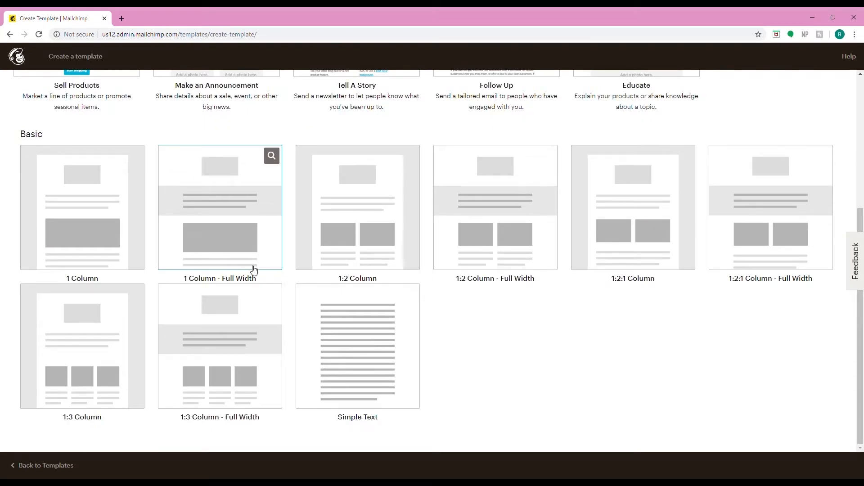
# - Browse the Themes gallery of template starting points
pyautogui.scroll(5, 254, 270)
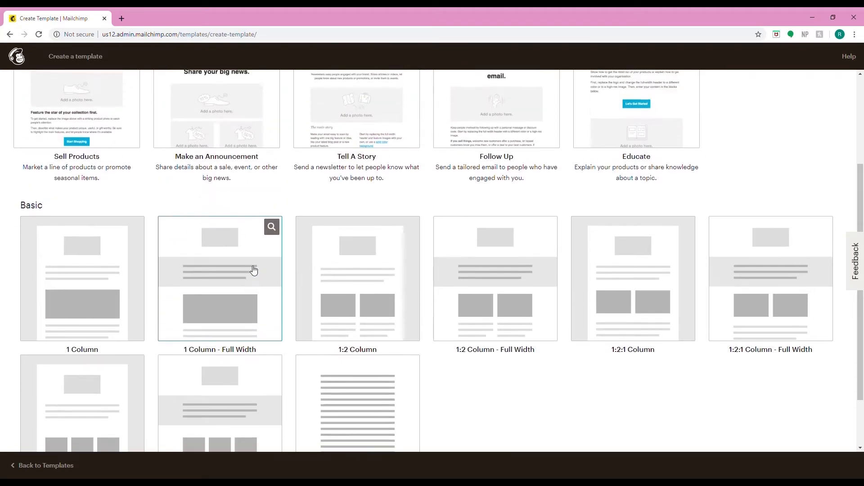
pyautogui.click(69, 98)
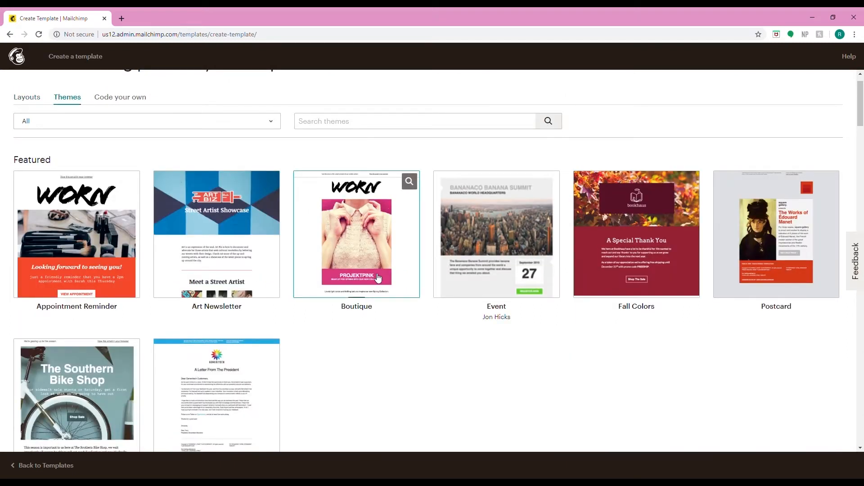
pyautogui.scroll(-1, 378, 279)
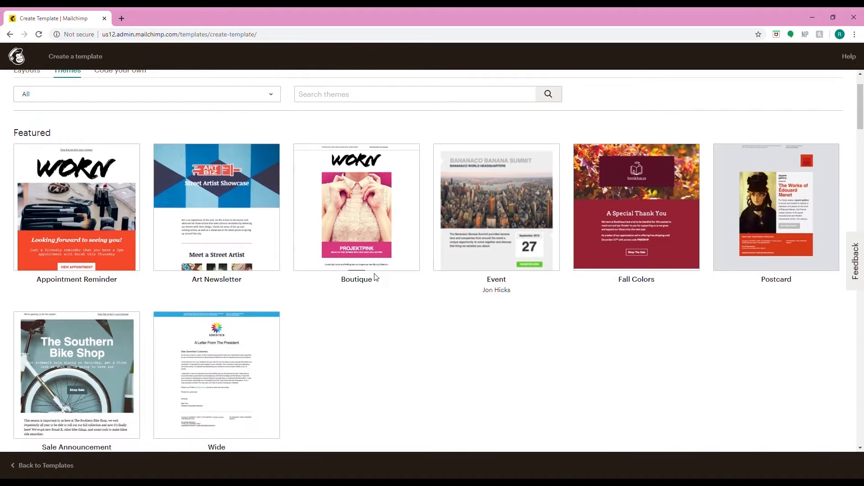
pyautogui.scroll(-7, 375, 276)
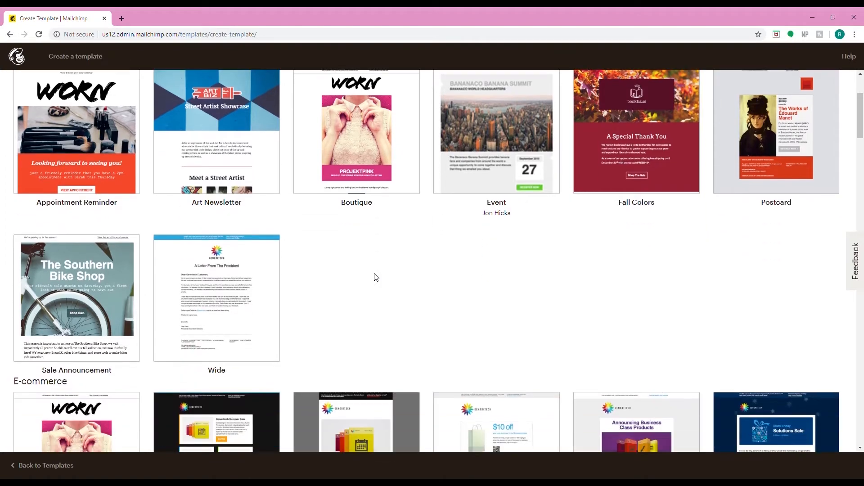
pyautogui.scroll(-7, 375, 276)
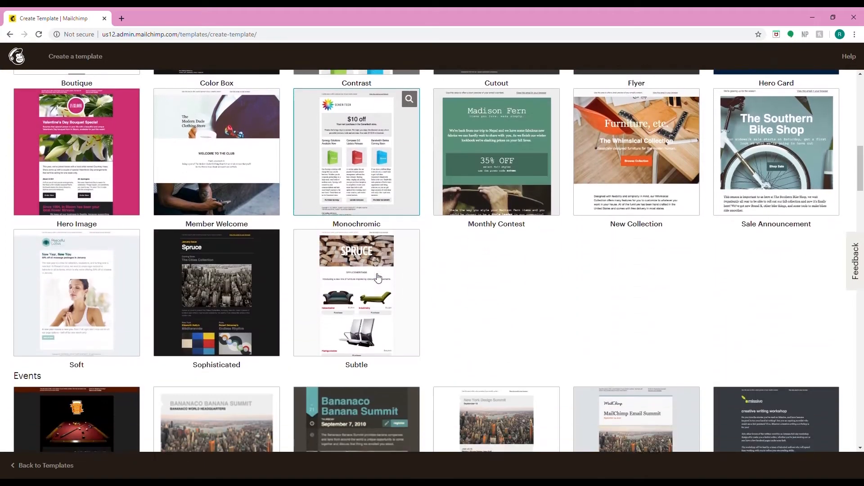
pyautogui.scroll(-6, 378, 277)
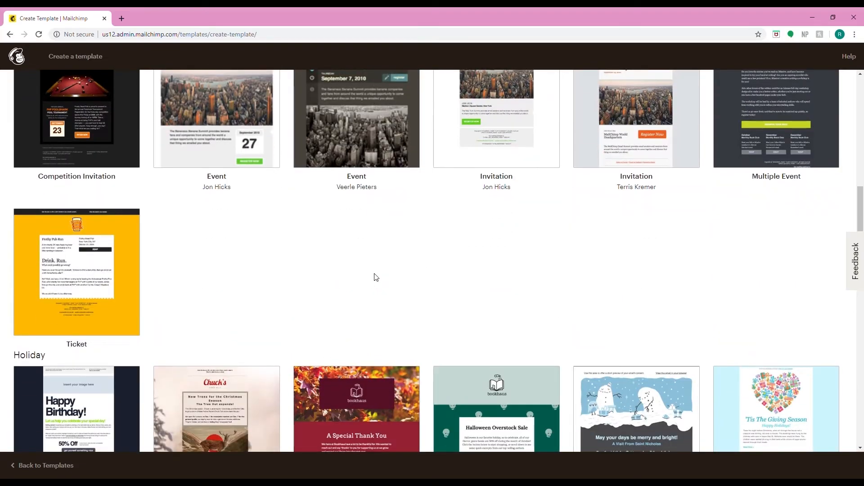
pyautogui.scroll(20, 378, 278)
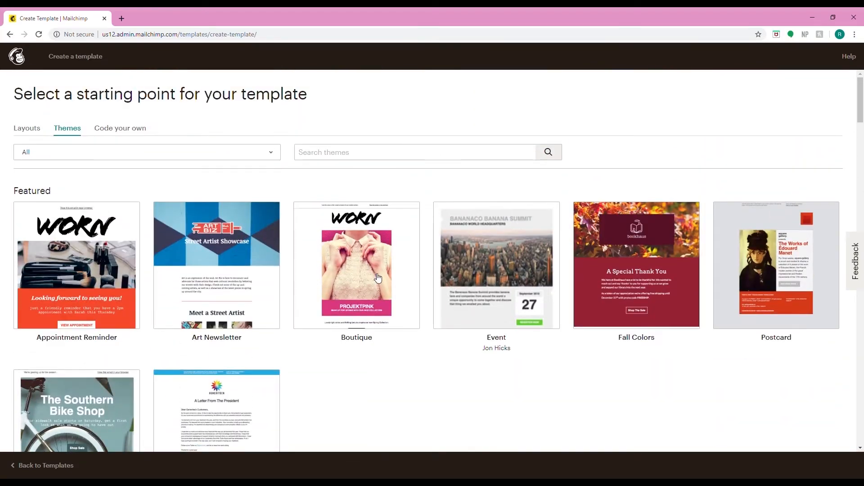
# - Look over the Code your own options, then scroll through the theme categories again
pyautogui.click(121, 131)
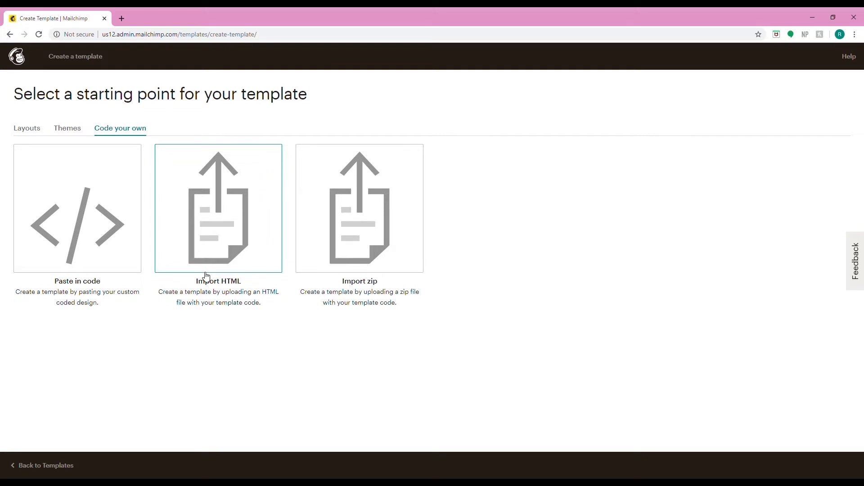
pyautogui.click(68, 129)
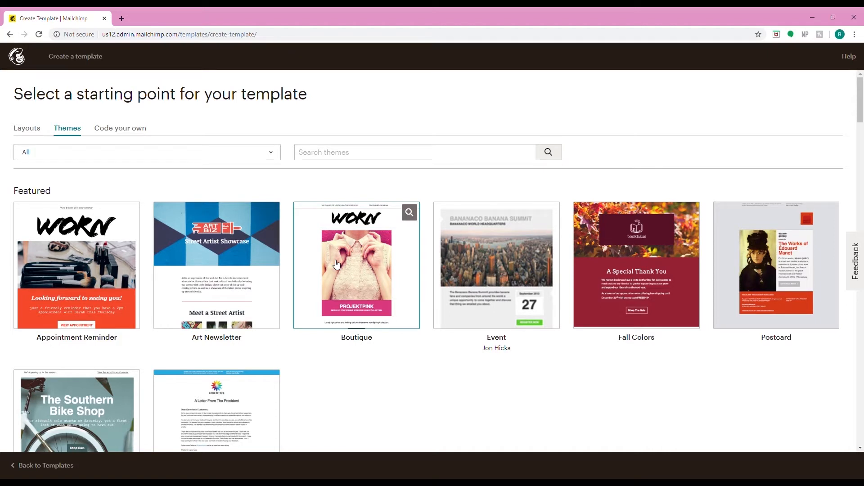
pyautogui.scroll(-6, 337, 264)
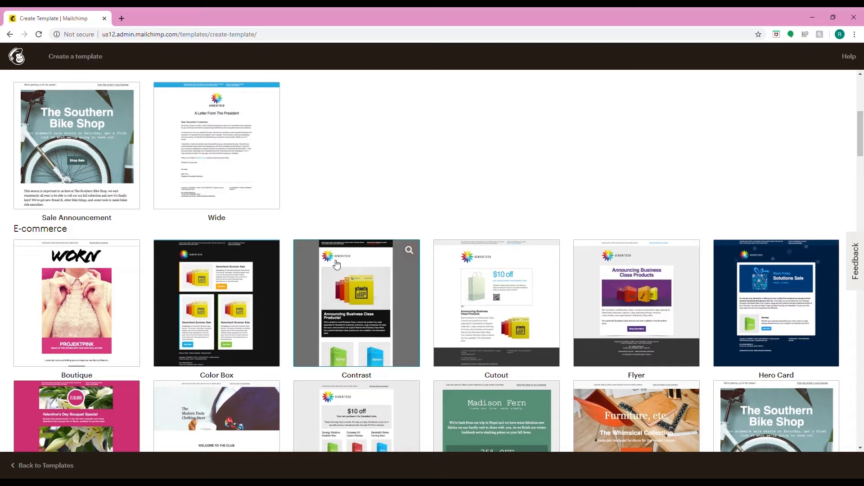
pyautogui.scroll(-4, 337, 264)
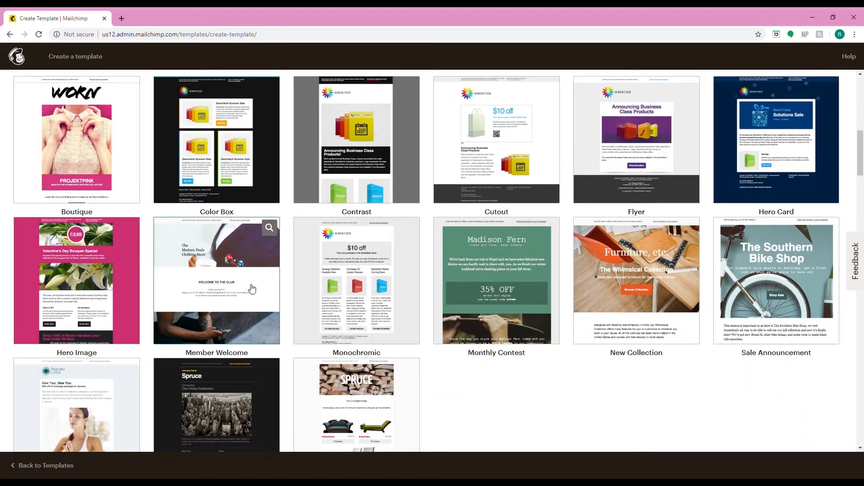
pyautogui.scroll(-4, 323, 298)
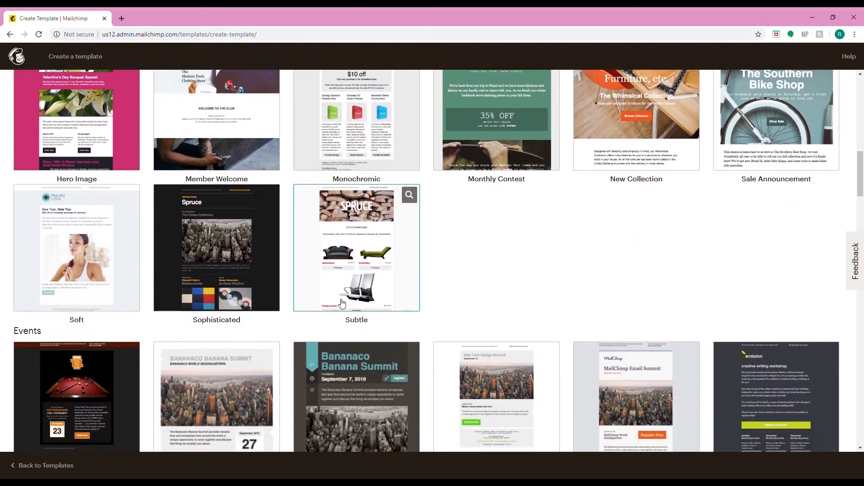
pyautogui.scroll(-4, 339, 300)
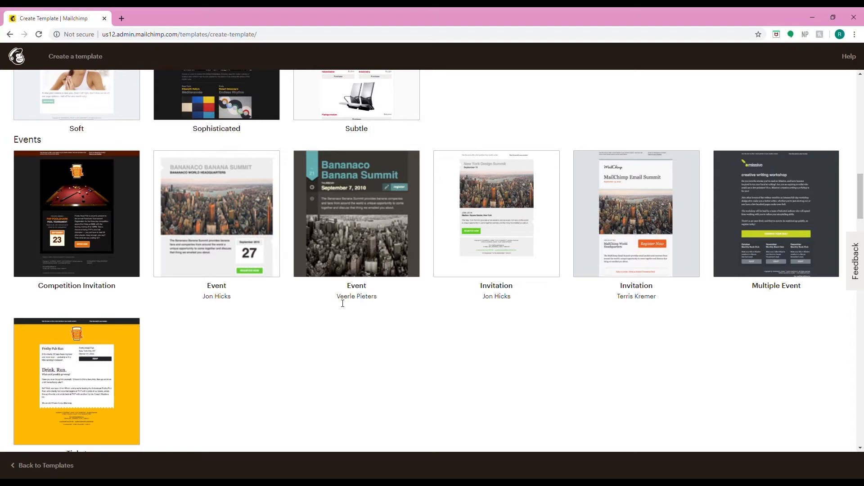
pyautogui.scroll(-6, 343, 303)
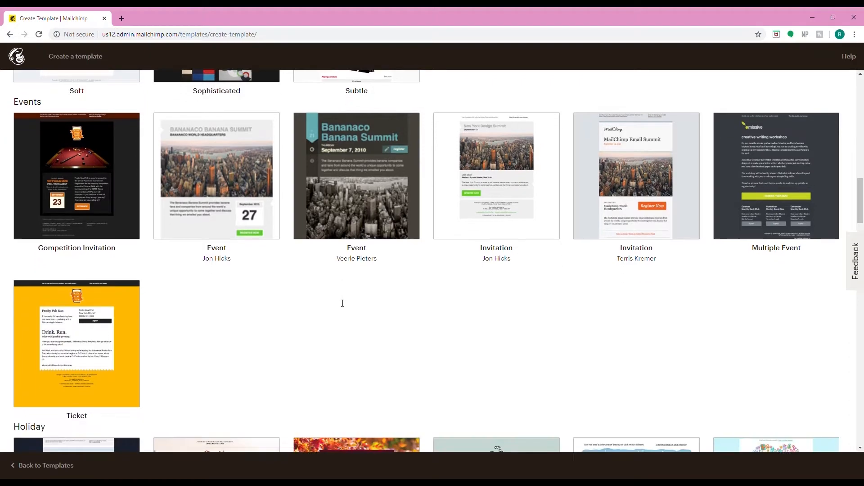
pyautogui.scroll(-2, 343, 303)
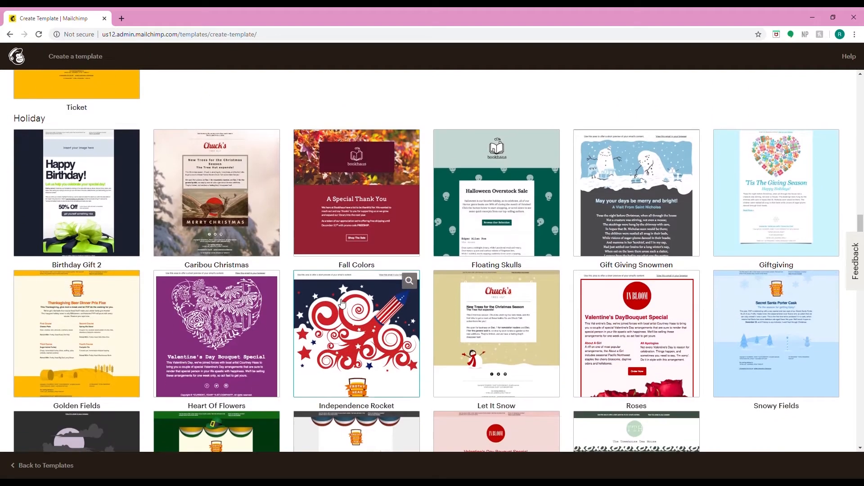
pyautogui.scroll(-3, 342, 303)
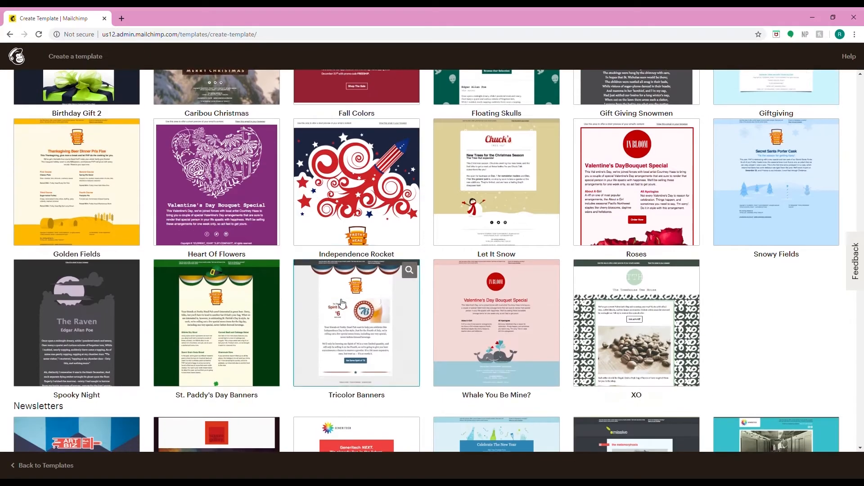
pyautogui.scroll(-3, 342, 303)
pyautogui.scroll(20, 342, 303)
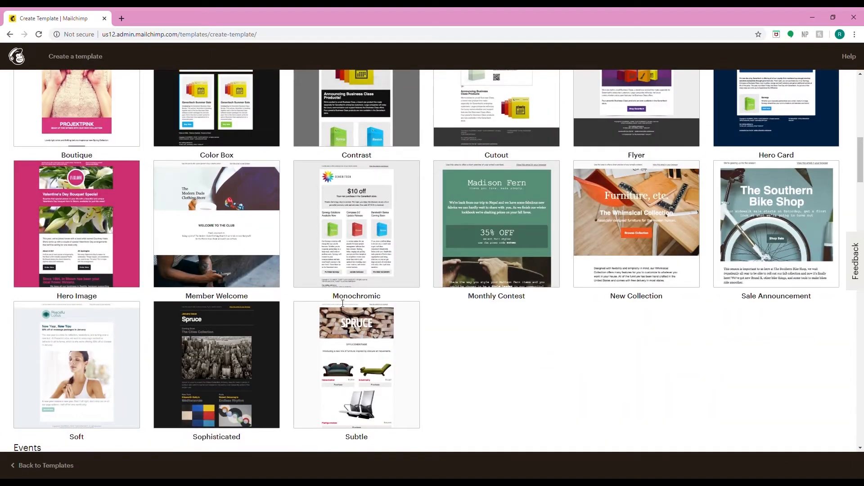
pyautogui.scroll(1, 343, 303)
# - Preview the Member Welcome theme and close the preview
pyautogui.moveTo(269, 217)
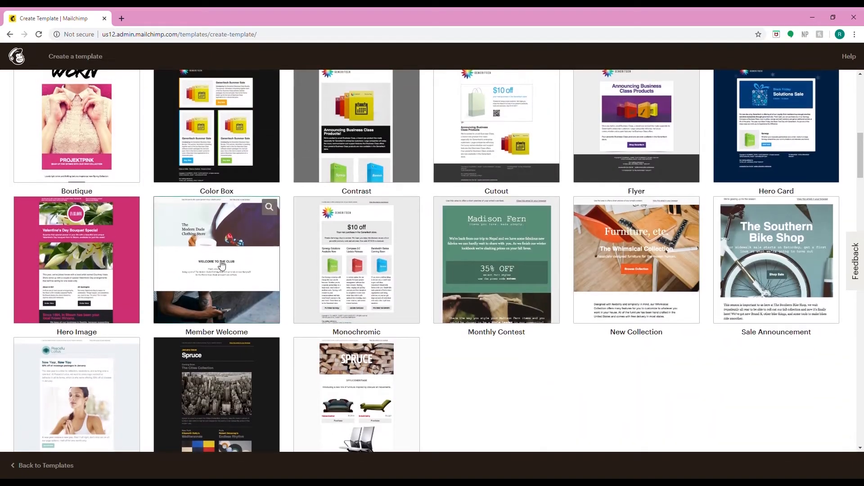
pyautogui.click(269, 206)
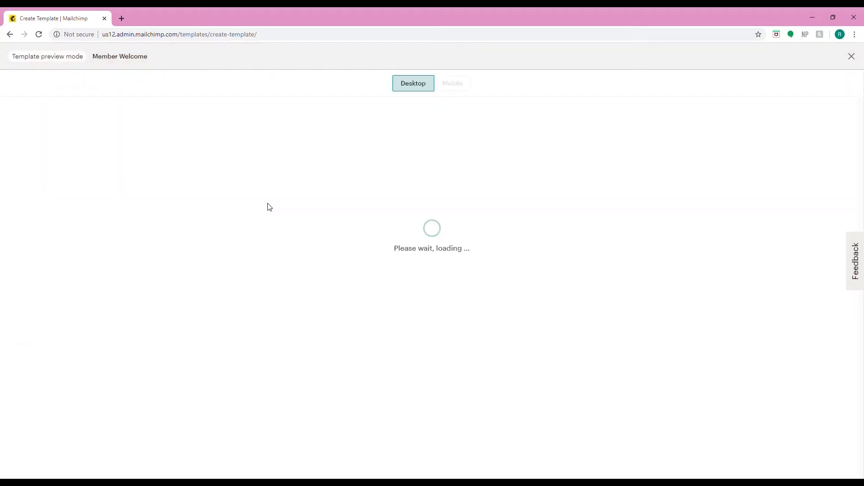
pyautogui.scroll(-6, 428, 275)
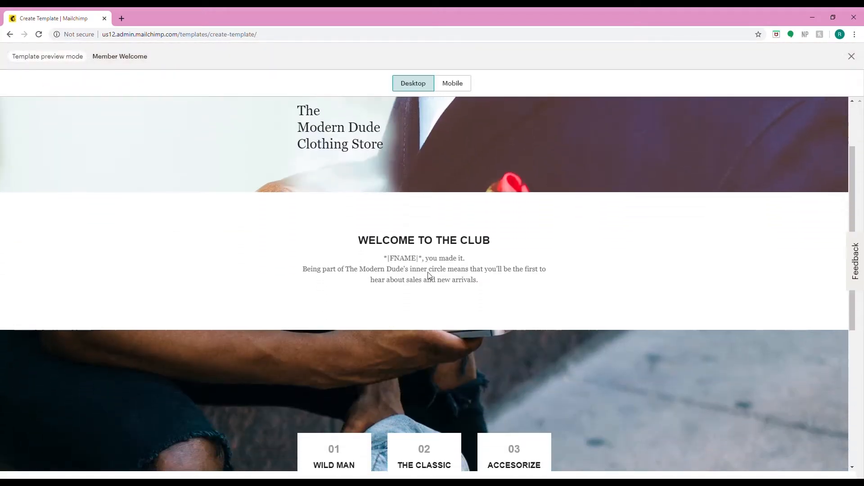
pyautogui.scroll(-2, 428, 275)
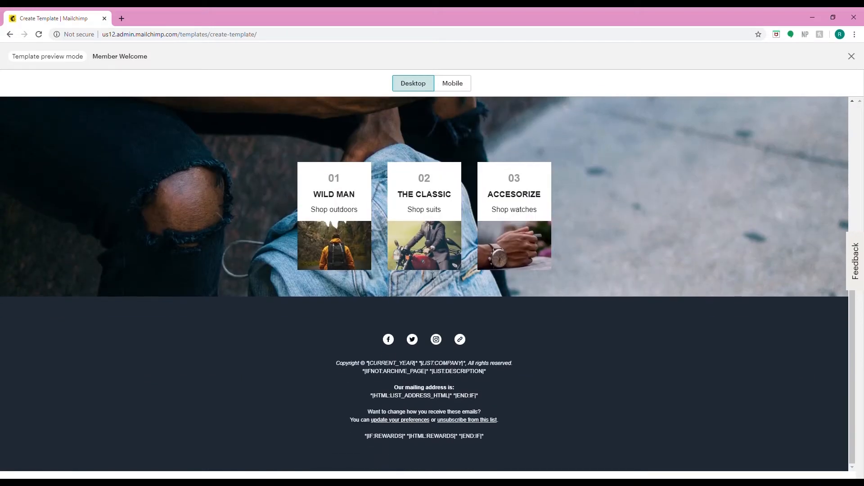
pyautogui.scroll(8, 432, 276)
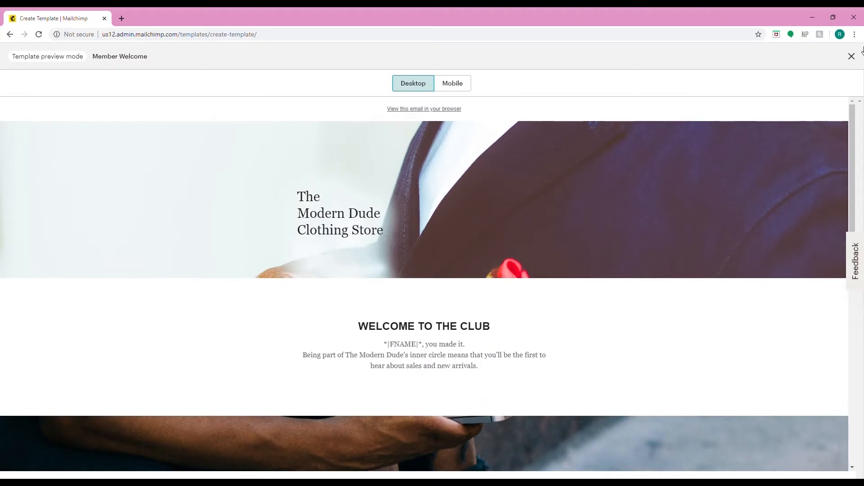
pyautogui.click(851, 57)
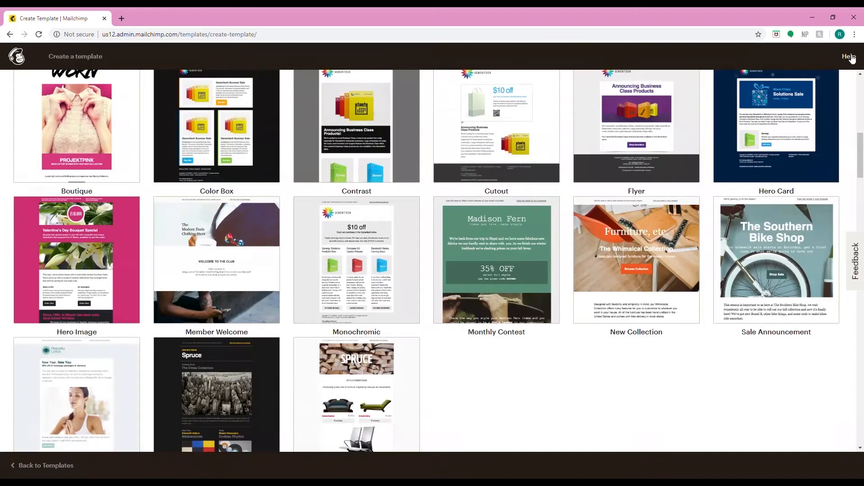
# - Start a new template from the Member Welcome theme
pyautogui.click(232, 266)
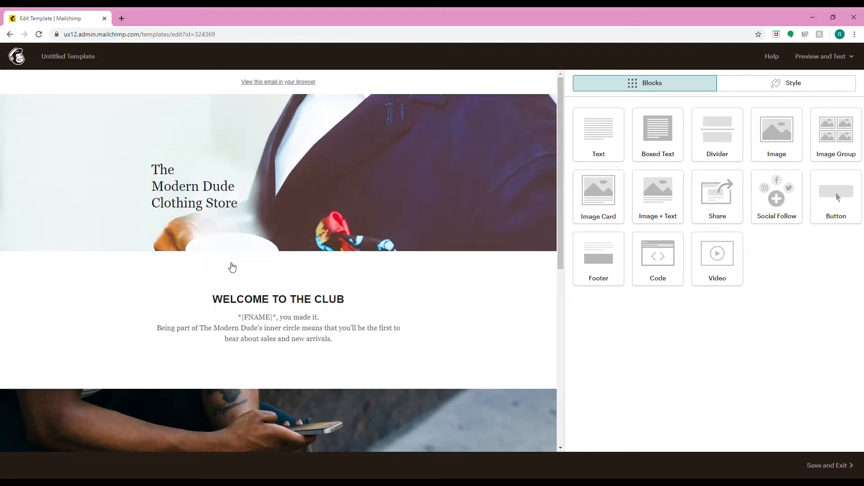
pyautogui.scroll(-1, 494, 223)
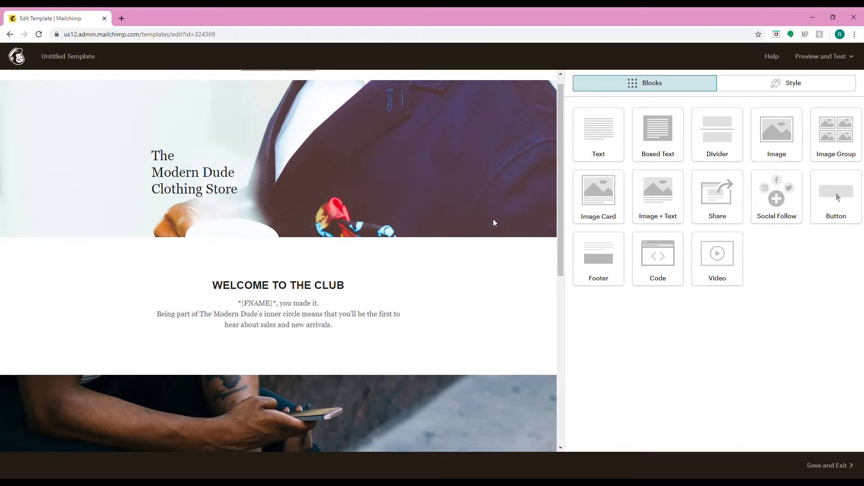
pyautogui.scroll(1, 494, 222)
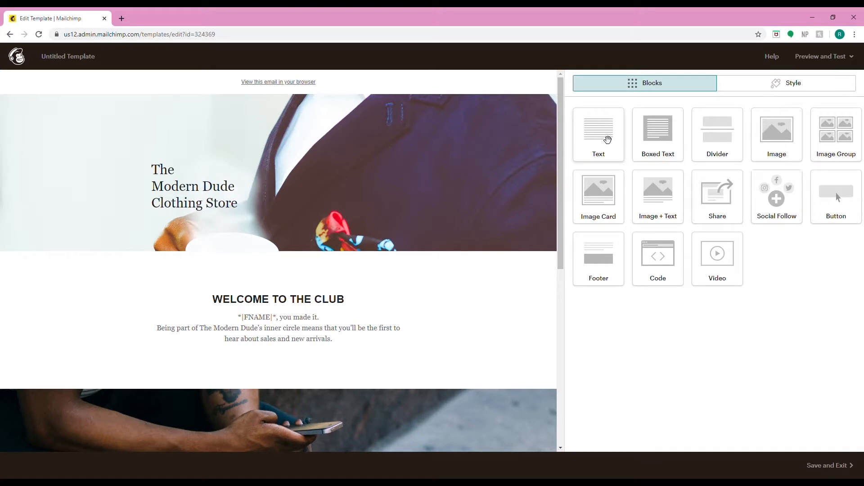
# - Add a text block above the welcome heading and delete it
pyautogui.moveTo(605, 139); pyautogui.dragTo(268, 309)
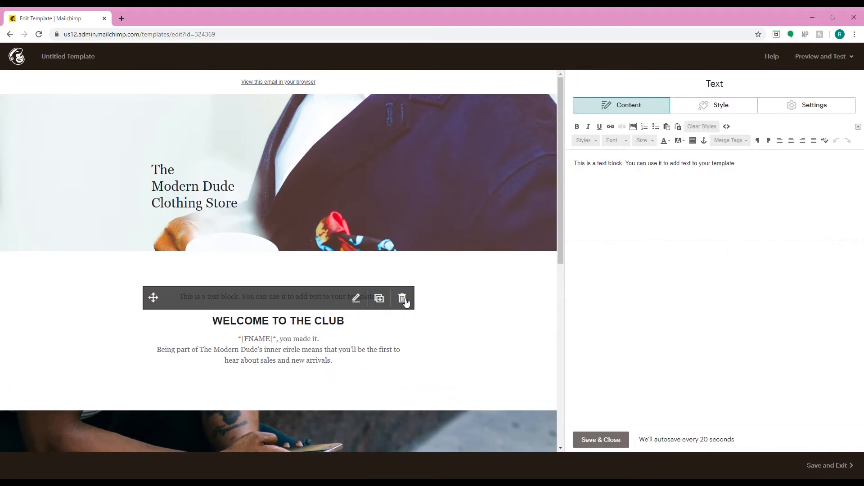
pyautogui.click(402, 297)
pyautogui.click(327, 299)
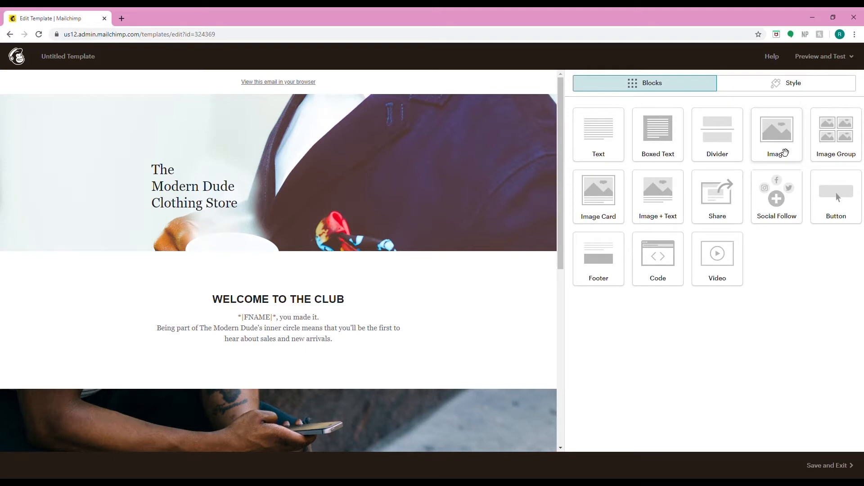
# - Insert an image block above the WELCOME TO THE CLUB heading and close its editor
pyautogui.moveTo(782, 150); pyautogui.dragTo(230, 299)
pyautogui.click(587, 440)
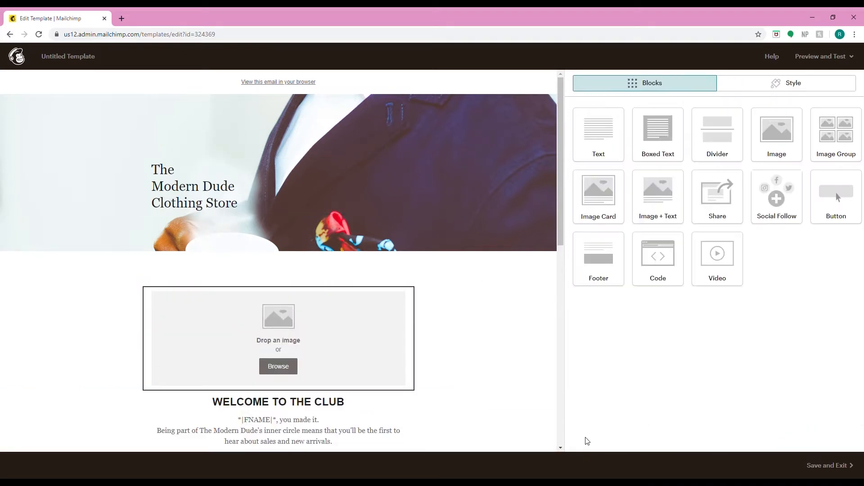
pyautogui.scroll(-10, 465, 234)
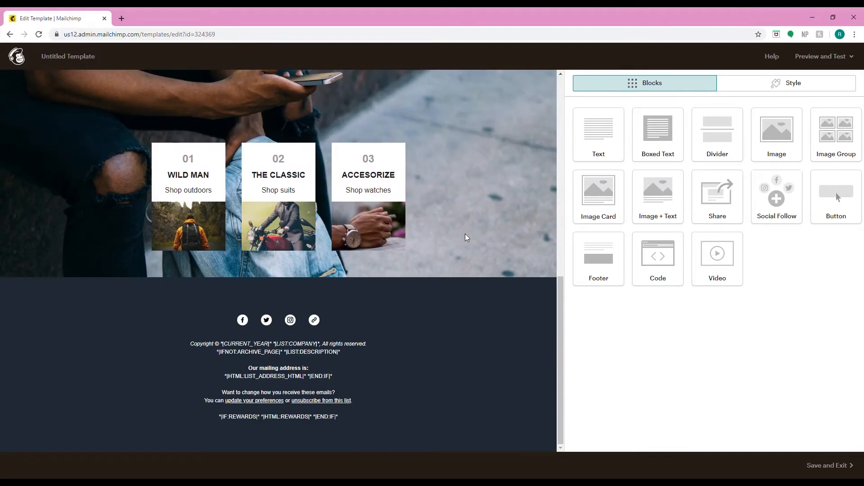
pyautogui.scroll(10, 465, 234)
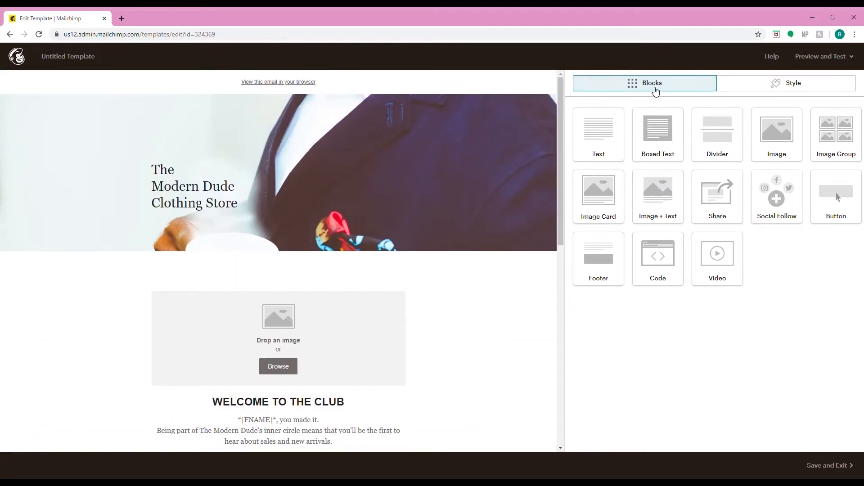
# - Open the template's Style settings and review the sections of the email
pyautogui.click(740, 87)
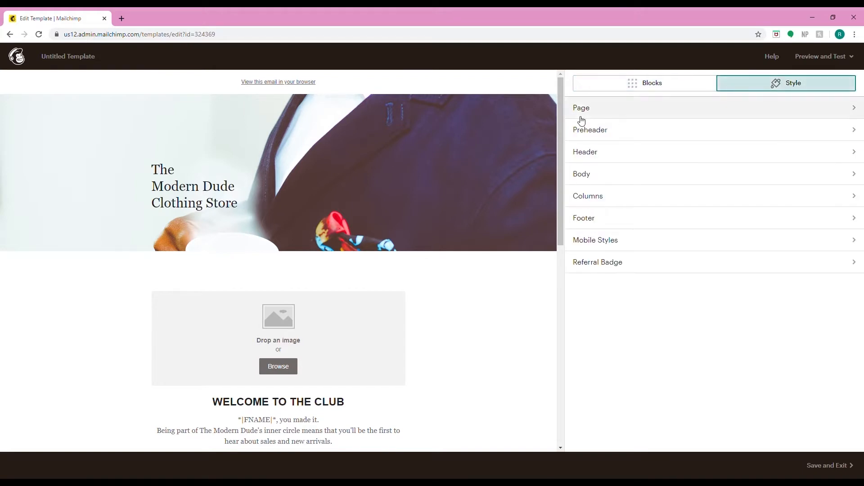
pyautogui.moveTo(334, 77)
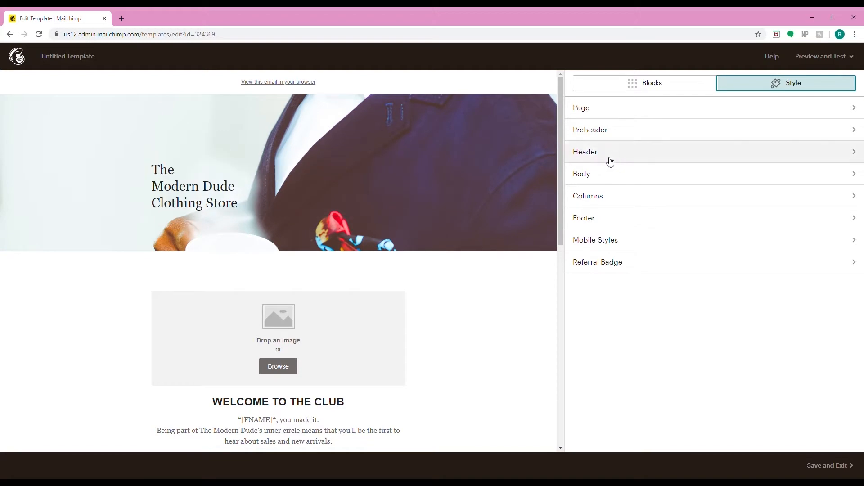
pyautogui.scroll(-2, 366, 350)
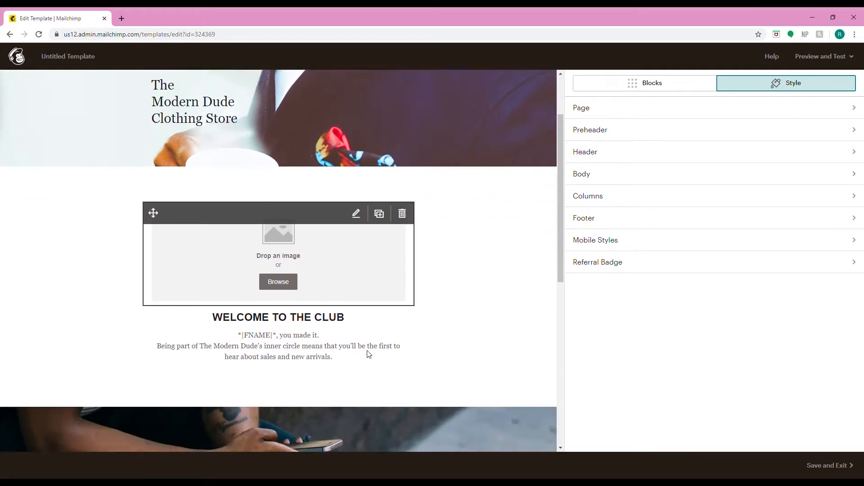
pyautogui.scroll(-4, 368, 355)
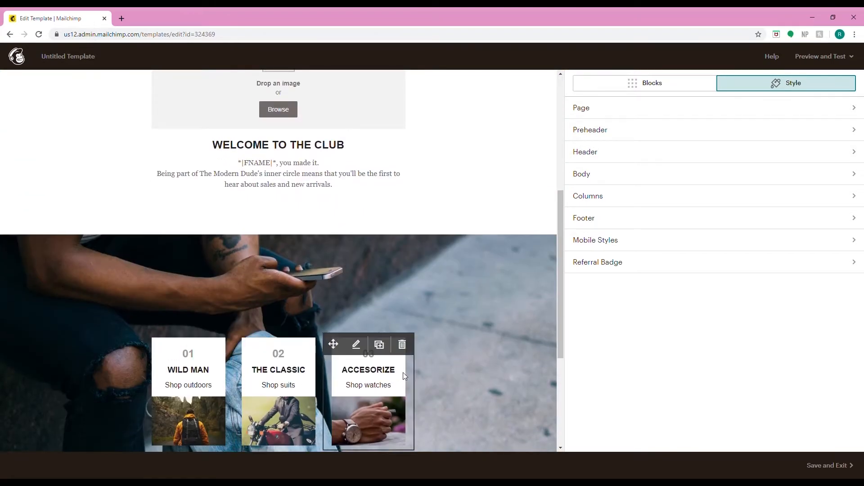
# - Replace the header's background image with watch.jpg from the file library
pyautogui.scroll(-5, 403, 372)
pyautogui.scroll(7, 315, 357)
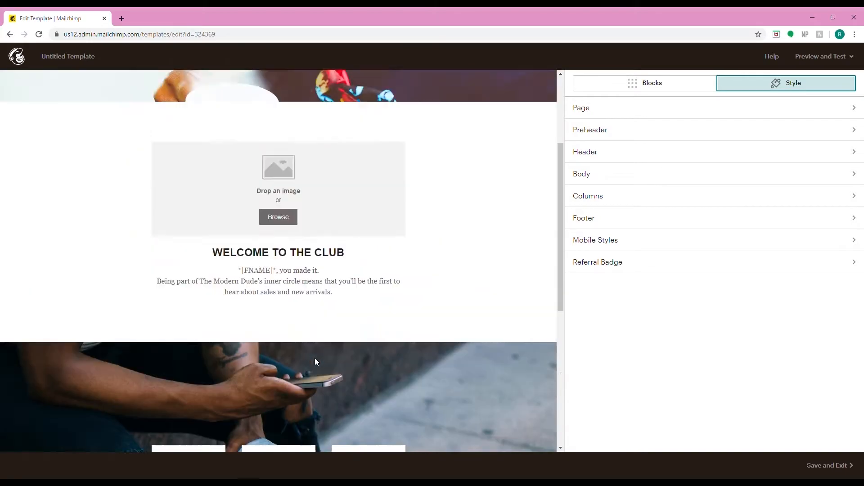
pyautogui.scroll(3, 314, 358)
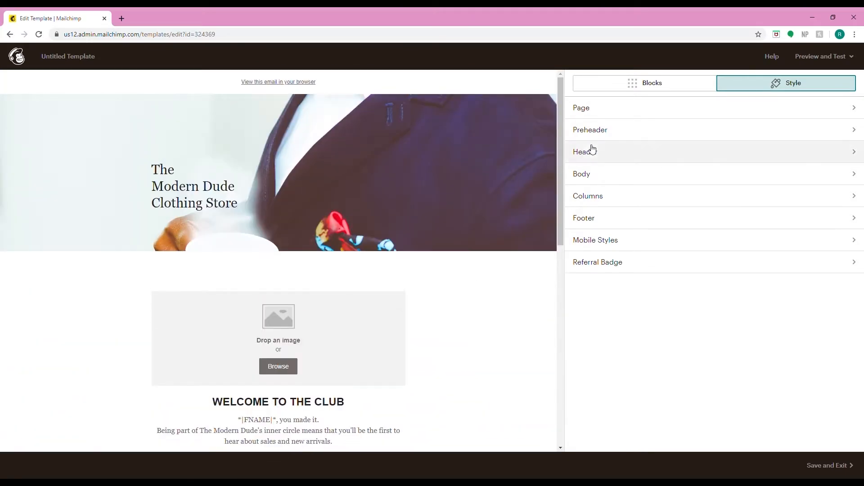
pyautogui.click(592, 148)
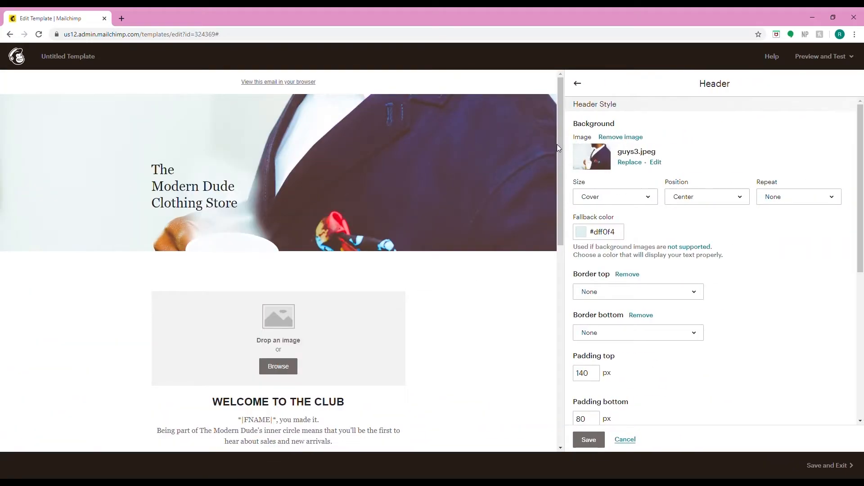
pyautogui.click(629, 162)
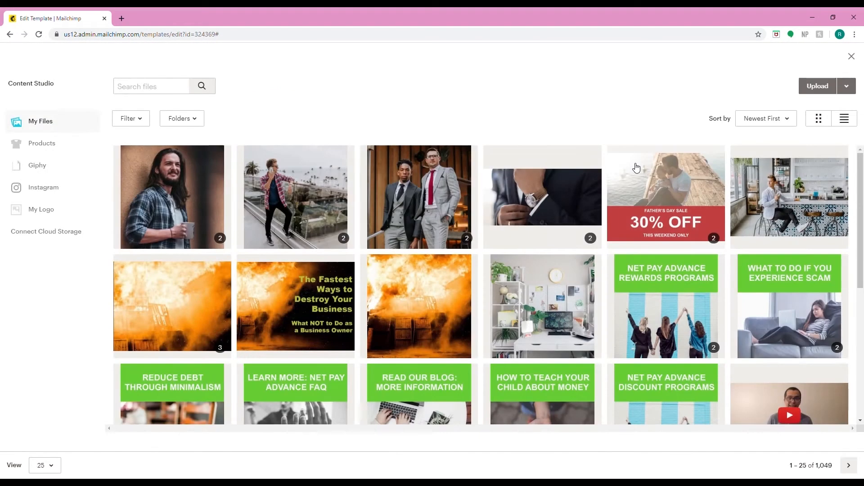
pyautogui.click(517, 199)
pyautogui.click(851, 90)
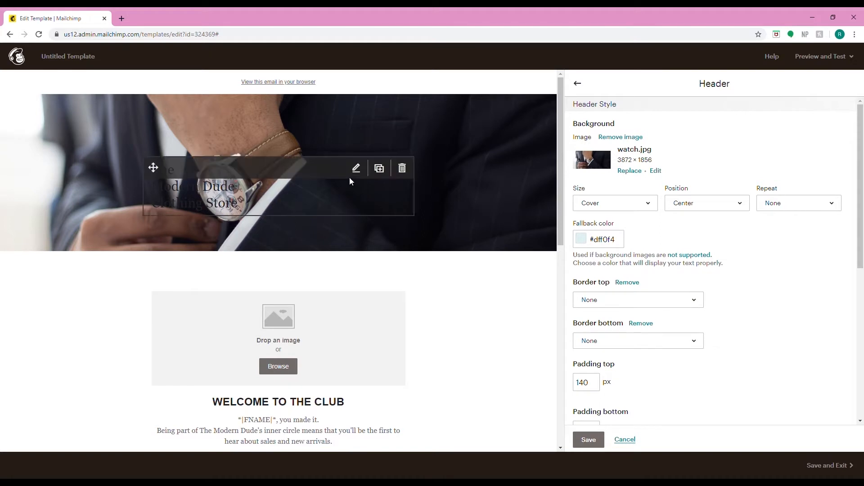
# - Replace the header text "The Modern Dude Clothing Store" with MENSWEAR
pyautogui.click(355, 171)
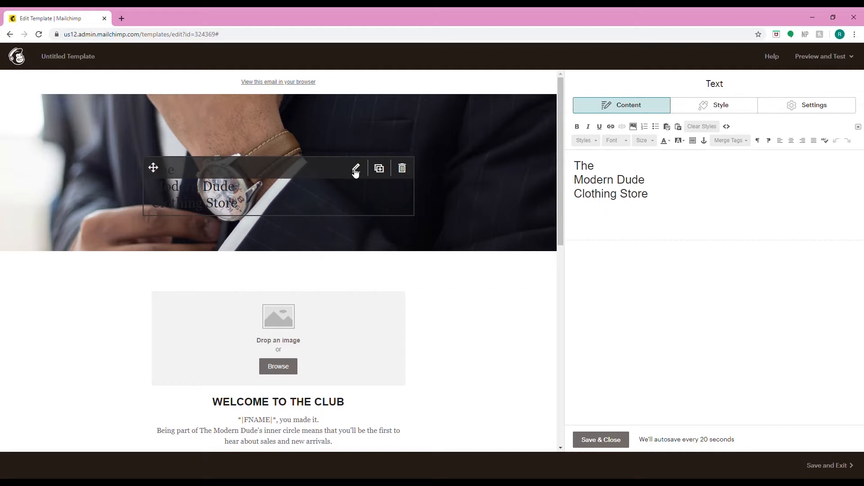
pyautogui.moveTo(658, 205); pyautogui.dragTo(549, 147)
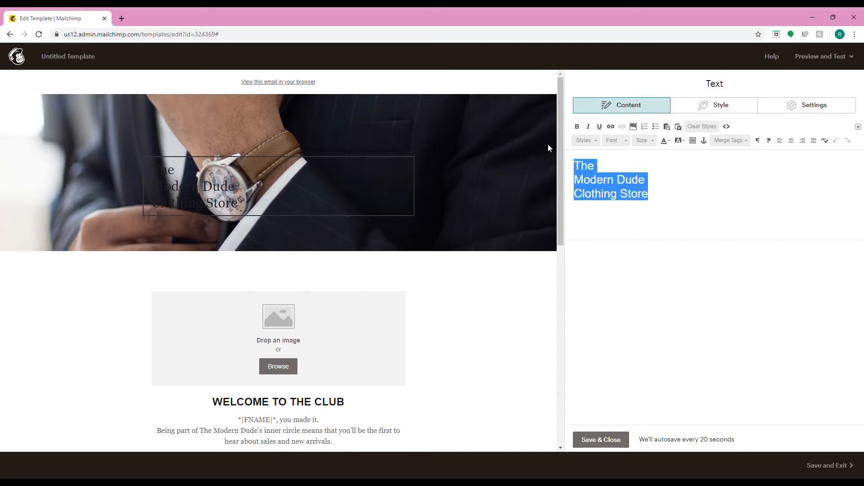
pyautogui.write('MEN')
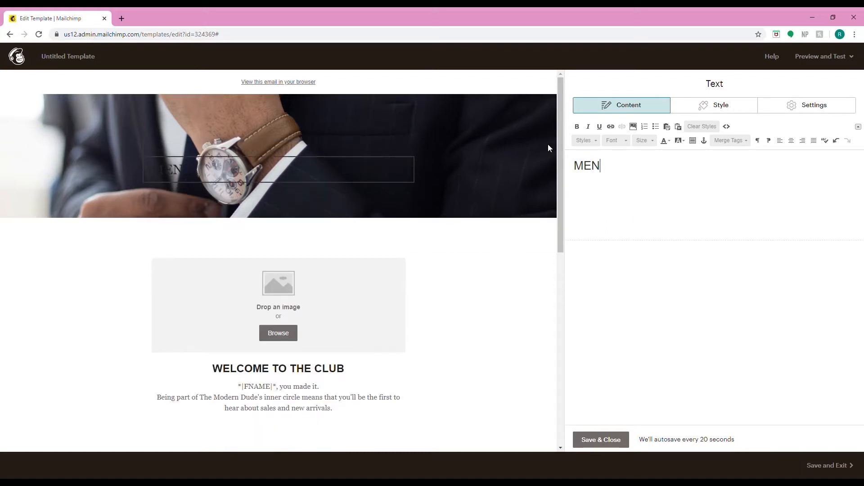
pyautogui.write('SWEAR')
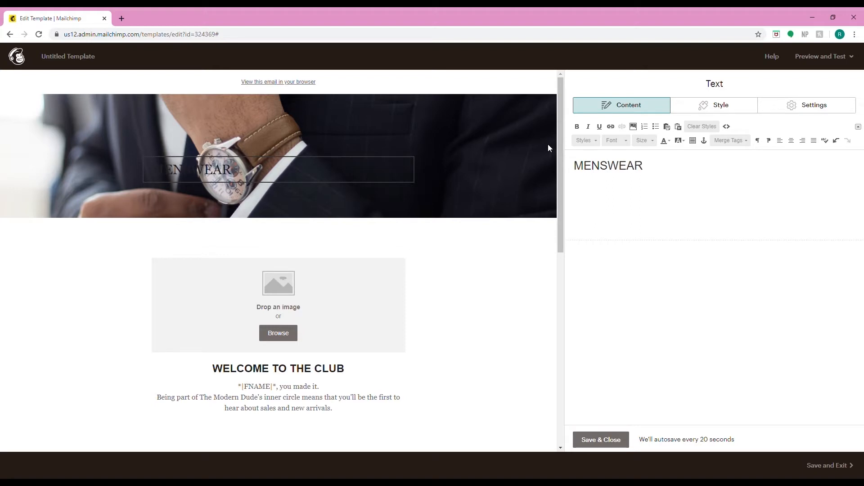
# - Set the MENSWEAR text to the Default style, right-align it, and save the text block
pyautogui.moveTo(667, 172); pyautogui.dragTo(562, 170)
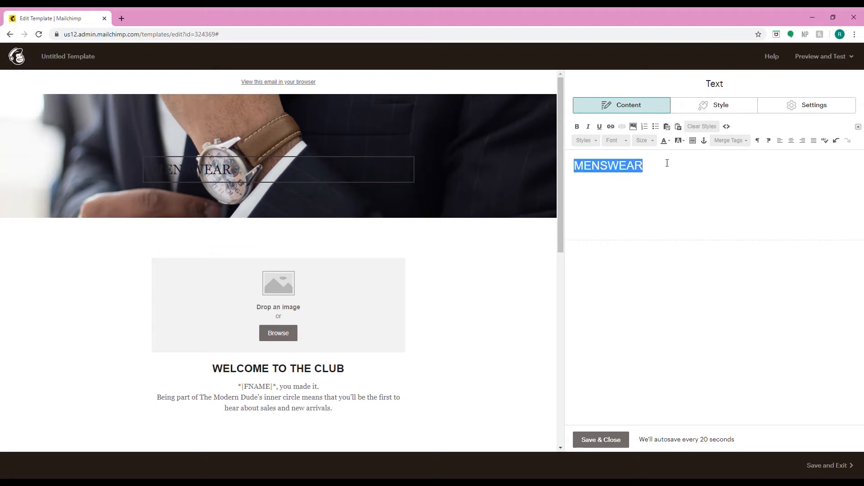
pyautogui.click(665, 141)
pyautogui.click(729, 198)
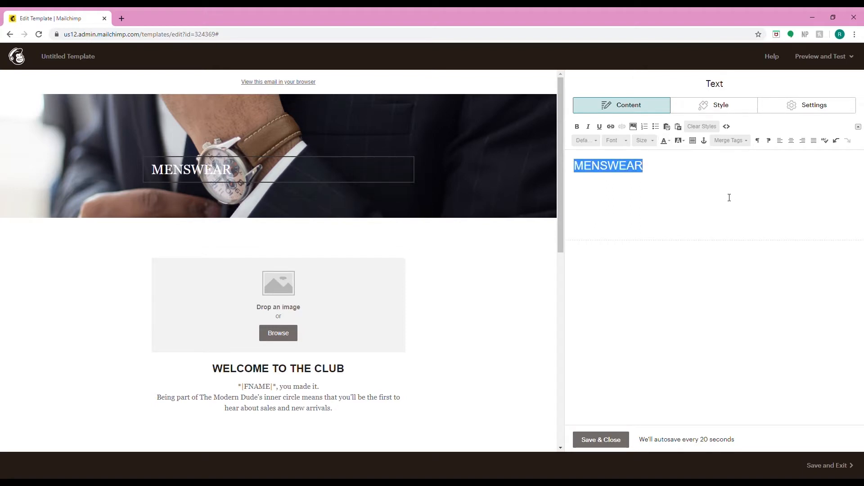
pyautogui.click(802, 141)
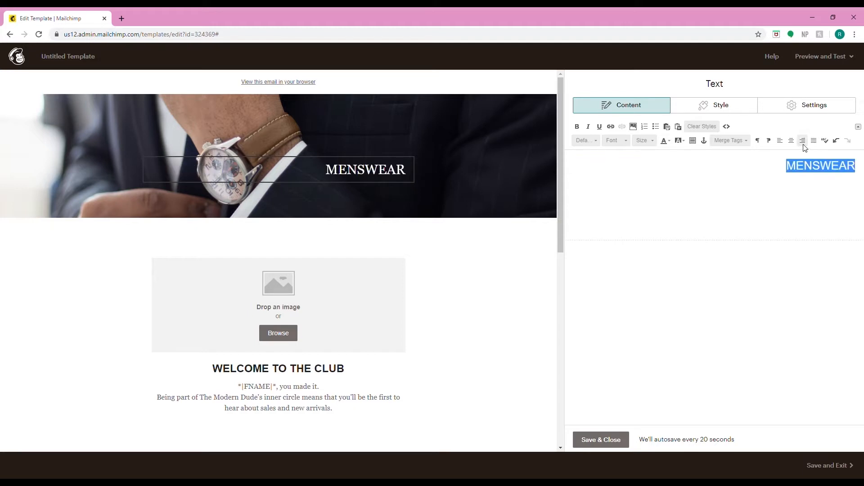
pyautogui.click(591, 440)
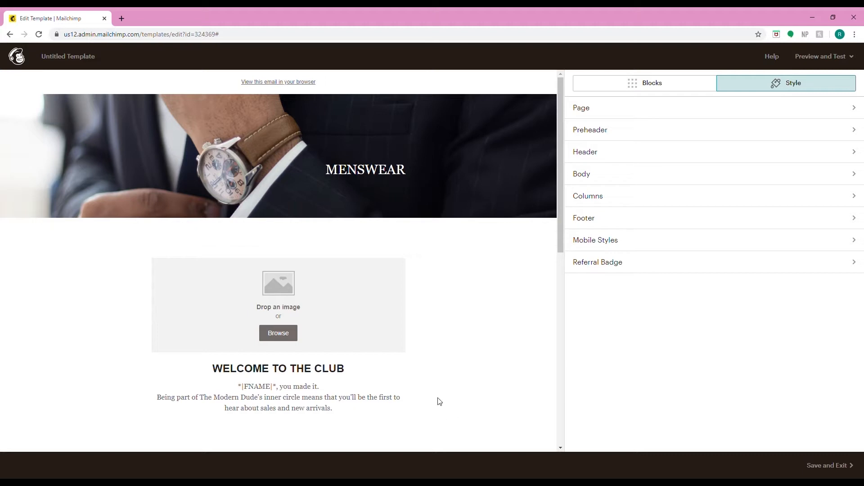
# - Place the 30% off.jpg Father's Day sale image in the empty image block and save it in the image editor
pyautogui.scroll(-2, 437, 400)
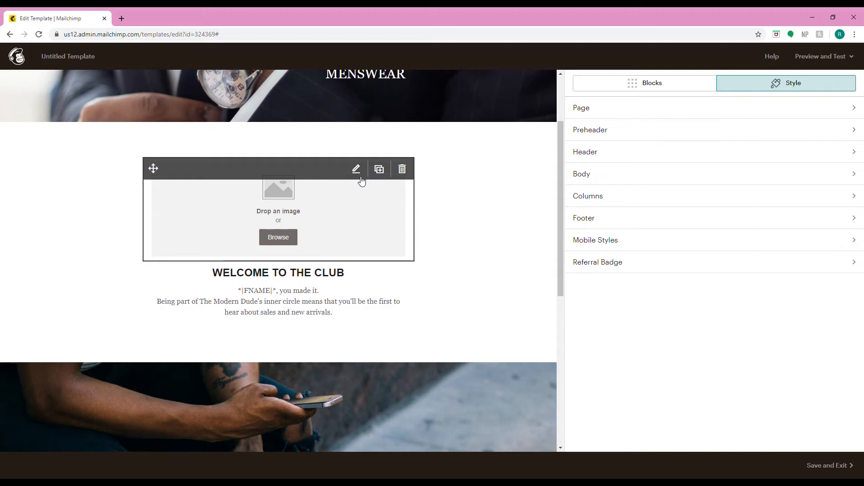
pyautogui.click(361, 178)
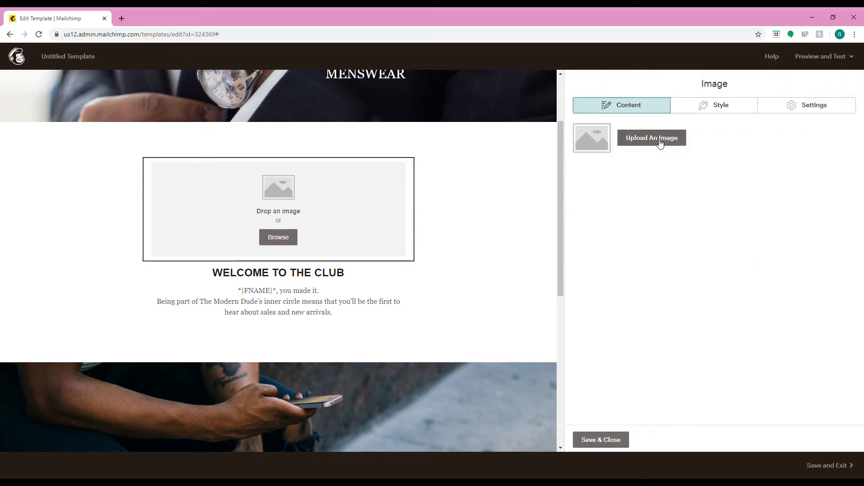
pyautogui.click(658, 141)
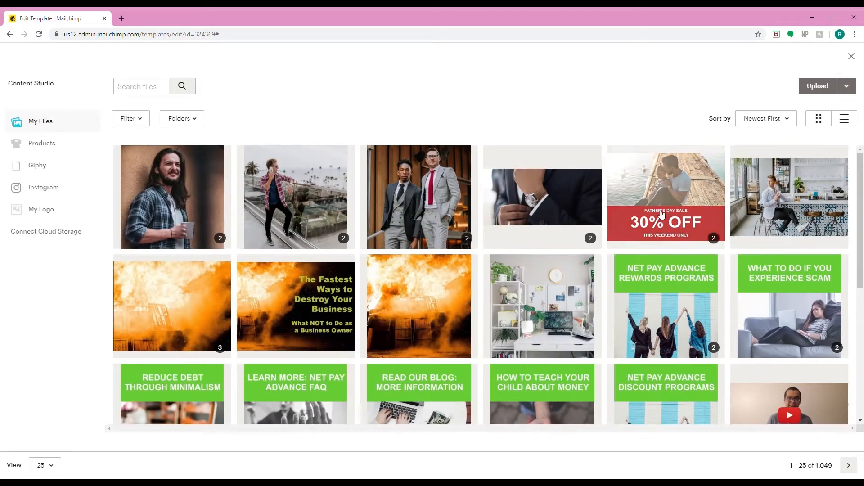
pyautogui.click(675, 165)
pyautogui.click(839, 86)
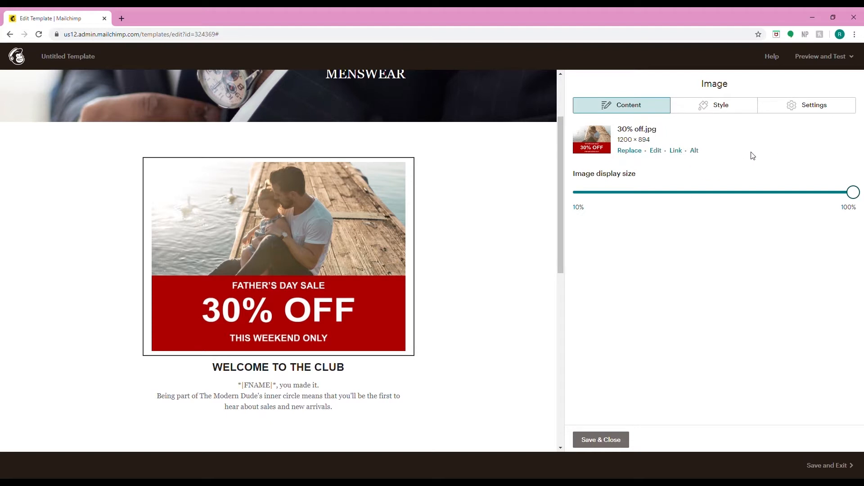
pyautogui.click(655, 151)
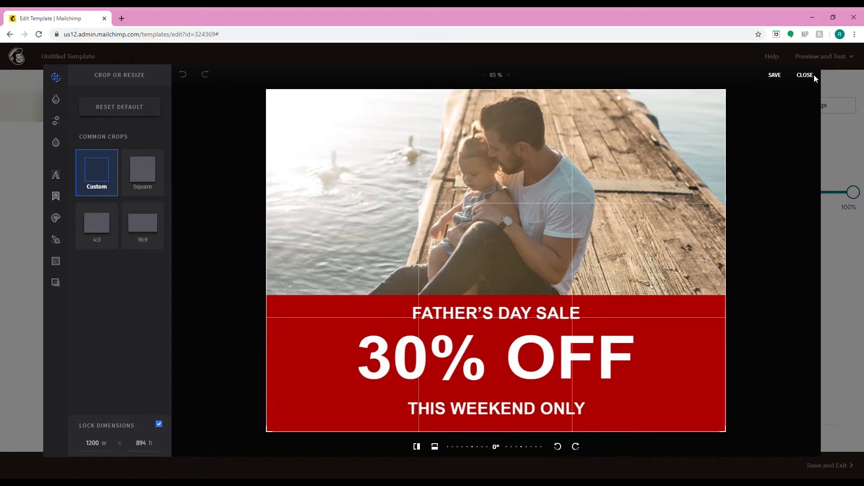
pyautogui.click(776, 76)
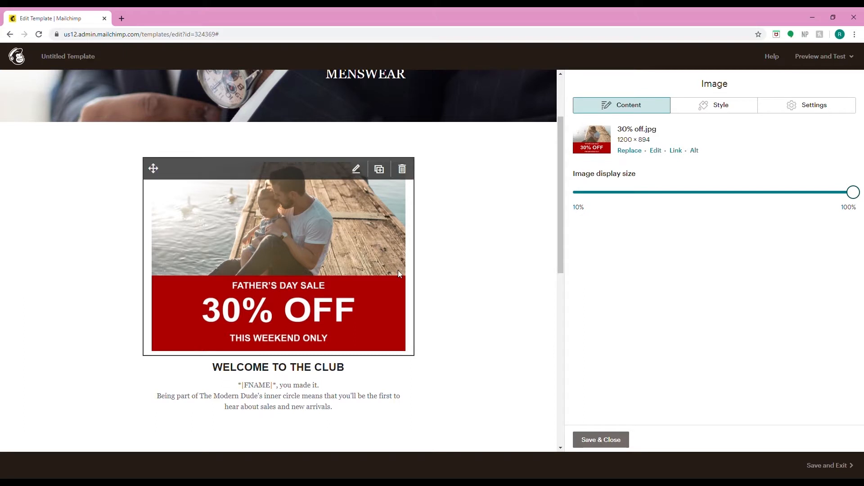
# - Change the WELCOME TO THE CLUB heading to "30% off sale! This weekend only!"
pyautogui.scroll(-1, 398, 271)
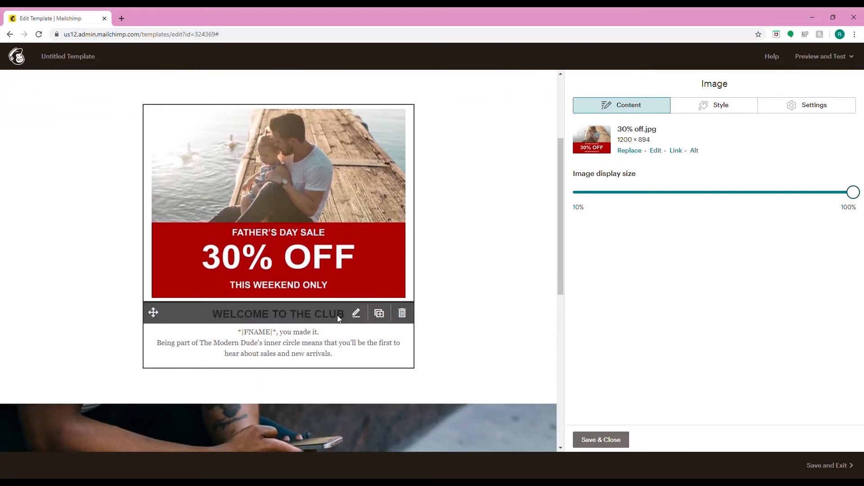
pyautogui.click(356, 312)
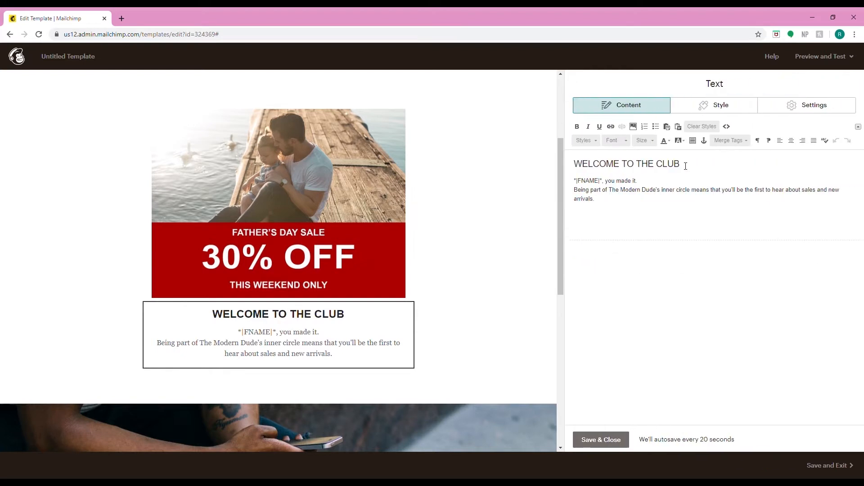
pyautogui.moveTo(684, 165); pyautogui.dragTo(545, 146)
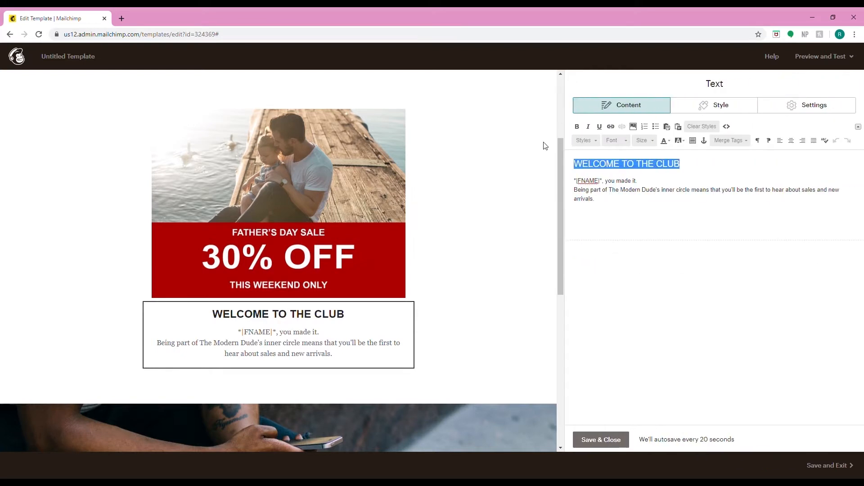
pyautogui.write('30%')
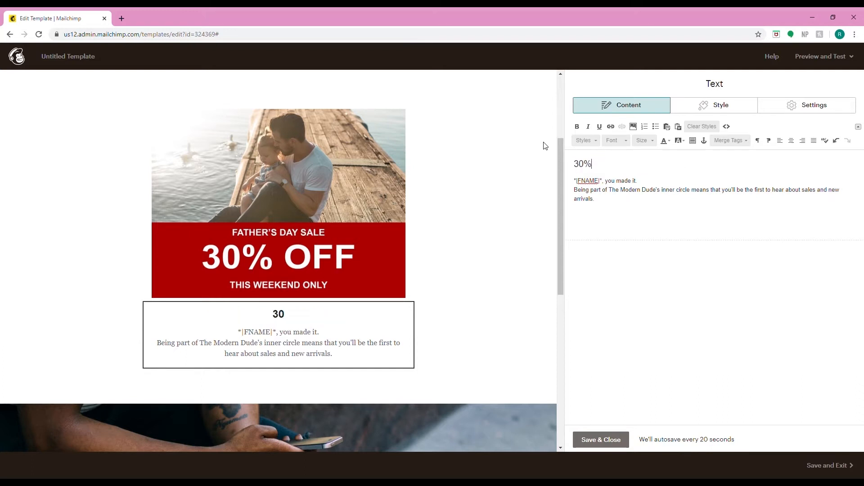
pyautogui.write(' off sale! Thi')
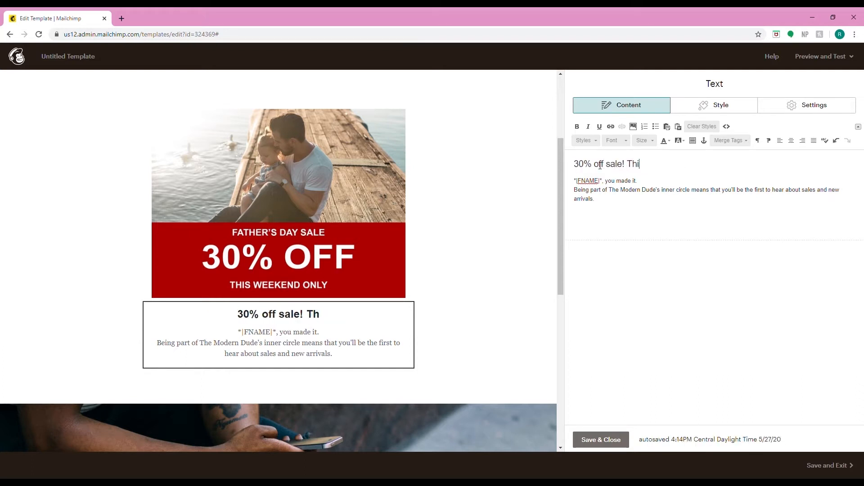
pyautogui.write('s weekend only!')
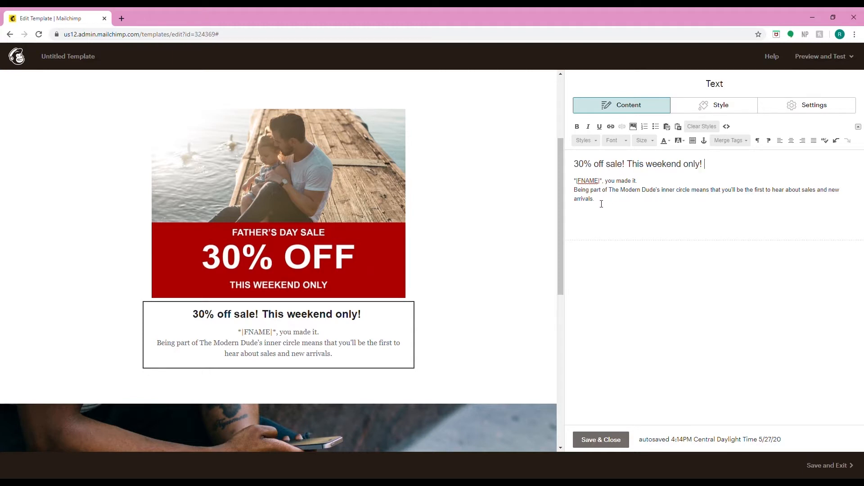
# - Replace the paragraph below the heading with "Shop online or in-store." and save the text block
pyautogui.moveTo(601, 204); pyautogui.dragTo(573, 186)
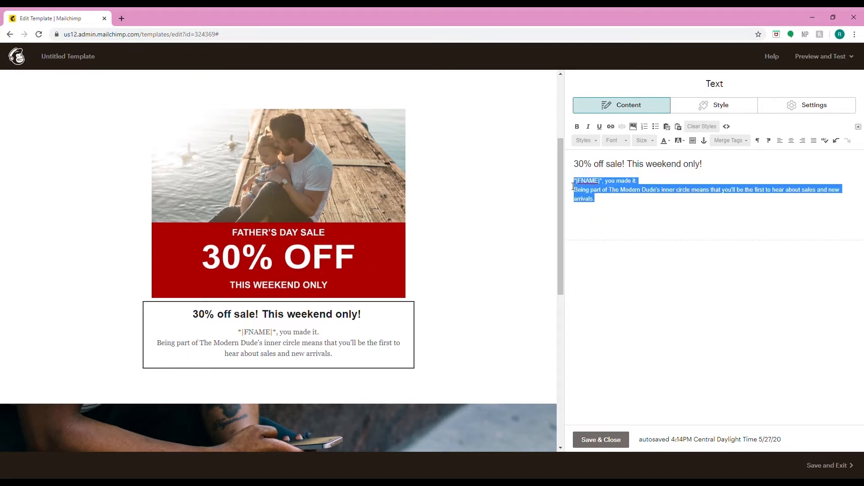
pyautogui.write('Shop ')
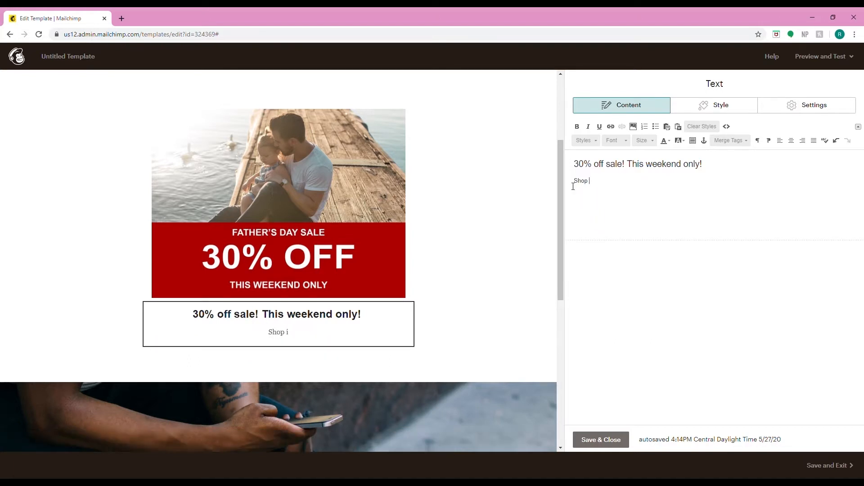
pyautogui.write('online or in-store.')
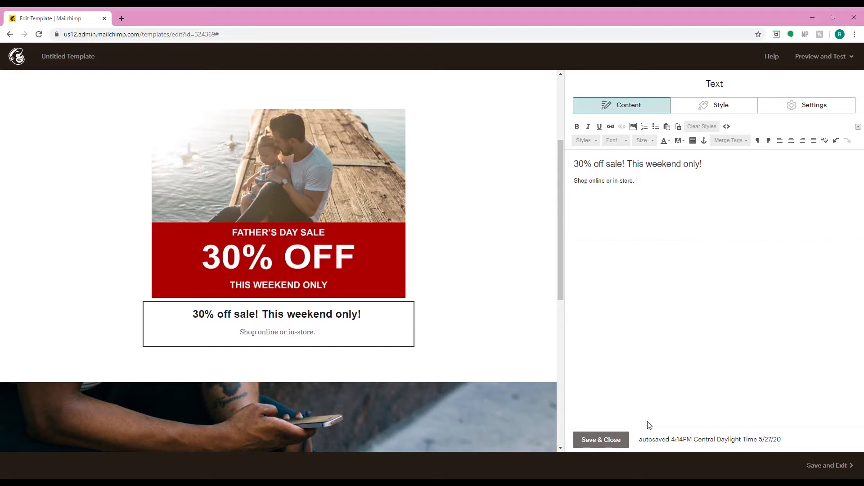
pyautogui.click(610, 440)
# - Add a Button block below the sale text block
pyautogui.scroll(-5, 457, 390)
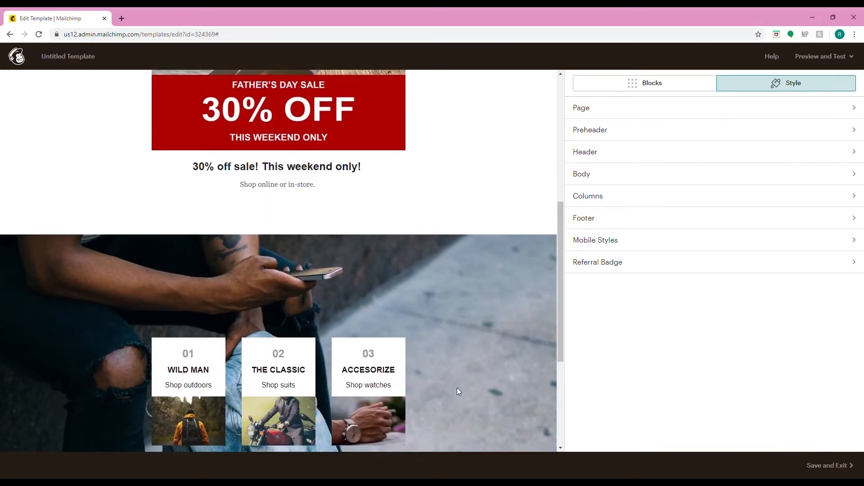
pyautogui.scroll(2, 457, 387)
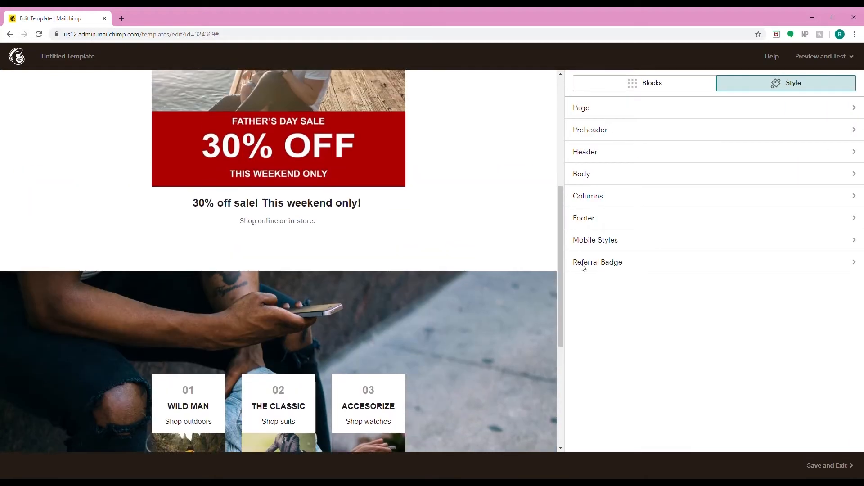
pyautogui.click(652, 83)
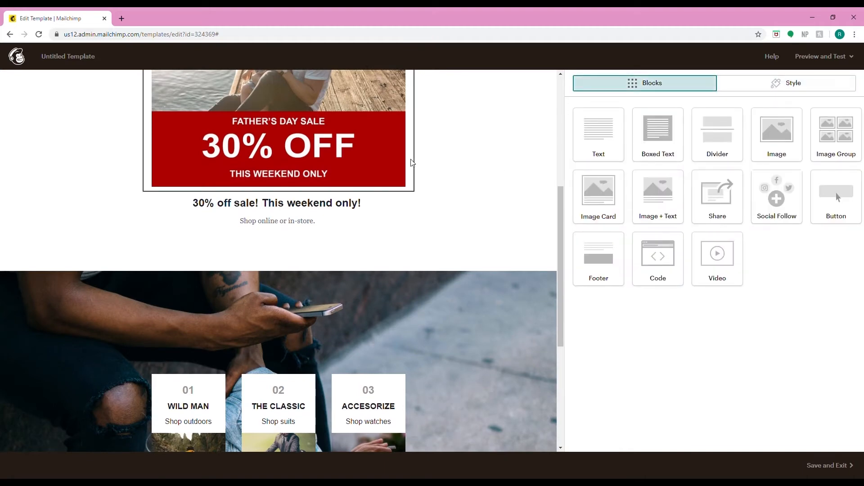
pyautogui.scroll(3, 303, 223)
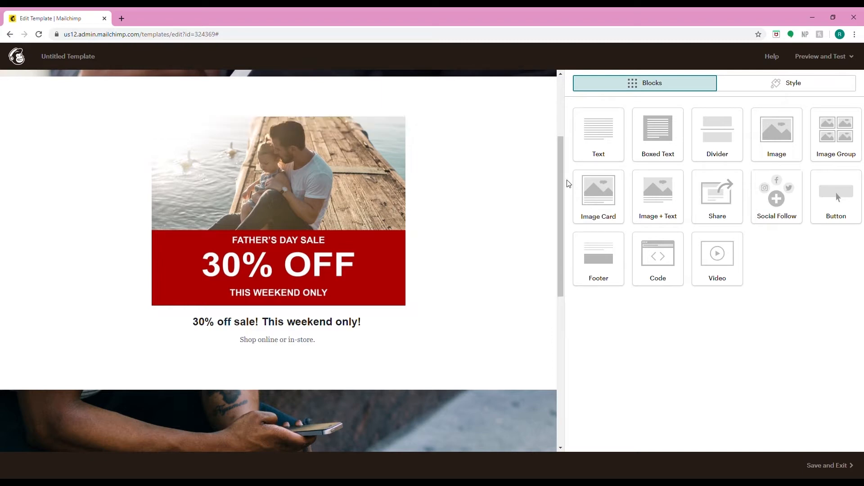
pyautogui.moveTo(837, 194); pyautogui.dragTo(275, 364)
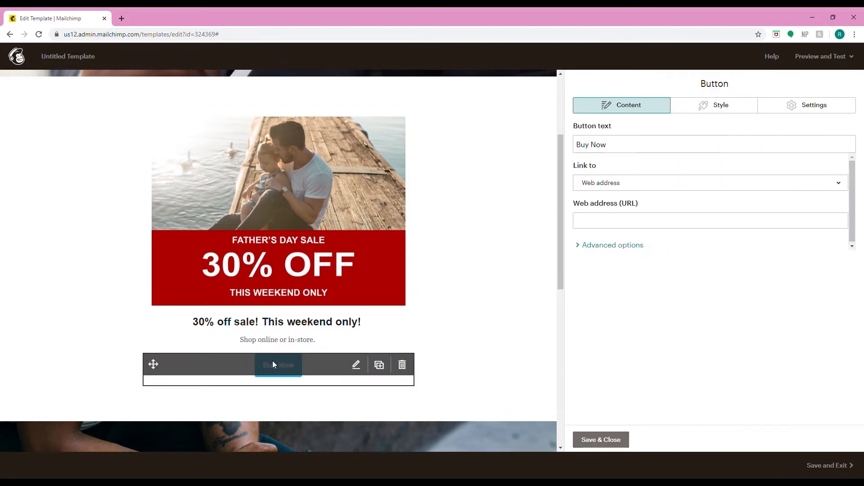
# - Set the button's background colour to red, #ca2020
pyautogui.click(702, 105)
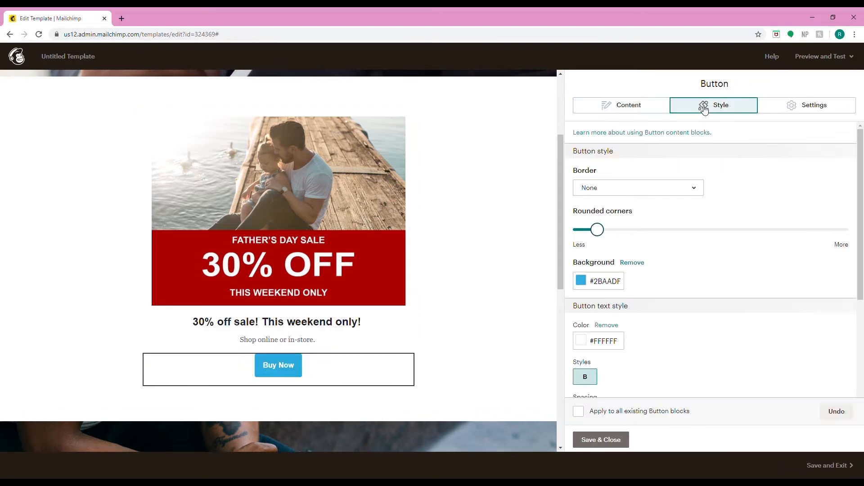
pyautogui.click(581, 281)
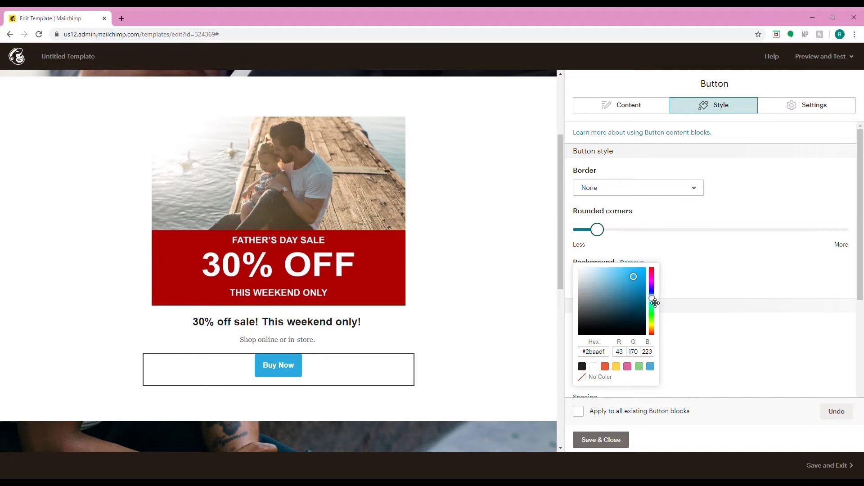
pyautogui.moveTo(654, 303); pyautogui.dragTo(648, 341)
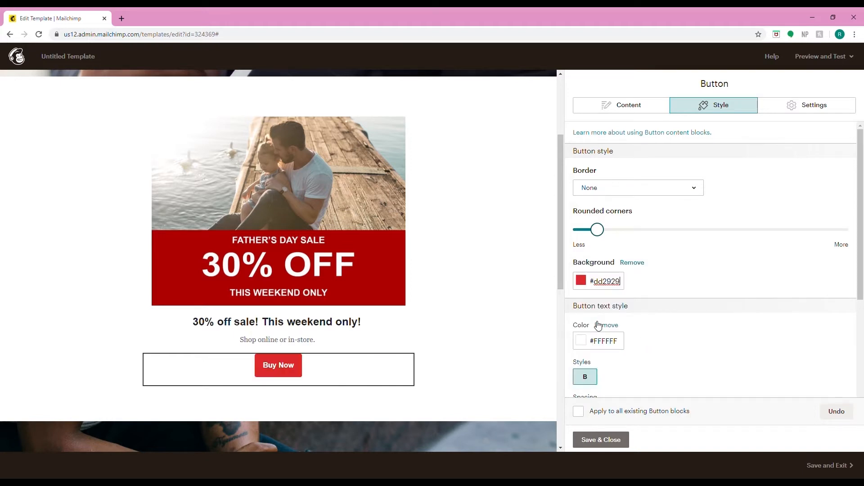
pyautogui.click(583, 282)
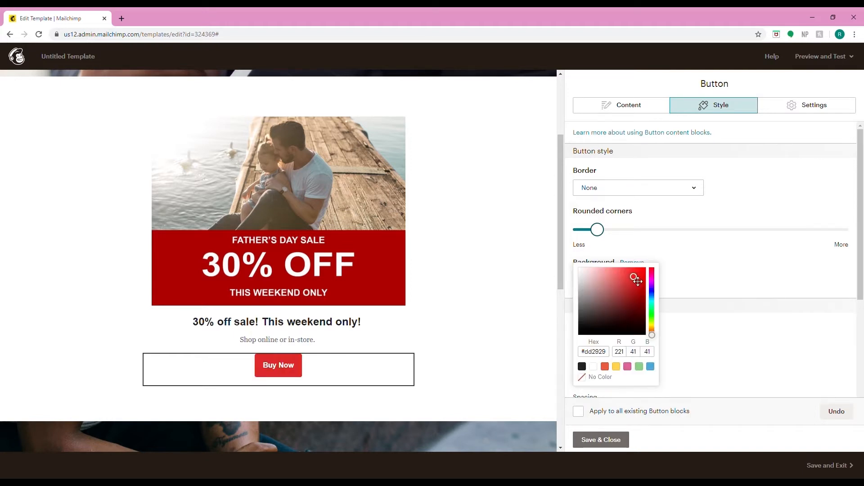
pyautogui.moveTo(635, 278); pyautogui.dragTo(641, 286)
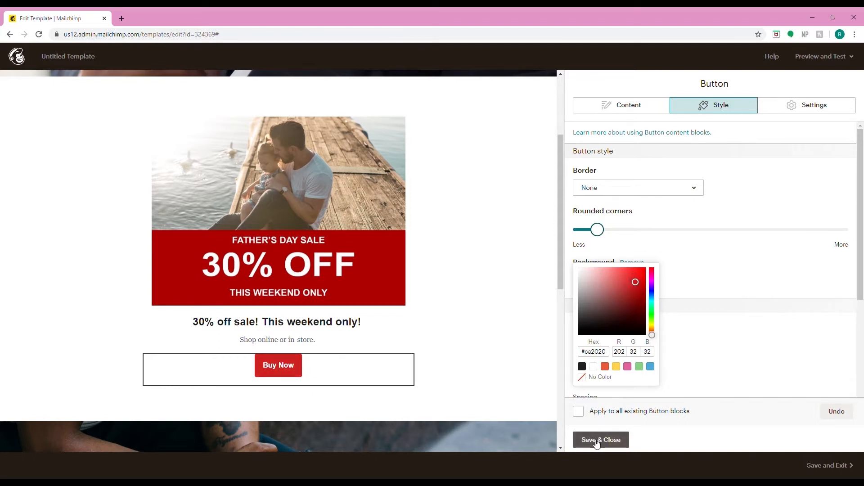
# - Change the button text to SHOP NOW
pyautogui.click(627, 106)
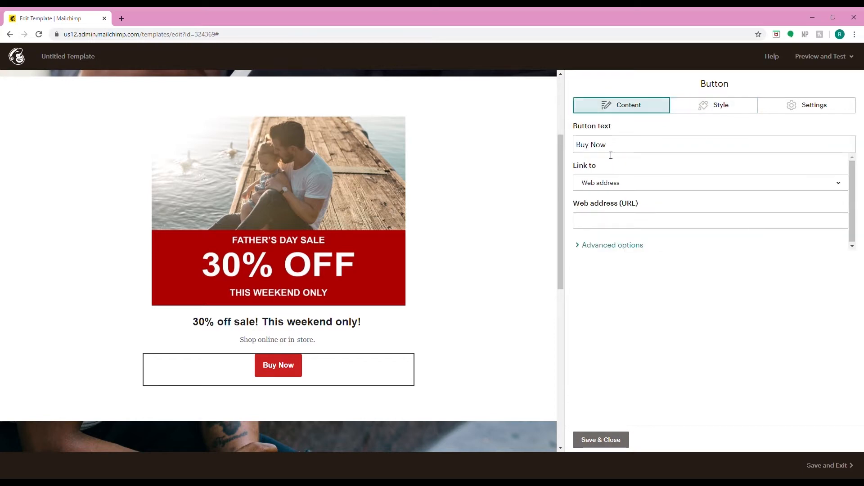
pyautogui.moveTo(610, 148); pyautogui.dragTo(492, 138)
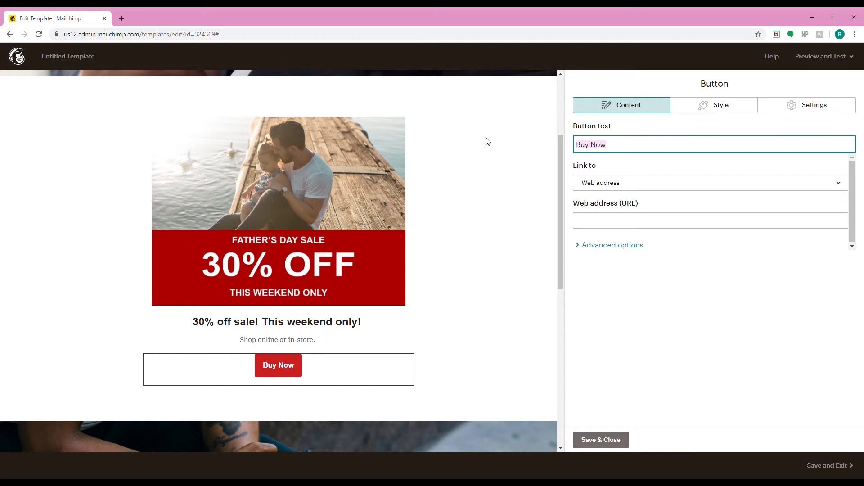
pyautogui.write('SHOP NOW')
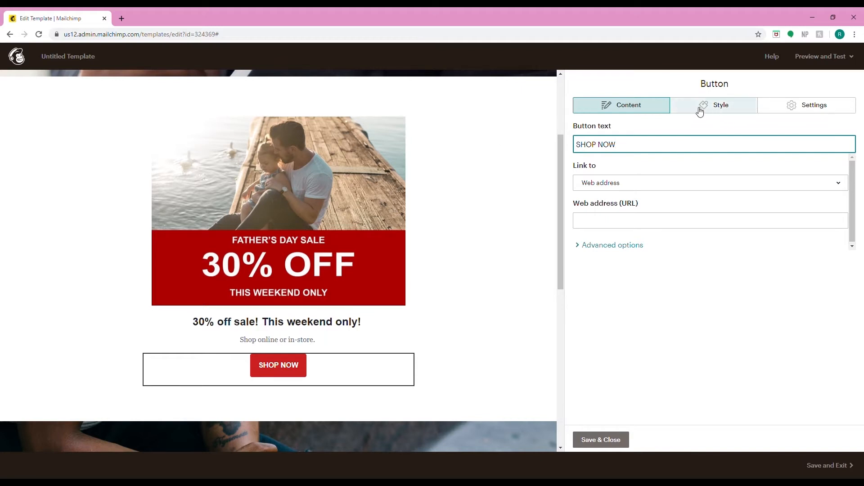
# - Set the button text size to 30px
pyautogui.click(701, 108)
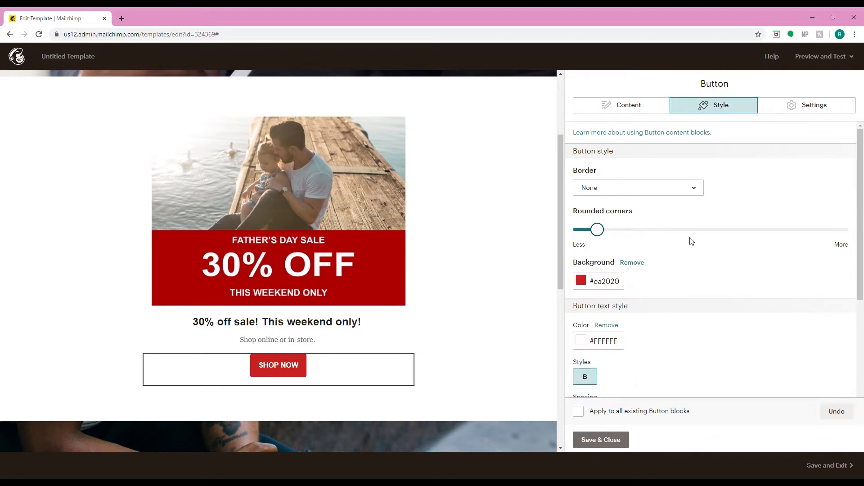
pyautogui.scroll(-3, 679, 346)
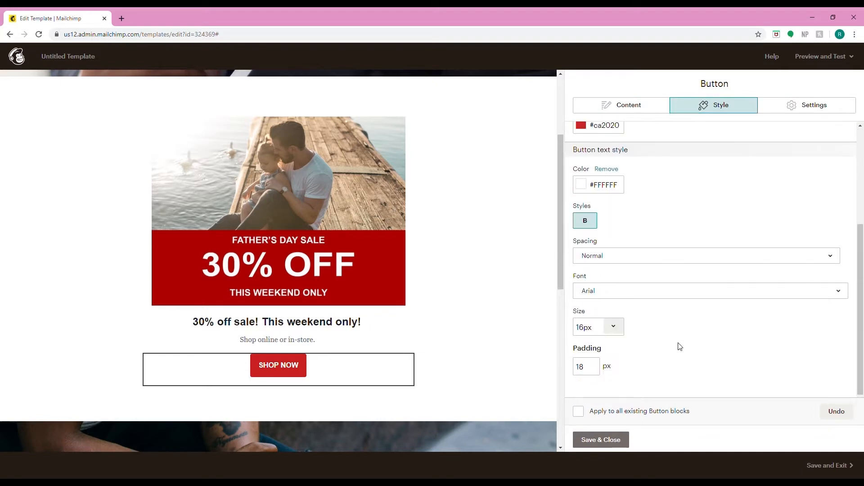
pyautogui.click(613, 326)
pyautogui.click(589, 309)
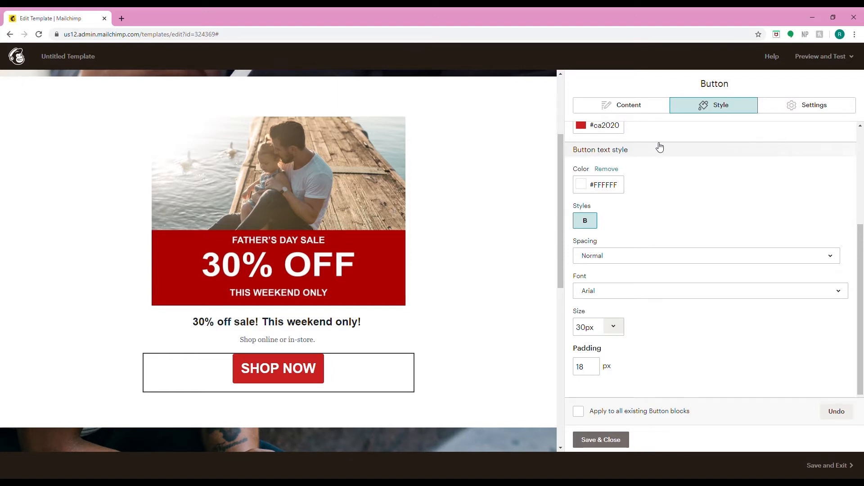
# - Make the button full width and save the button block
pyautogui.click(779, 110)
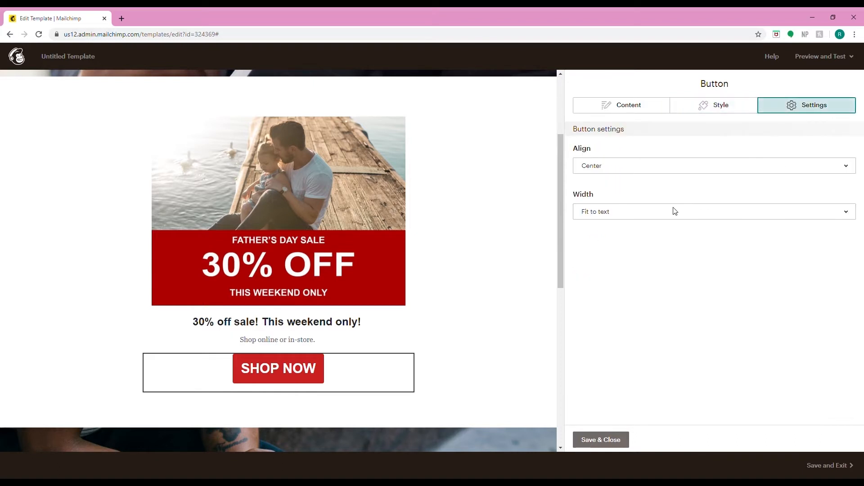
pyautogui.click(656, 217)
pyautogui.click(630, 252)
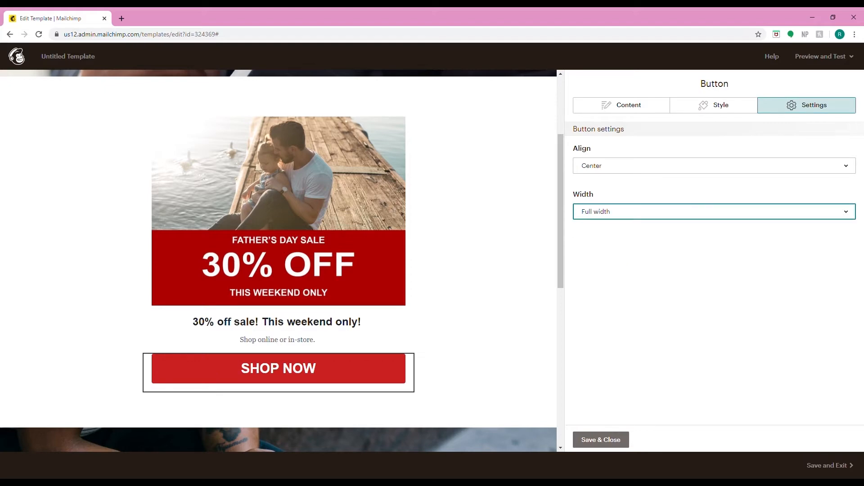
pyautogui.click(606, 443)
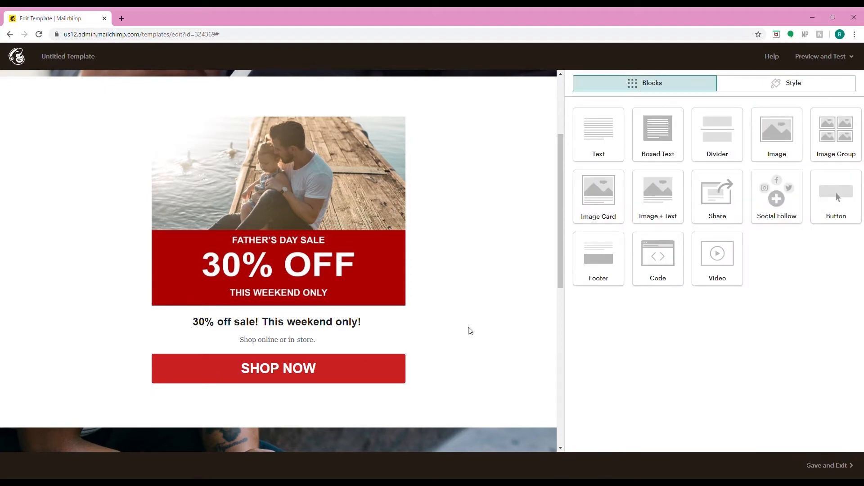
# - Replace the Columns section background image with counter.jpg and save the column style
pyautogui.scroll(-3, 468, 330)
pyautogui.scroll(-3, 470, 331)
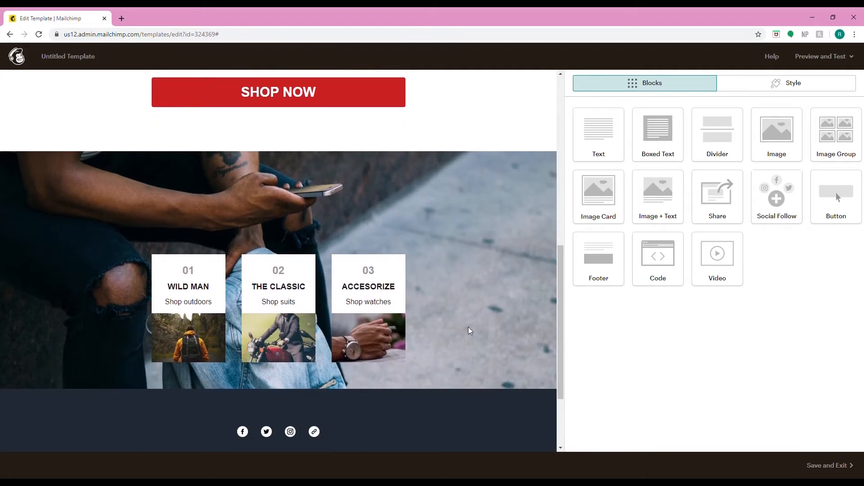
pyautogui.scroll(-1, 479, 241)
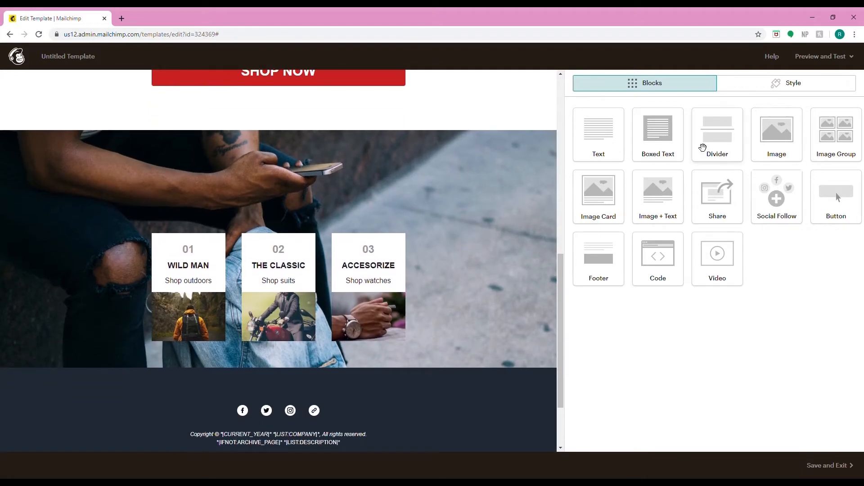
pyautogui.click(728, 89)
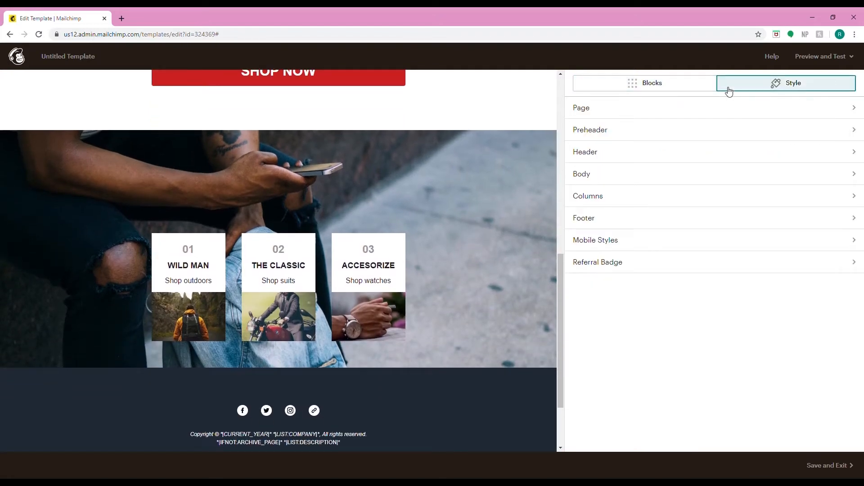
pyautogui.click(600, 198)
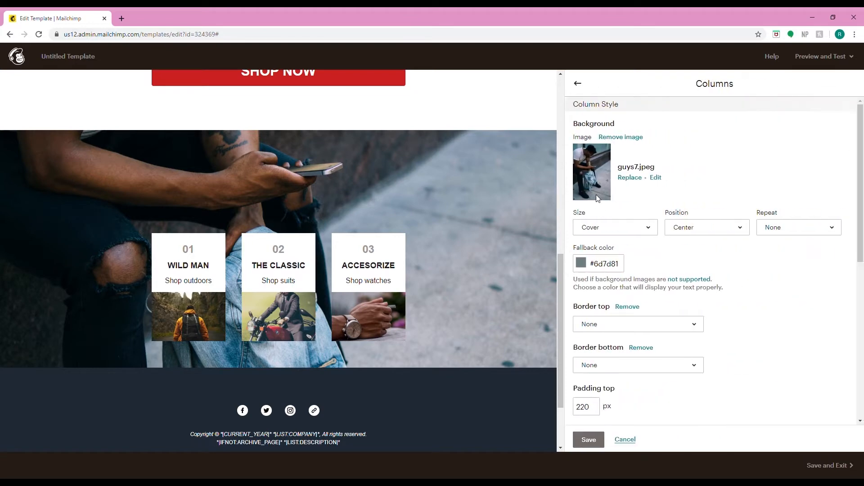
pyautogui.click(632, 180)
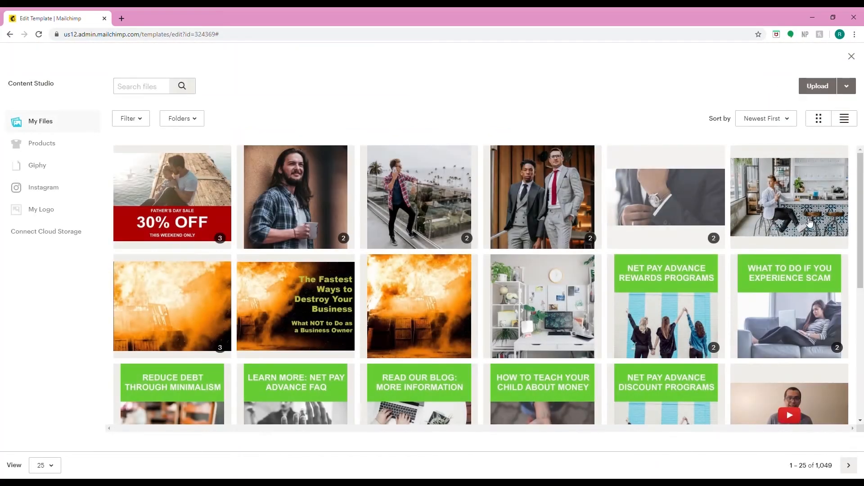
pyautogui.click(787, 208)
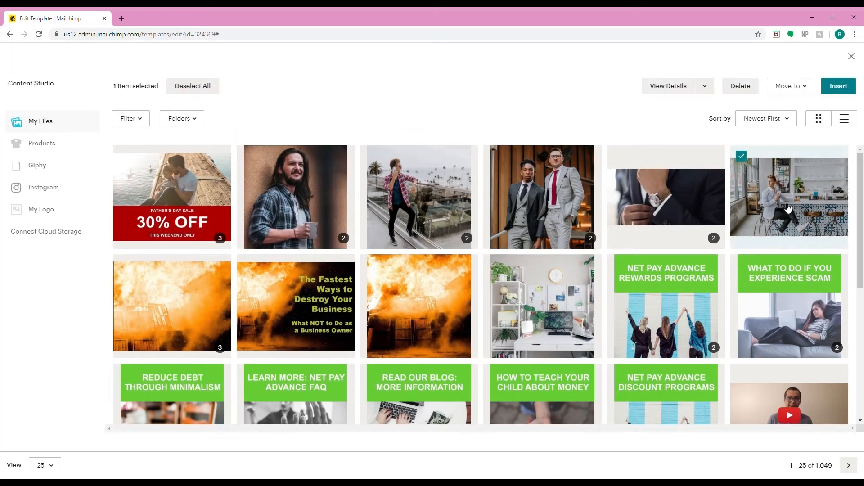
pyautogui.click(853, 91)
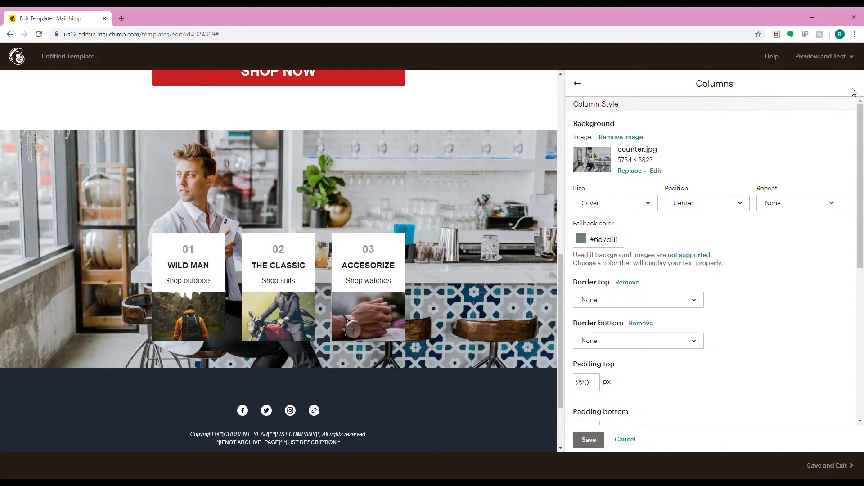
pyautogui.click(588, 440)
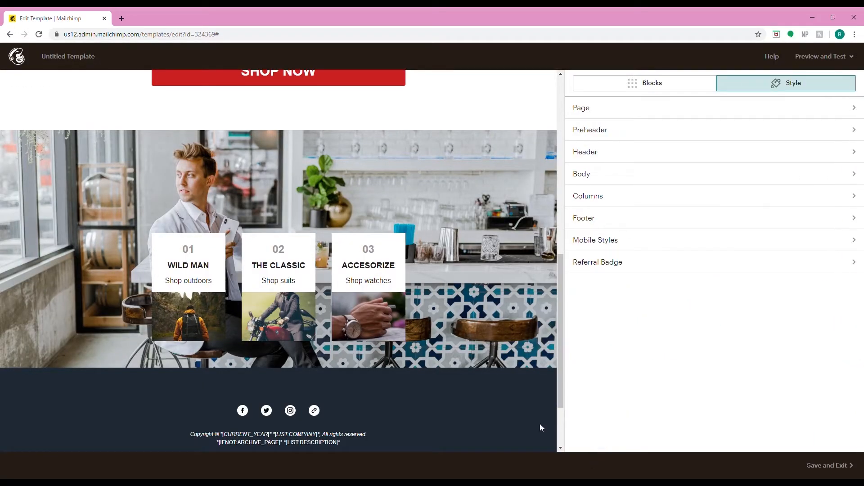
pyautogui.moveTo(187, 320)
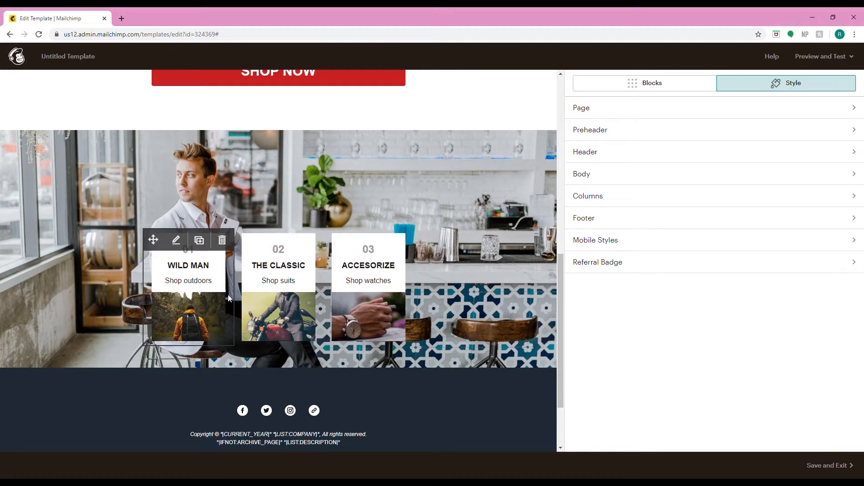
pyautogui.scroll(5, 227, 294)
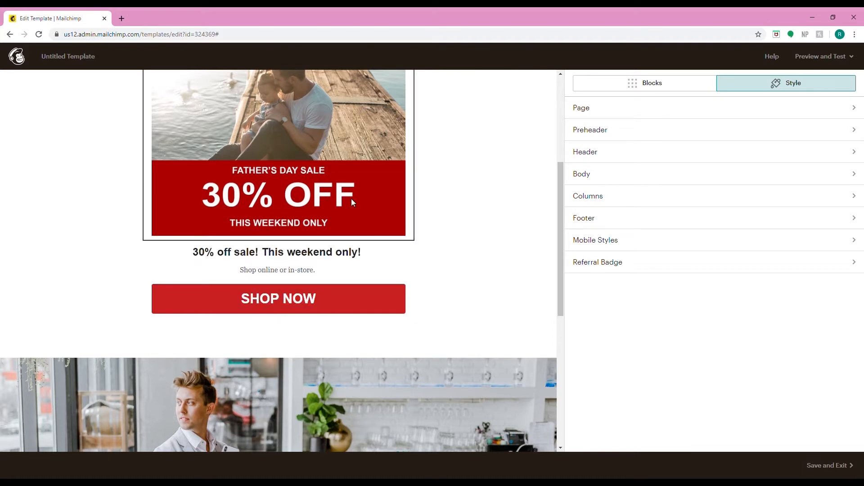
pyautogui.scroll(-3, 352, 200)
pyautogui.scroll(-1, 353, 202)
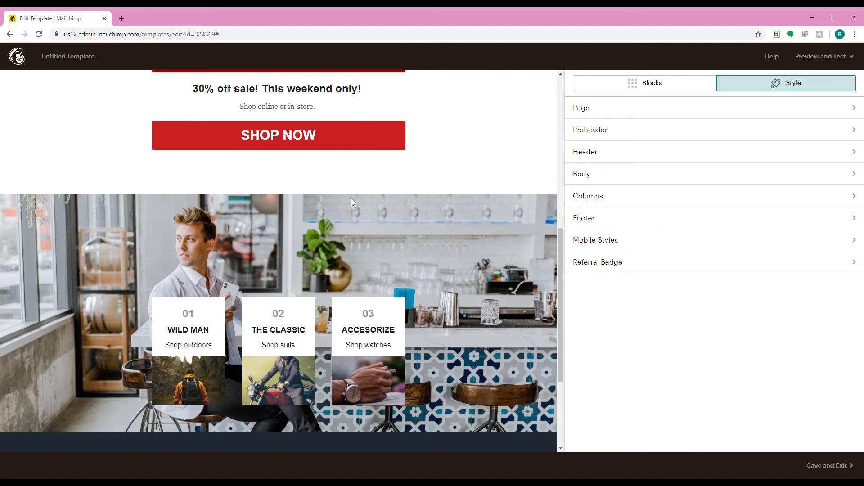
pyautogui.moveTo(293, 304)
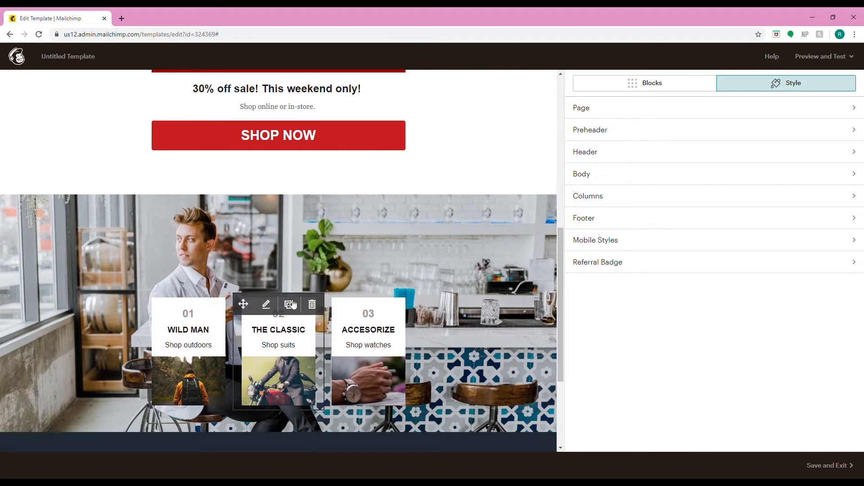
pyautogui.scroll(-2, 293, 305)
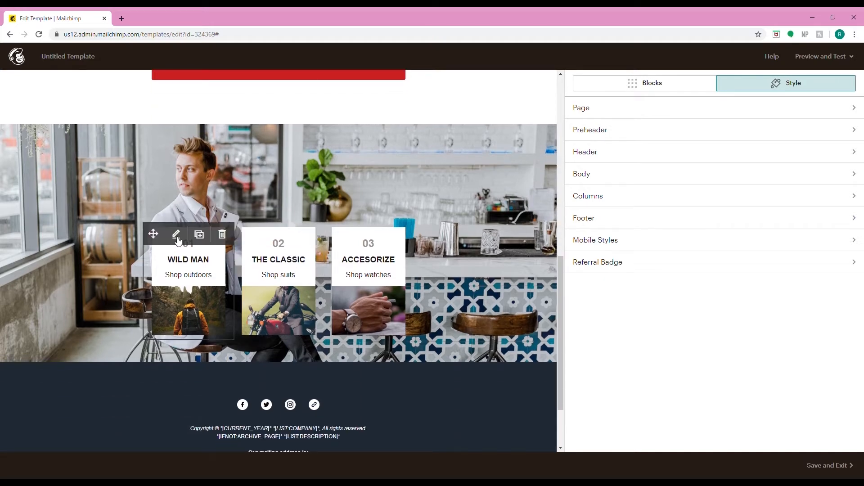
pyautogui.click(176, 235)
pyautogui.scroll(-1, 528, 385)
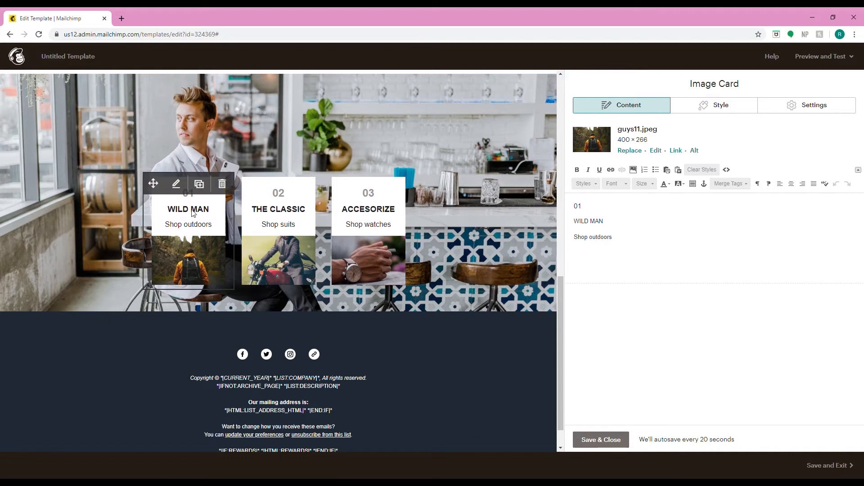
pyautogui.click(587, 441)
# - Copy the footer background colour #1f2934 and apply it as the first image card's background, then save the card
pyautogui.click(578, 219)
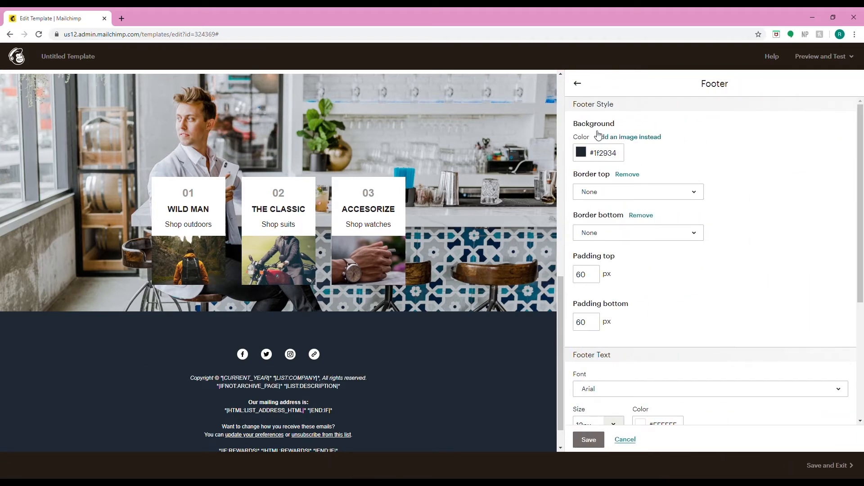
pyautogui.click(605, 153)
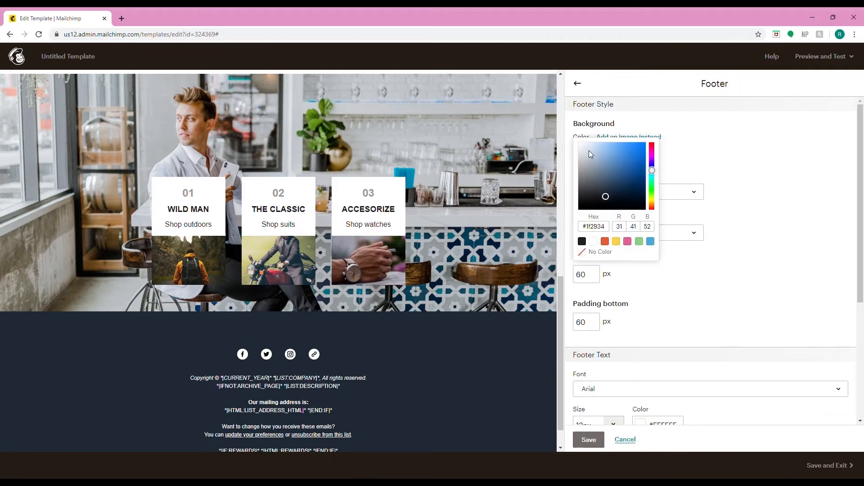
pyautogui.click(585, 440)
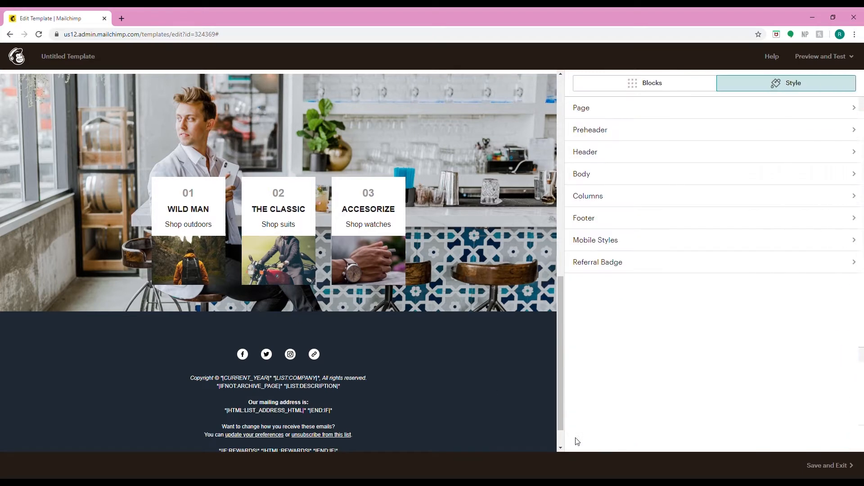
pyautogui.moveTo(193, 202)
pyautogui.click(178, 186)
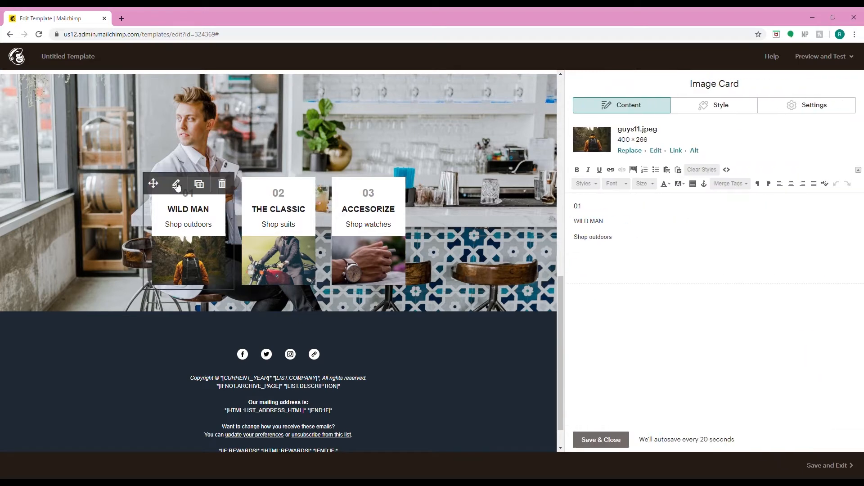
pyautogui.click(692, 107)
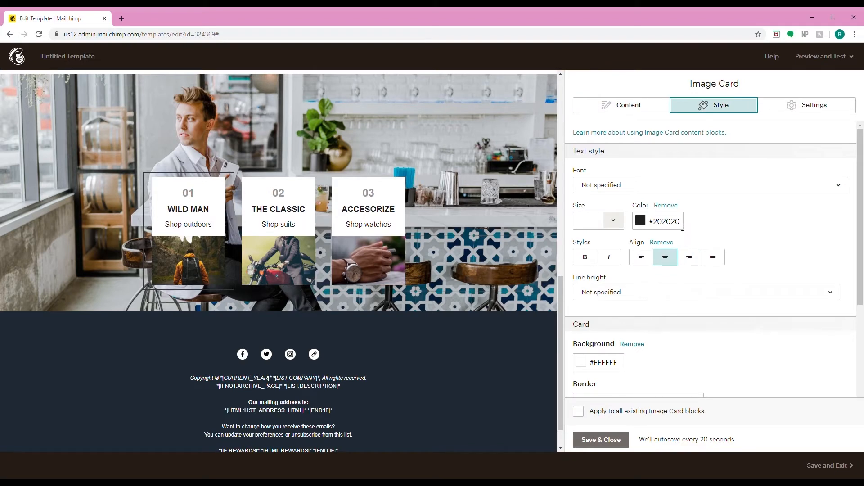
pyautogui.scroll(-3, 724, 242)
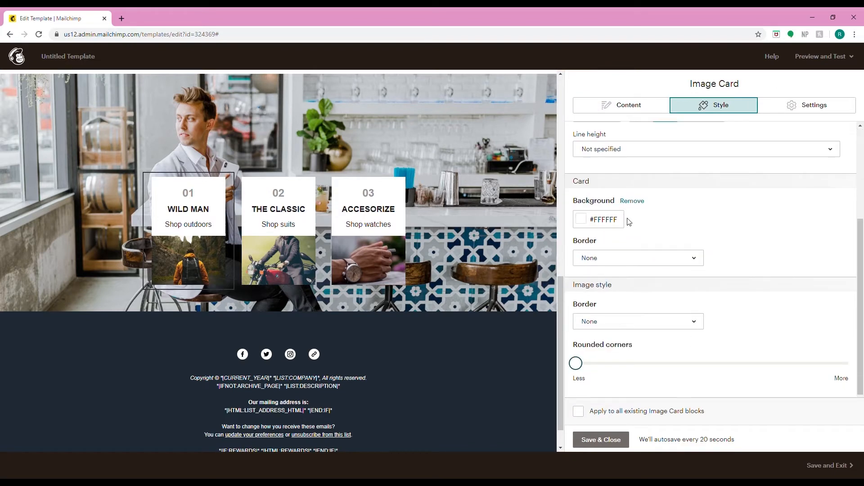
pyautogui.click(605, 220)
pyautogui.write('#1f2934')
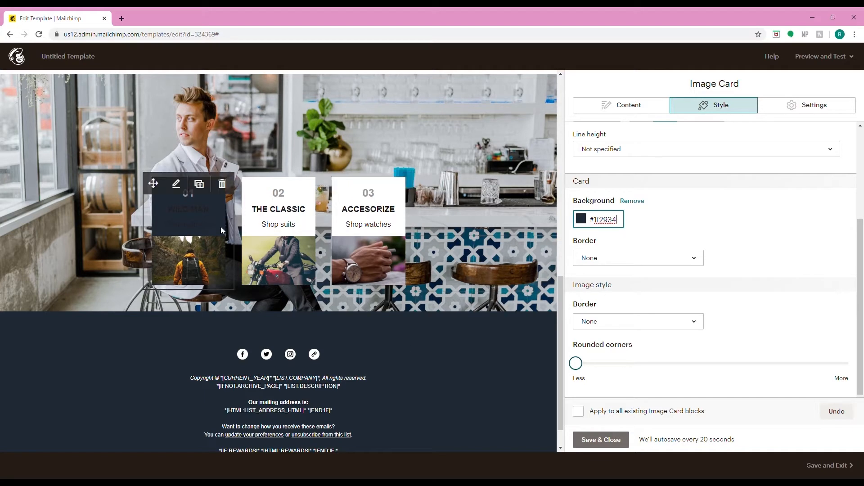
pyautogui.click(602, 443)
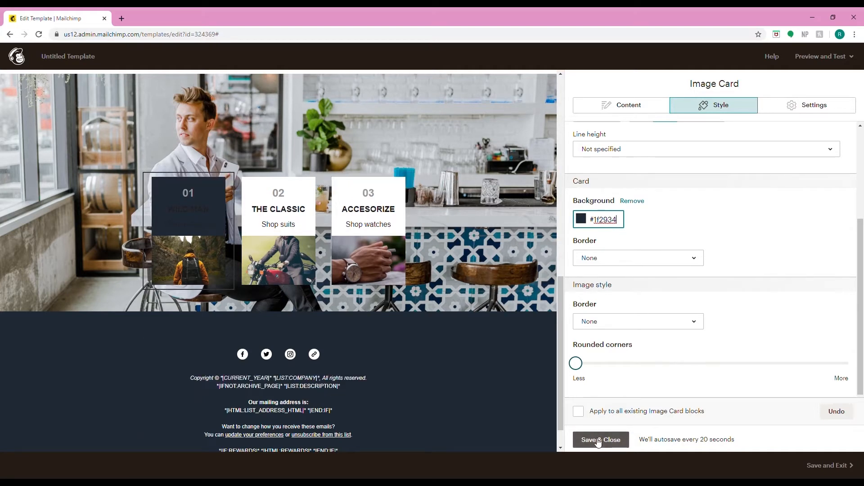
# - Change the first card's number label to MEN'S SUITS
pyautogui.click(176, 184)
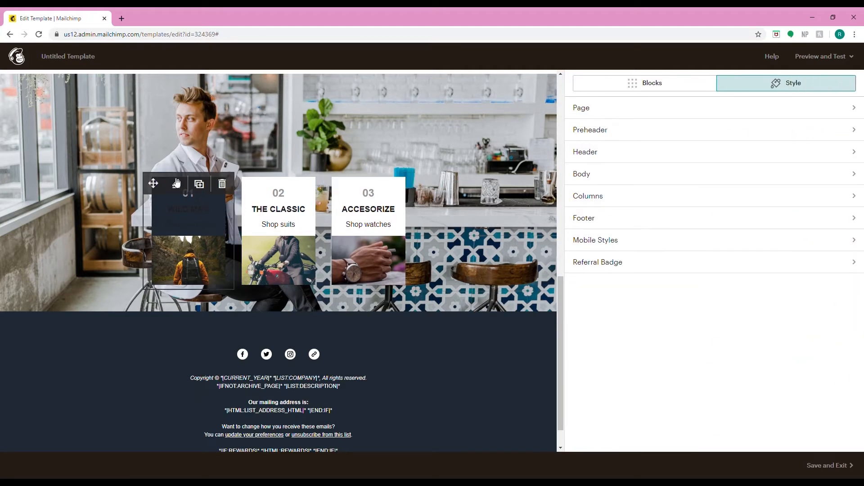
pyautogui.doubleClick(577, 207)
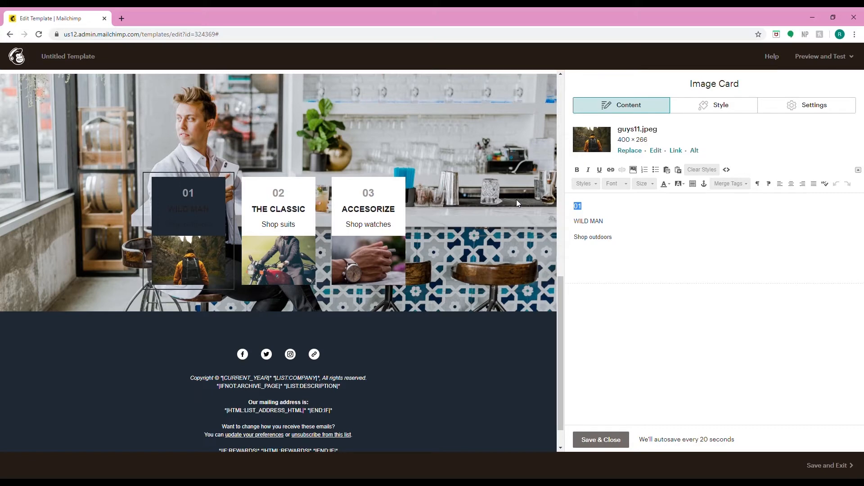
pyautogui.write("MEN'S SUITS")
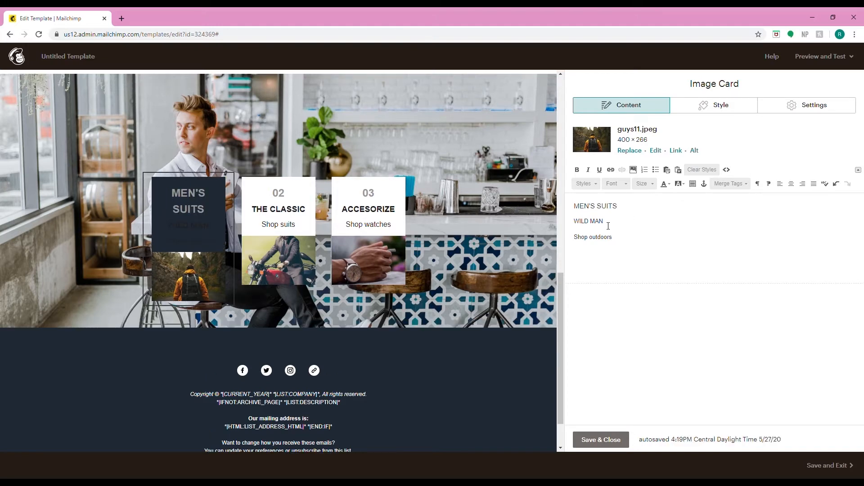
# - Delete the WILD MAN line and change the card's subtitle to Shop suits
pyautogui.moveTo(605, 221); pyautogui.dragTo(567, 225)
pyautogui.press('BackSpace')
pyautogui.press('BackSpace')
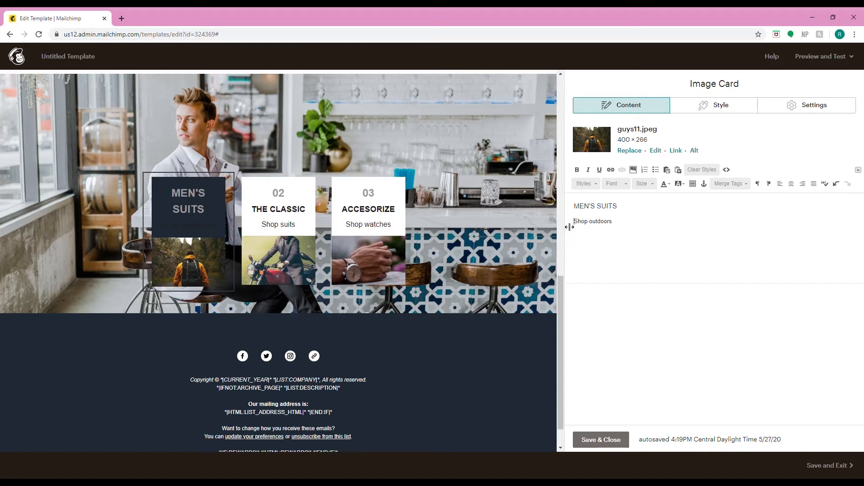
pyautogui.moveTo(616, 225); pyautogui.dragTo(602, 231)
pyautogui.write('sui')
# - Set all of the first card's text colour to white
pyautogui.moveTo(594, 230); pyautogui.dragTo(514, 179)
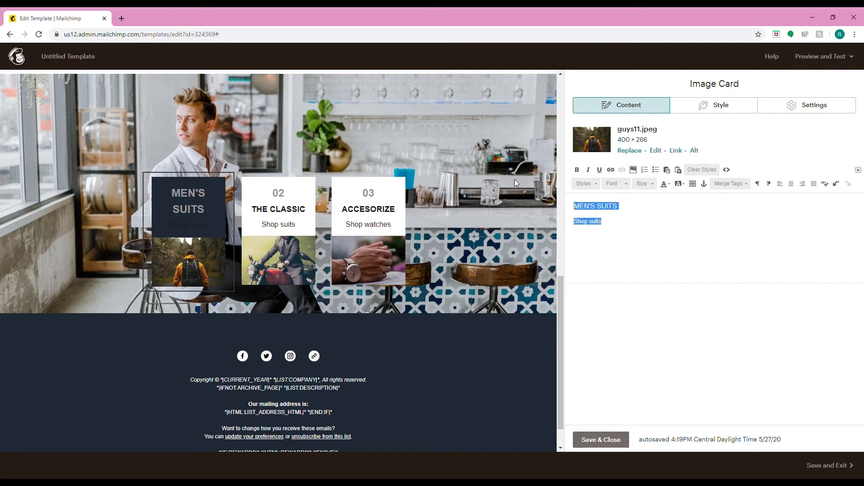
pyautogui.click(666, 185)
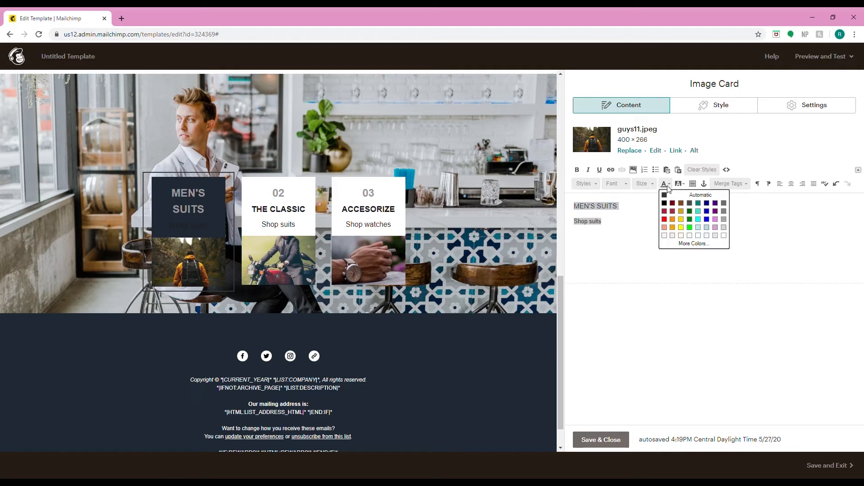
pyautogui.click(724, 239)
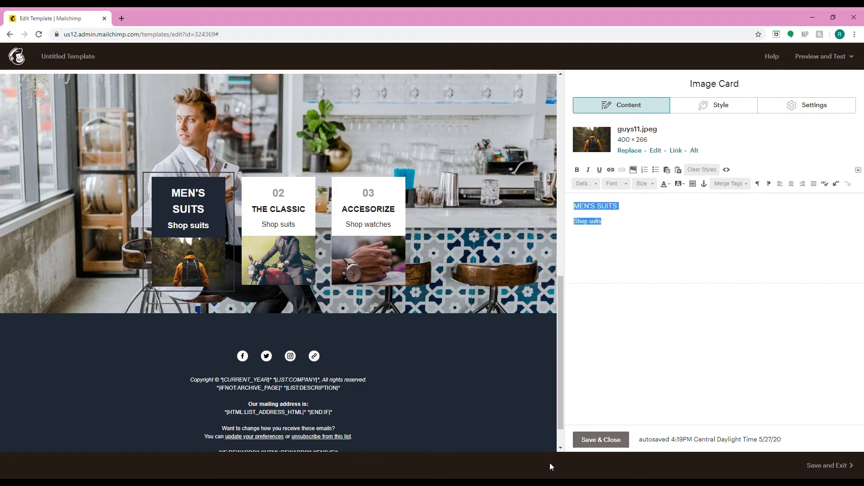
# - Replace the first card's image with the two-men-in-suits photo and save the card
pyautogui.click(629, 151)
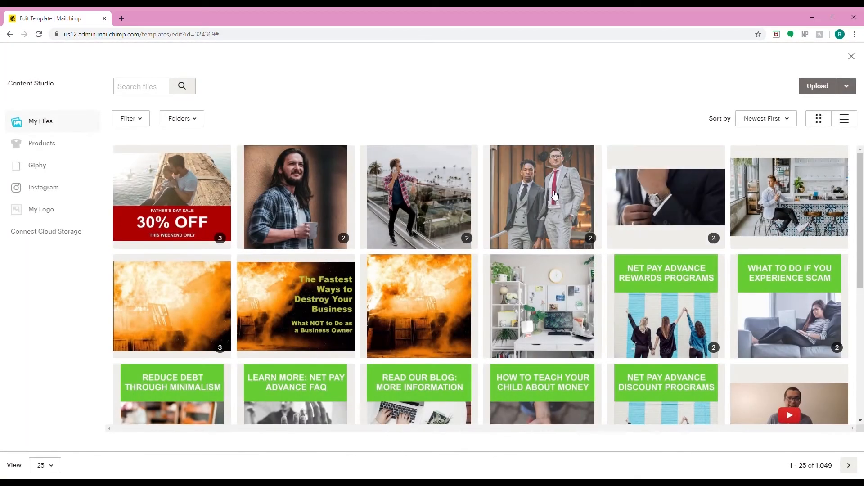
pyautogui.click(555, 195)
pyautogui.click(846, 86)
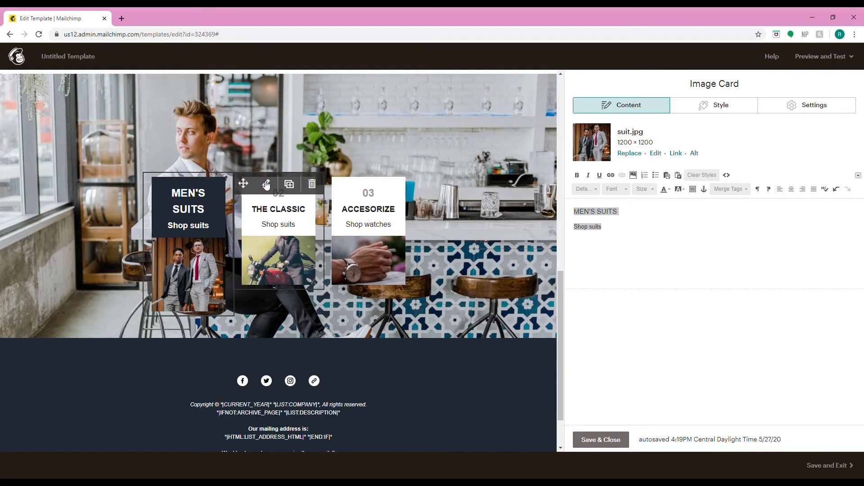
pyautogui.click(268, 185)
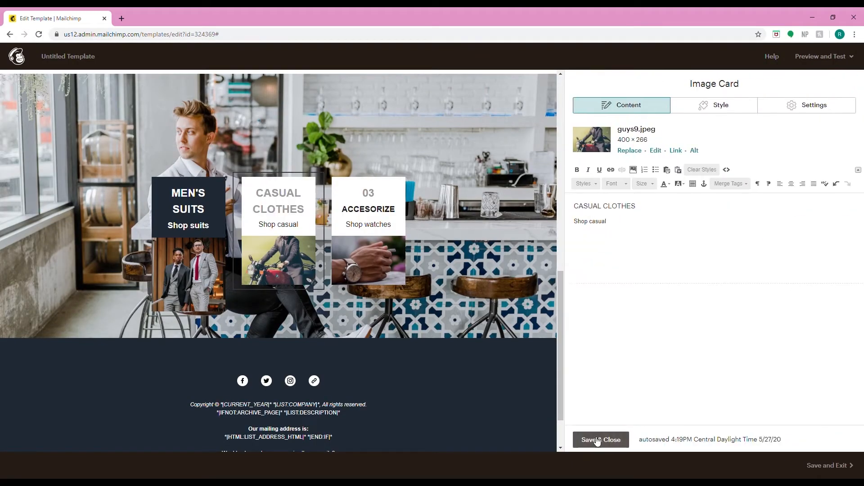
pyautogui.click(597, 441)
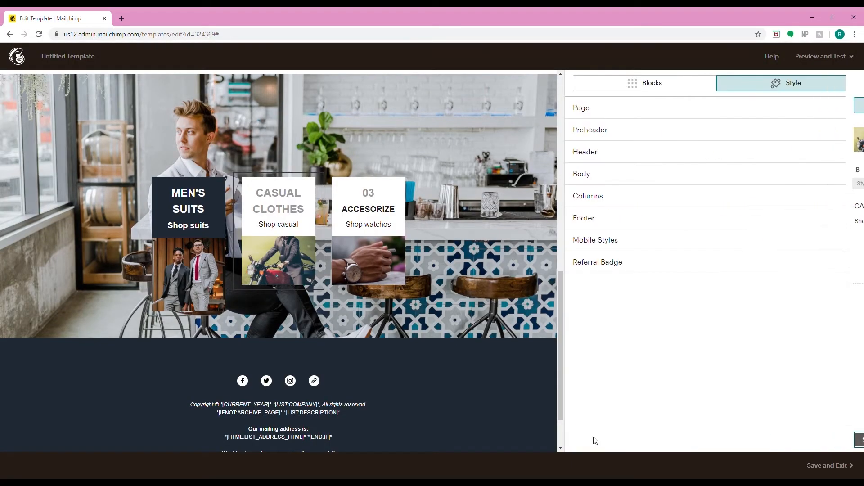
pyautogui.moveTo(175, 206)
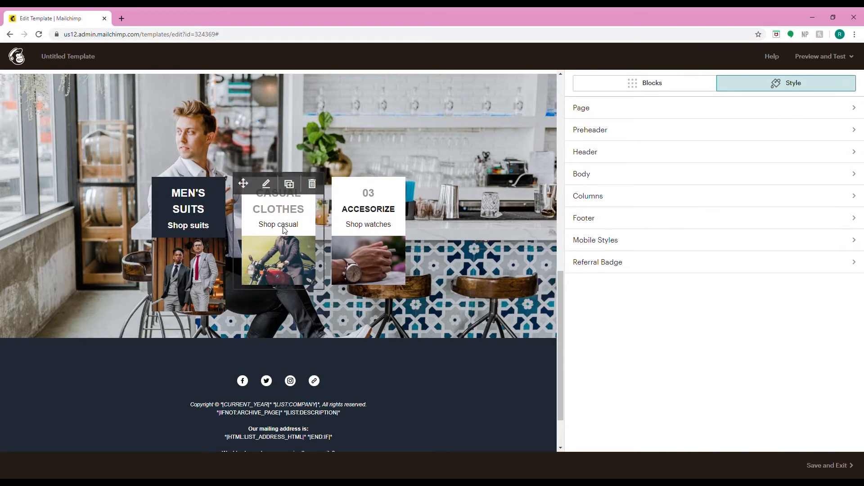
pyautogui.click(314, 185)
pyautogui.click(375, 298)
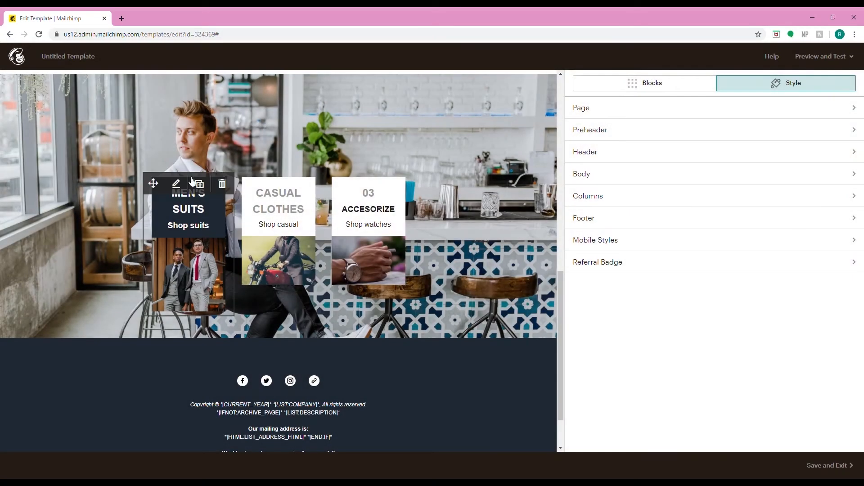
# - Replace the CASUAL CLOTHES card with a duplicate of the MEN'S SUITS card in the second column
pyautogui.click(198, 184)
pyautogui.click(207, 206)
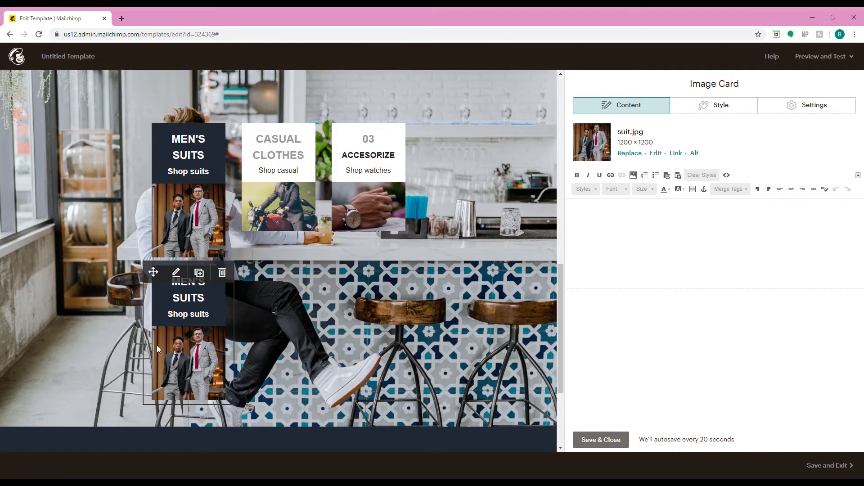
pyautogui.moveTo(153, 272); pyautogui.dragTo(256, 143)
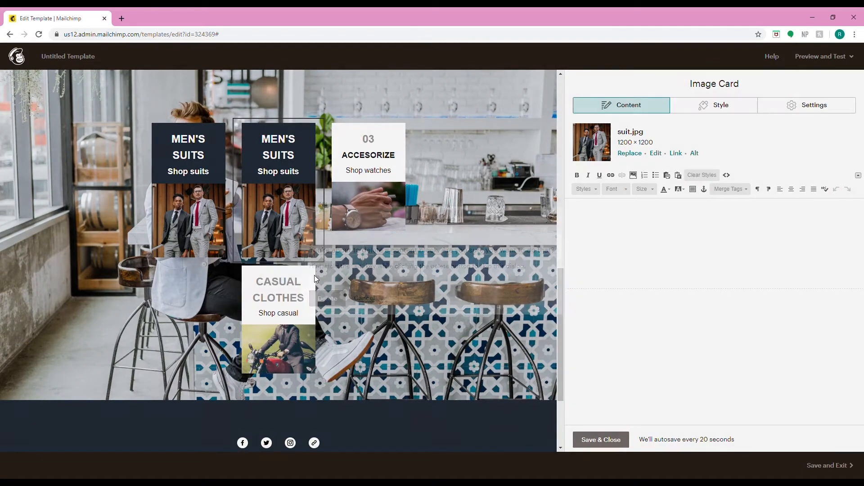
pyautogui.click(312, 274)
pyautogui.click(327, 298)
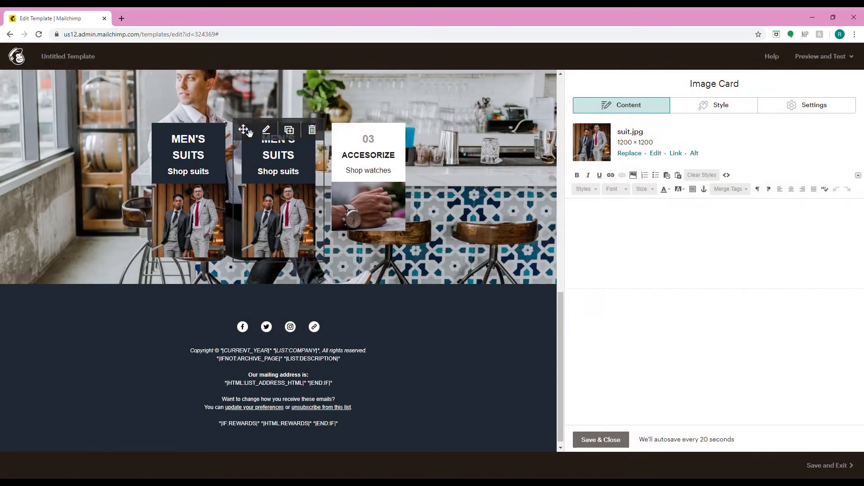
# - Replace the ACCESORIZE card with another duplicate of the MEN'S SUITS card in the third column
pyautogui.click(288, 125)
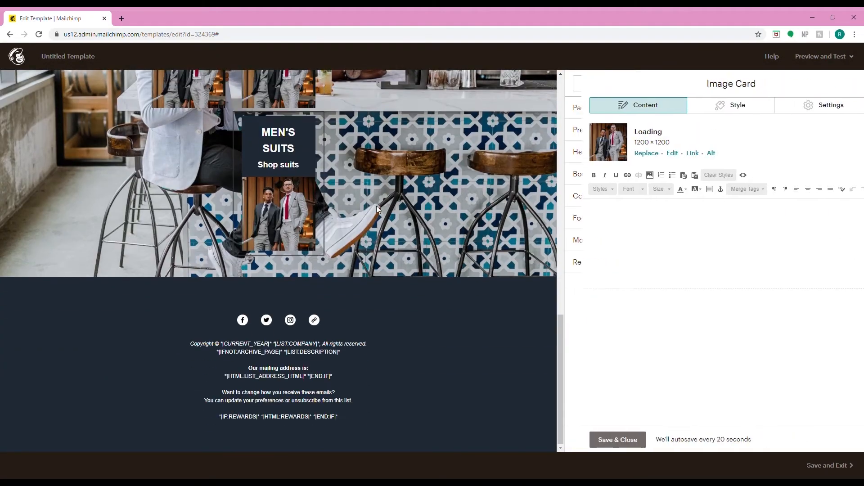
pyautogui.scroll(4, 376, 206)
pyautogui.moveTo(259, 295); pyautogui.dragTo(367, 180)
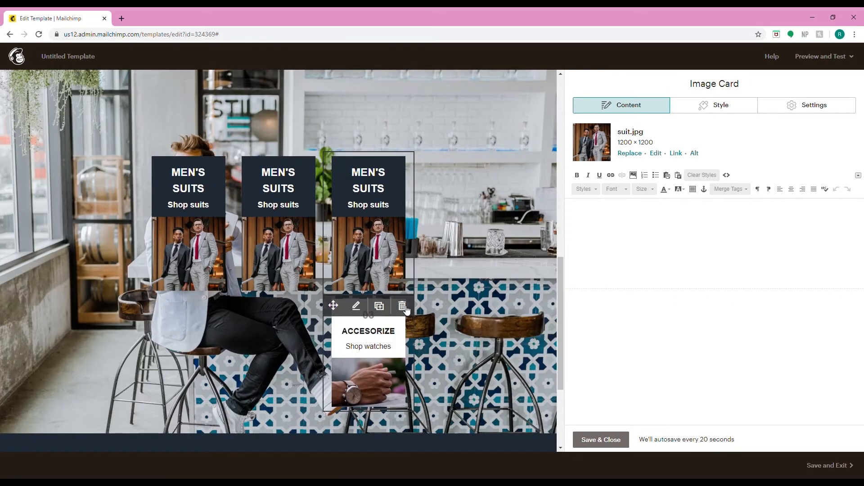
pyautogui.click(401, 306)
pyautogui.click(337, 299)
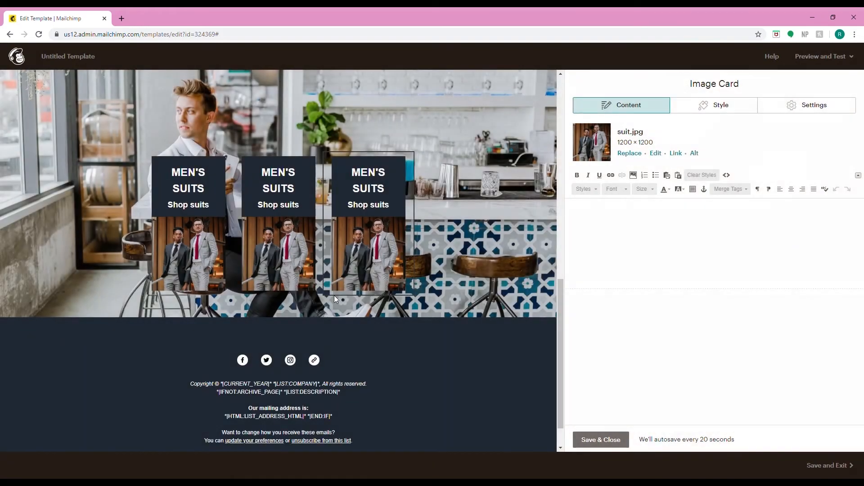
# - Change the second card's heading to CASUAL CLOTHES
pyautogui.click(272, 165)
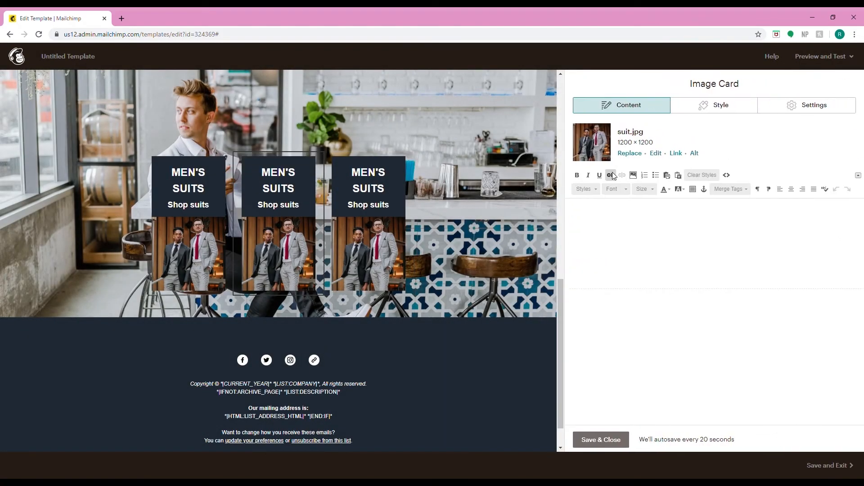
pyautogui.moveTo(634, 212); pyautogui.dragTo(557, 212)
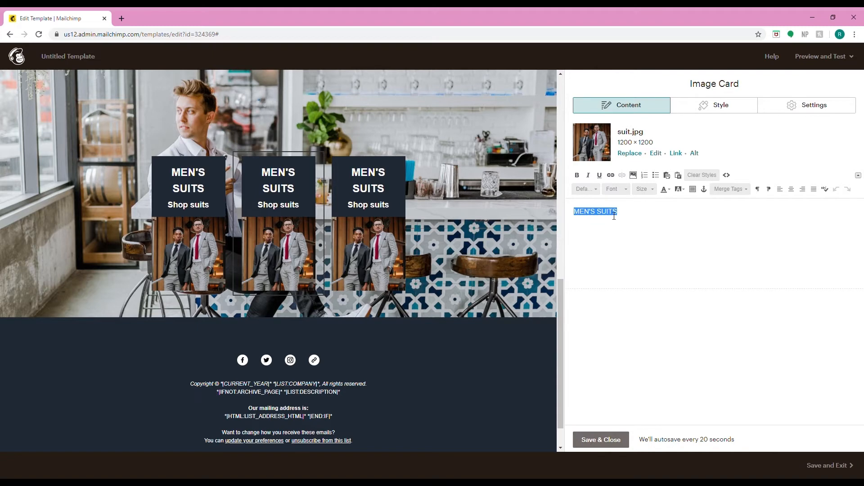
pyautogui.write('MEN')
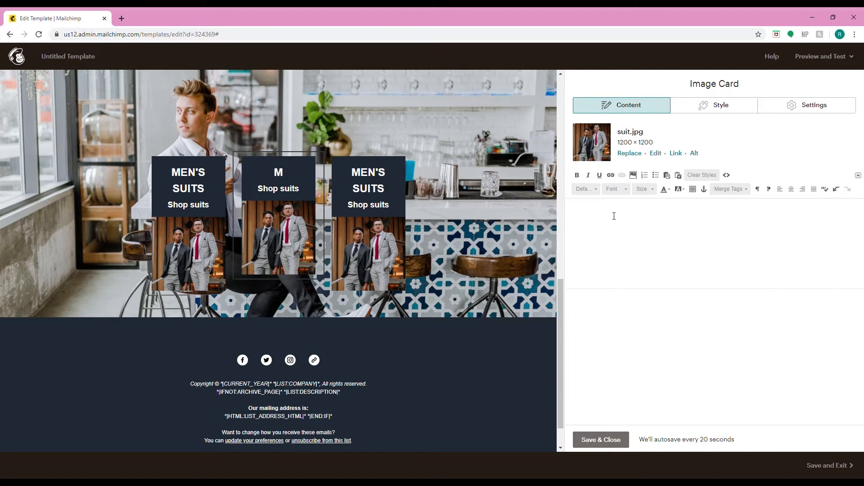
pyautogui.press('BackSpace')
pyautogui.press('BackSpace')
pyautogui.press('BackSpace')
pyautogui.write('CASUAL CLO')
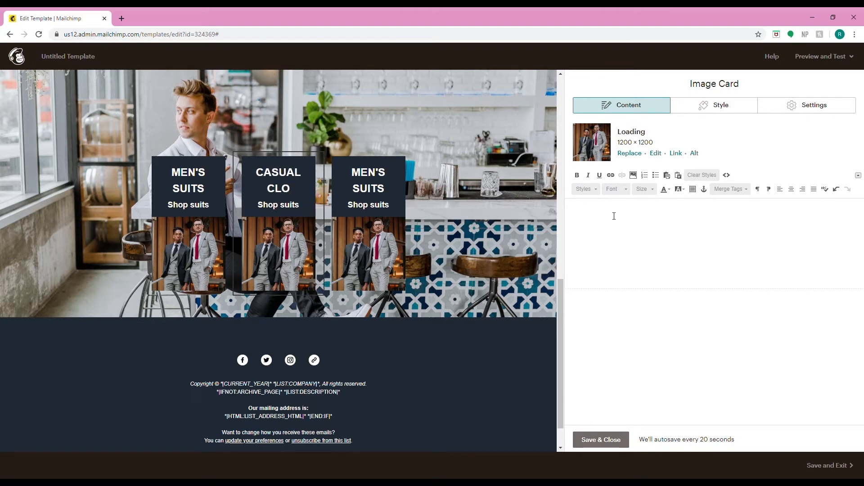
pyautogui.write('THES')
# - Change the second card's subtitle to Shop casual
pyautogui.moveTo(602, 227)
pyautogui.mouseDown()
pyautogui.moveTo(575, 230)
pyautogui.moveTo(590, 234)
pyautogui.mouseUp()
pyautogui.write('CASU')
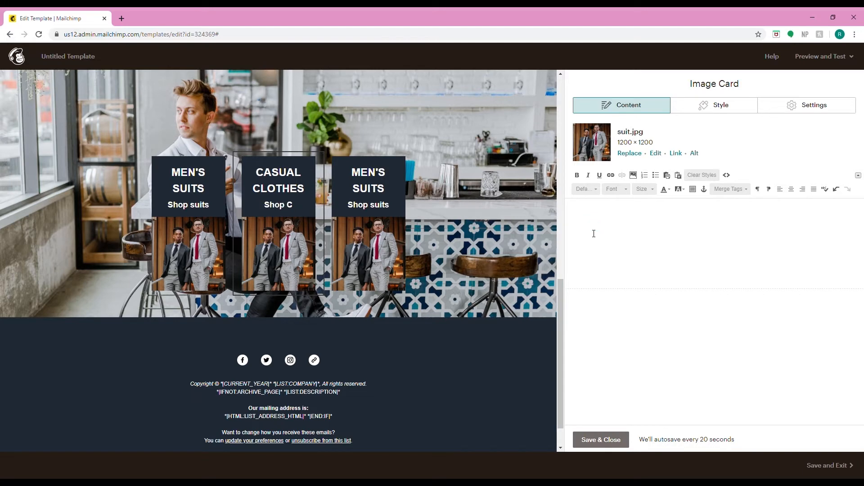
pyautogui.press('BackSpace')
pyautogui.press('BackSpace')
pyautogui.press('BackSpace')
pyautogui.press('BackSpace')
pyautogui.write('casual')
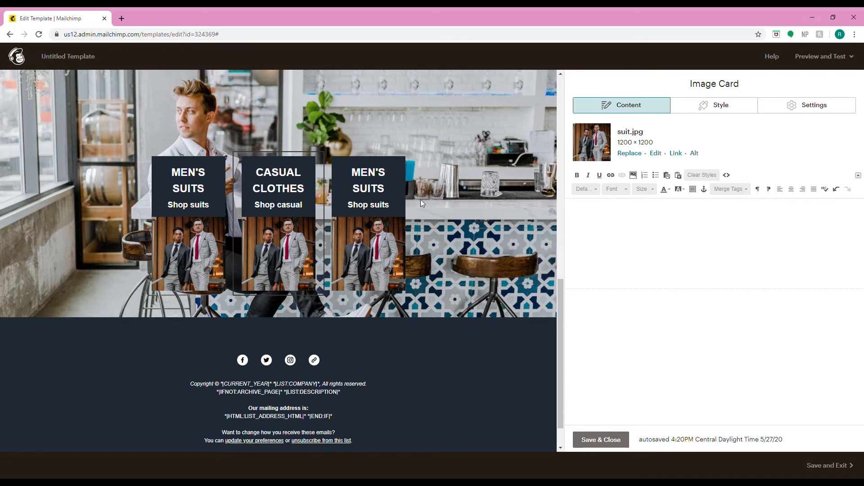
# - Replace the second card's image with the casual clothing photo from the file library
pyautogui.click(356, 164)
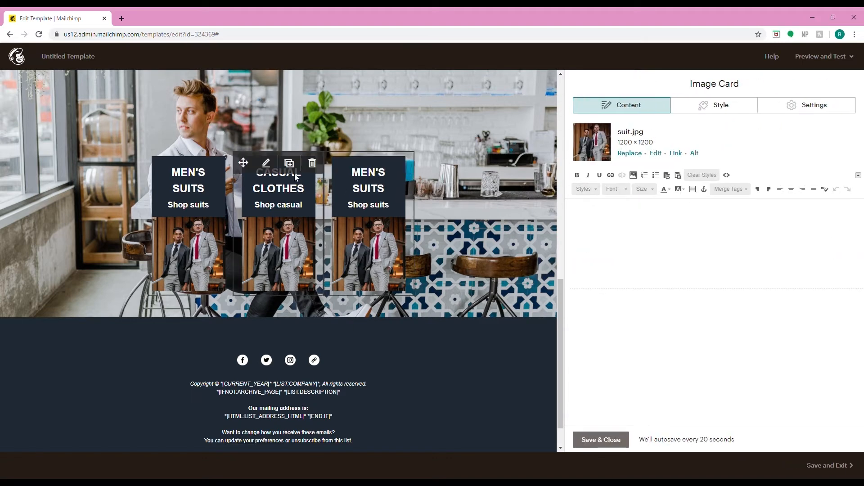
pyautogui.click(267, 164)
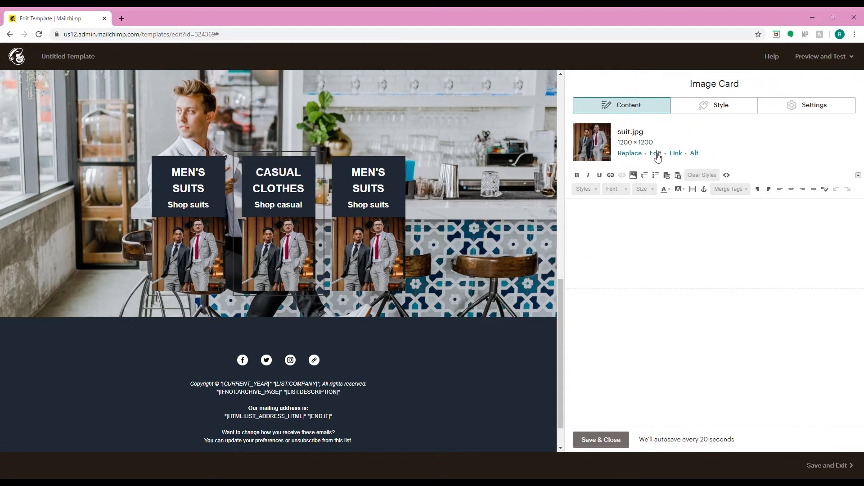
pyautogui.click(626, 154)
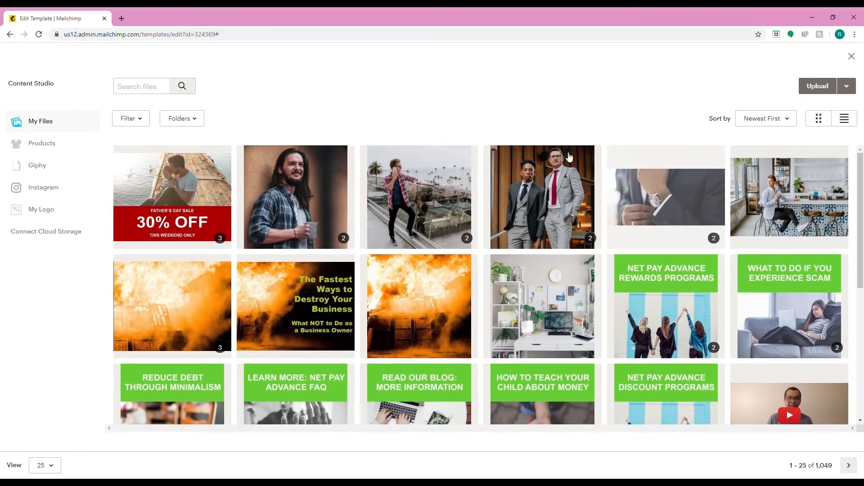
pyautogui.click(405, 189)
pyautogui.click(854, 87)
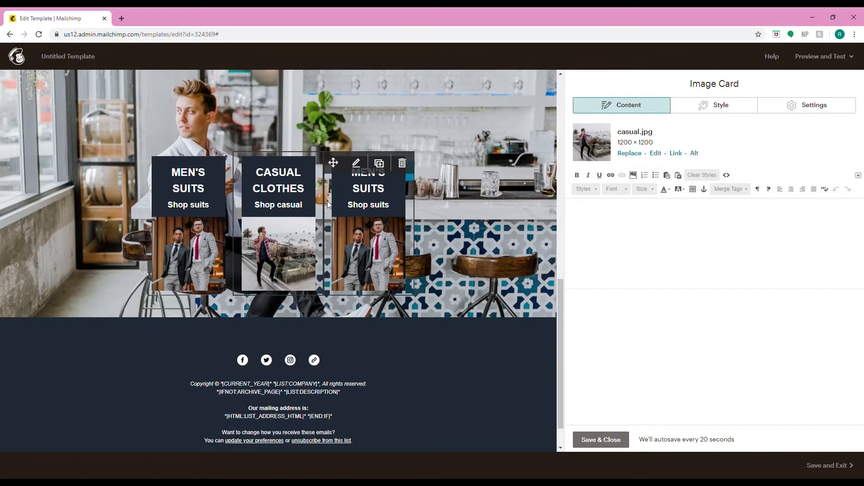
# - Change the third card's heading to CAMPING GEAR and its subtitle to Shop camping
pyautogui.click(363, 163)
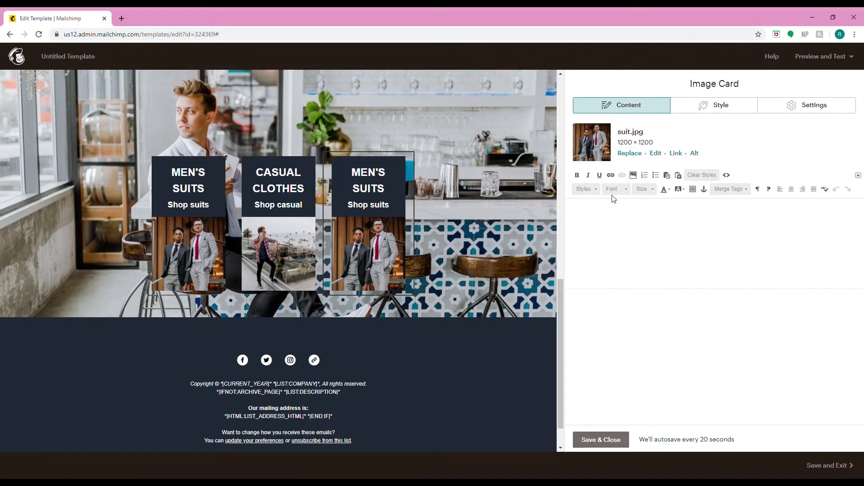
pyautogui.moveTo(639, 213); pyautogui.dragTo(576, 216)
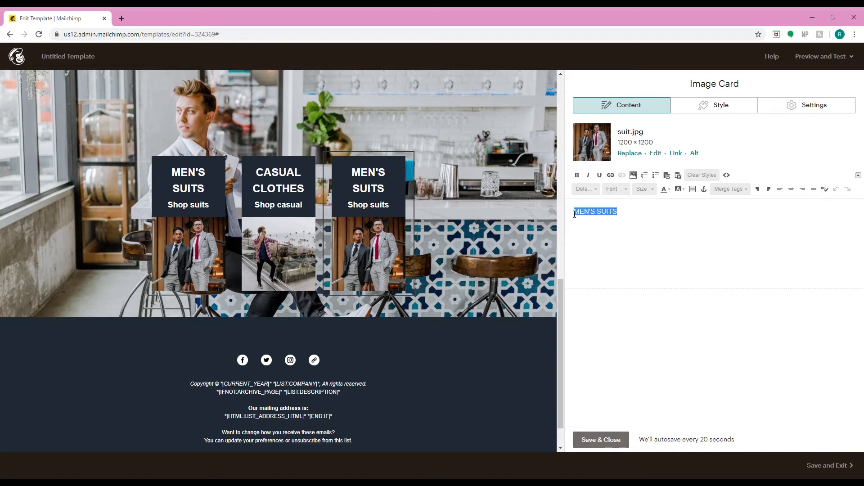
pyautogui.write('ca')
pyautogui.press('BackSpace')
pyautogui.press('BackSpace')
pyautogui.write('C')
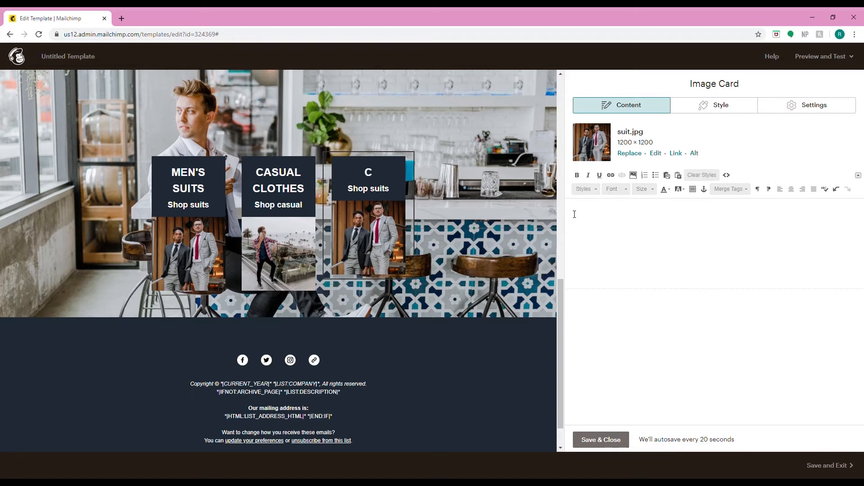
pyautogui.write('amping ge')
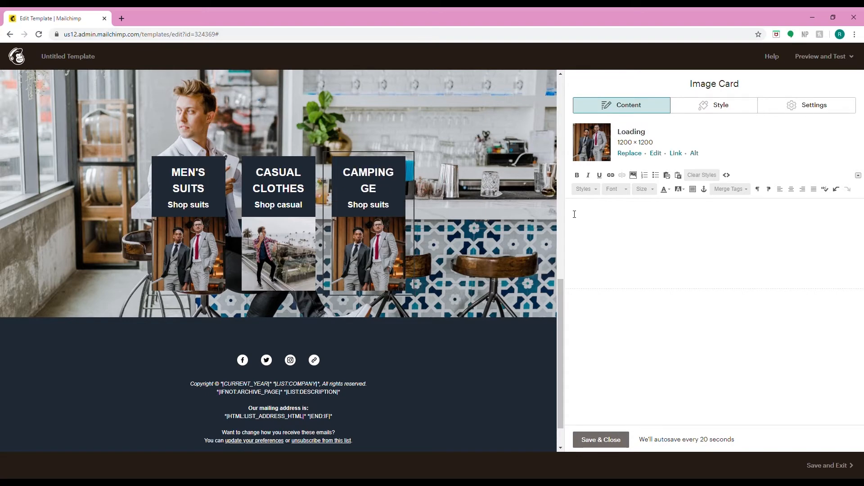
pyautogui.write('ar')
pyautogui.moveTo(602, 227)
pyautogui.mouseDown()
pyautogui.moveTo(575, 228)
pyautogui.moveTo(588, 231)
pyautogui.mouseUp()
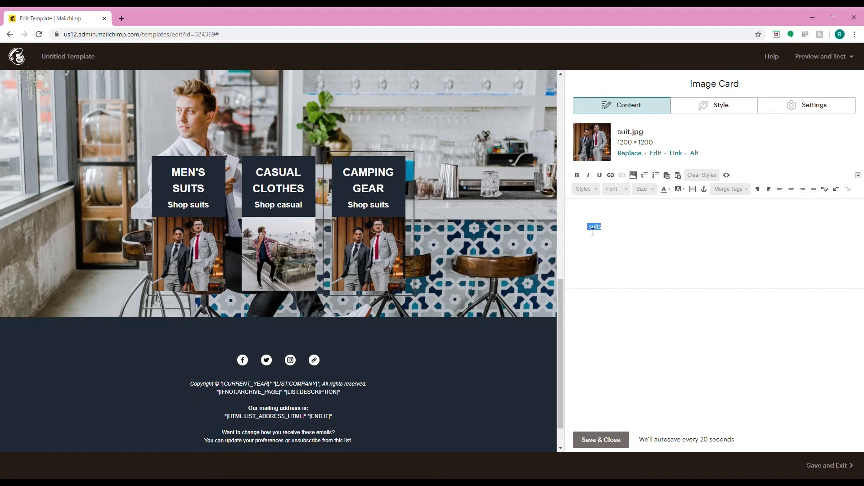
pyautogui.write('camping')
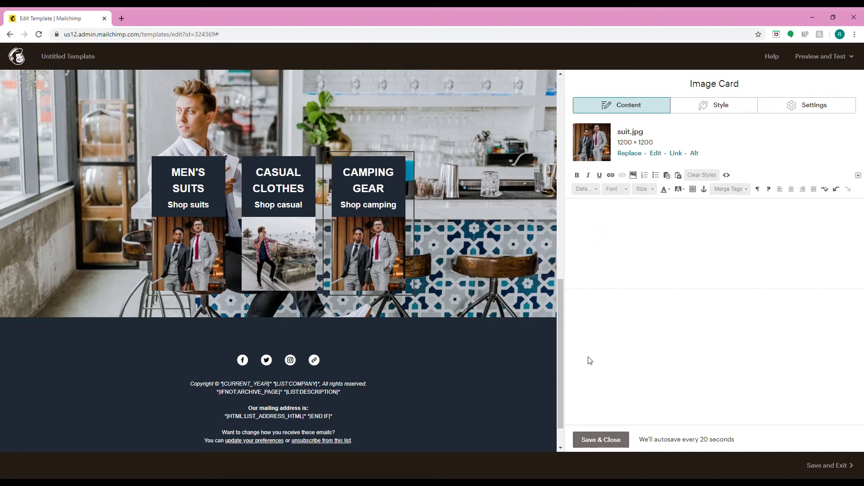
# - Replace the third card's image with the camping photo and save the card
pyautogui.click(635, 154)
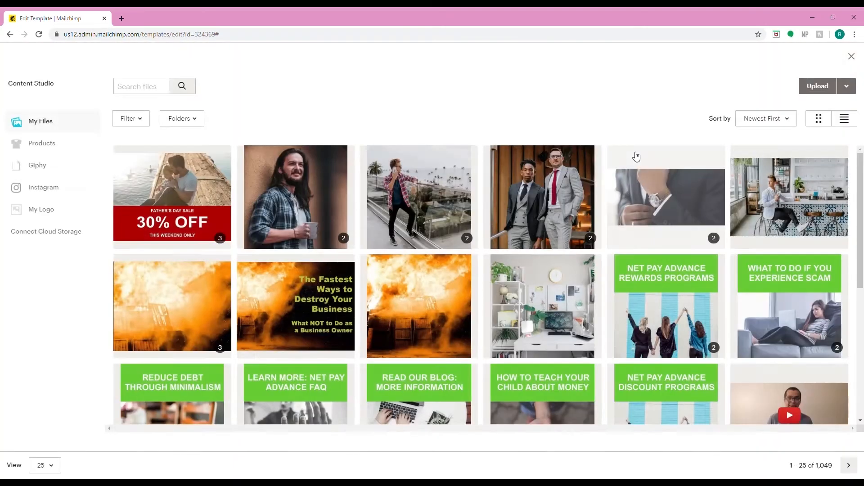
pyautogui.click(320, 207)
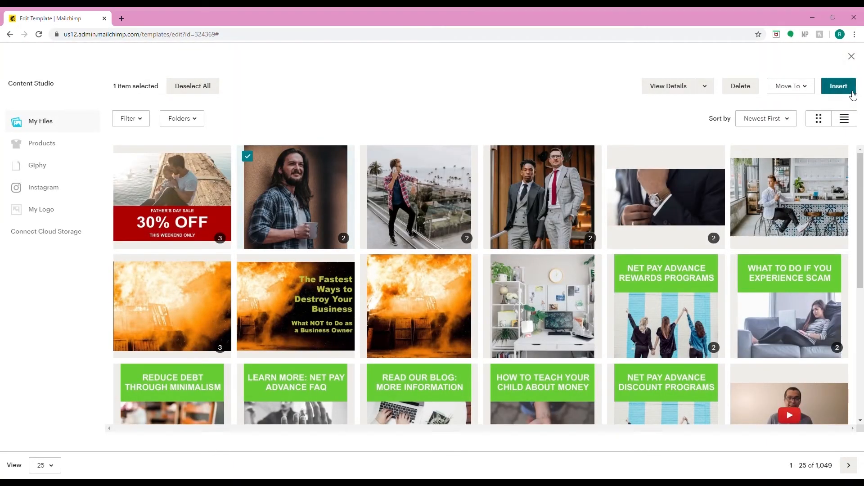
pyautogui.click(840, 87)
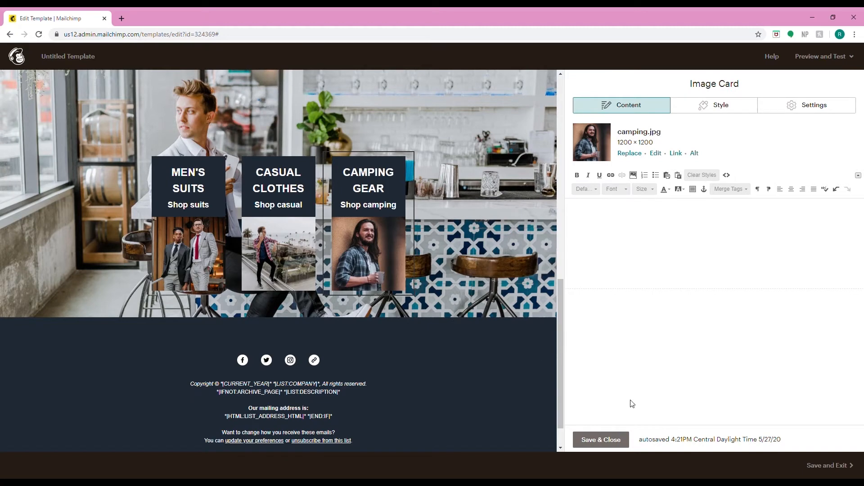
pyautogui.click(608, 440)
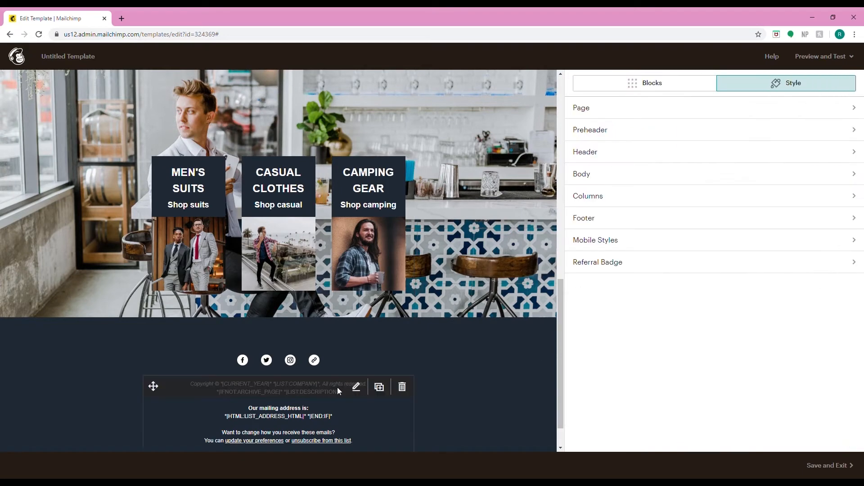
# - Add a YouTube service to the social follow block and move it above the Website entry
pyautogui.scroll(-1, 337, 387)
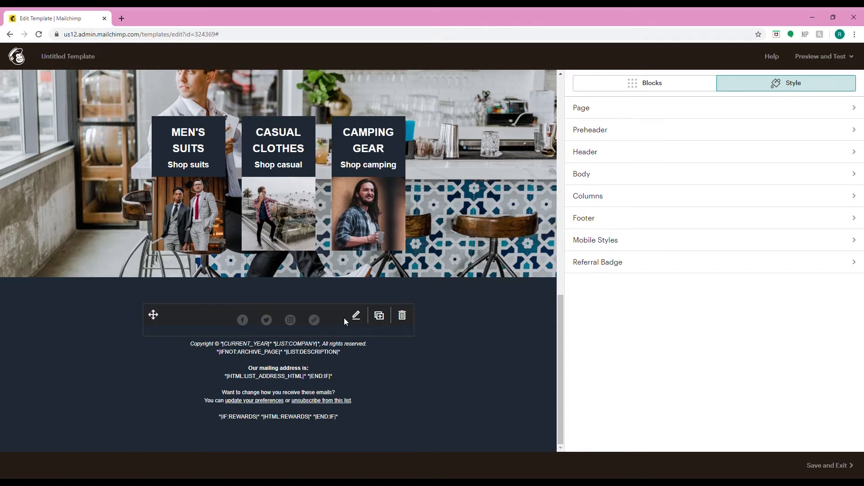
pyautogui.click(355, 315)
pyautogui.scroll(-4, 807, 194)
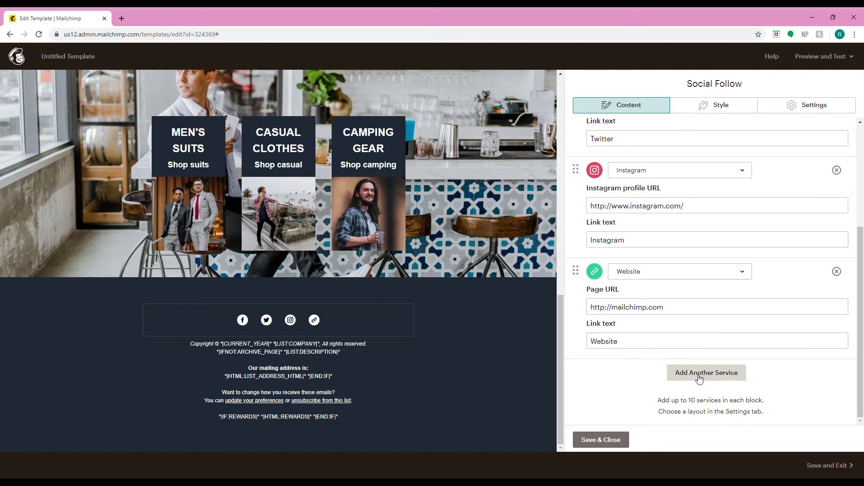
pyautogui.click(701, 379)
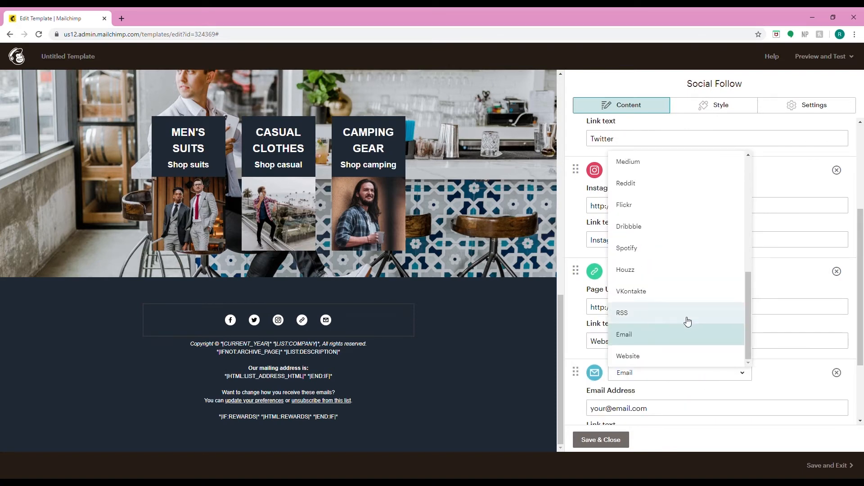
pyautogui.scroll(6, 687, 321)
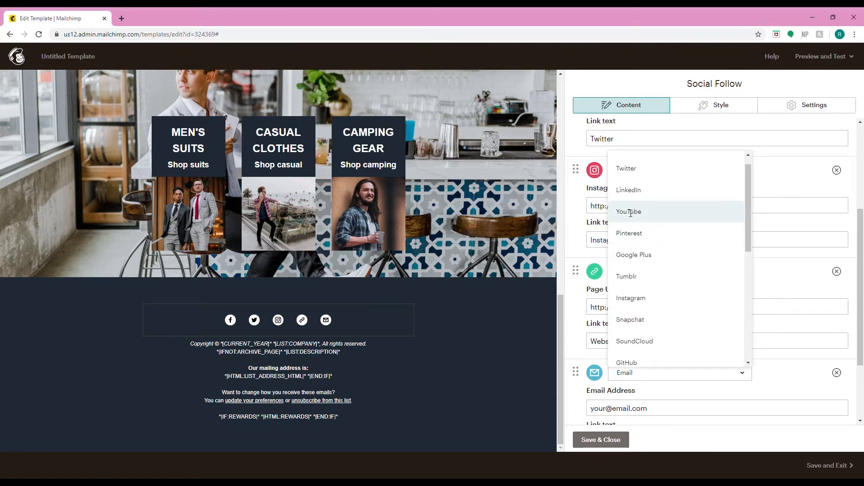
pyautogui.click(630, 211)
pyautogui.moveTo(579, 374); pyautogui.dragTo(573, 269)
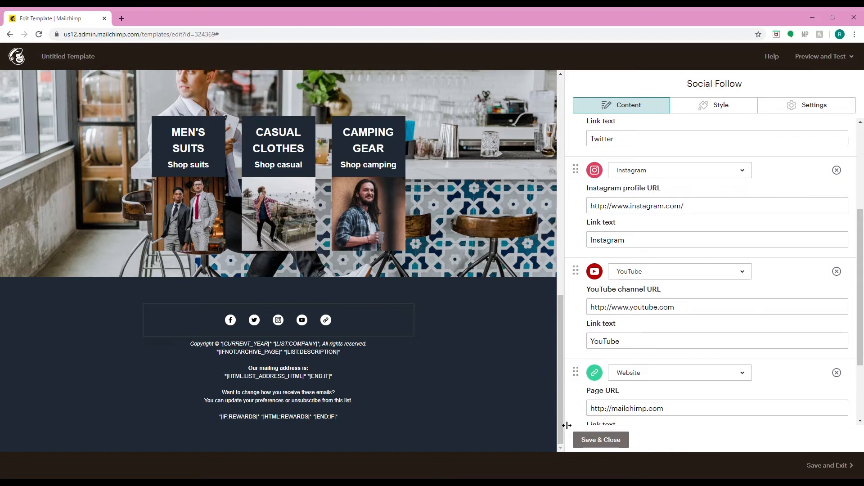
# - Append menswear to the Facebook, Twitter, Instagram and YouTube profile URLs
pyautogui.scroll(4, 662, 310)
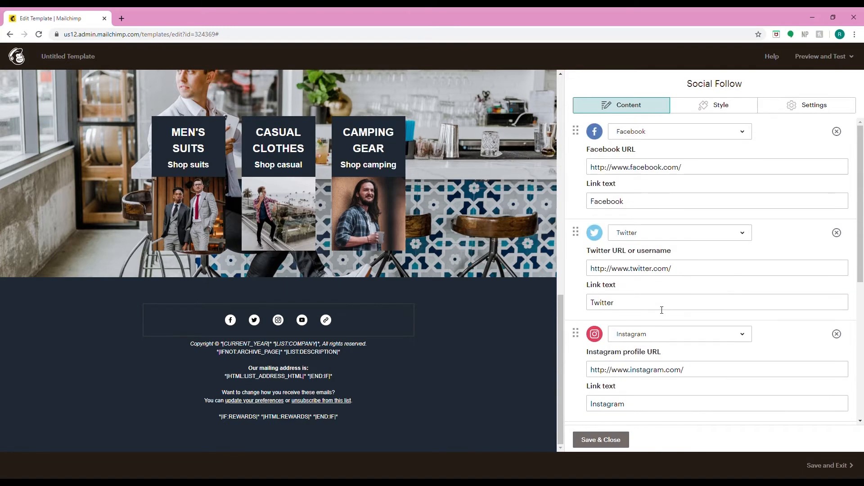
pyautogui.click(703, 172)
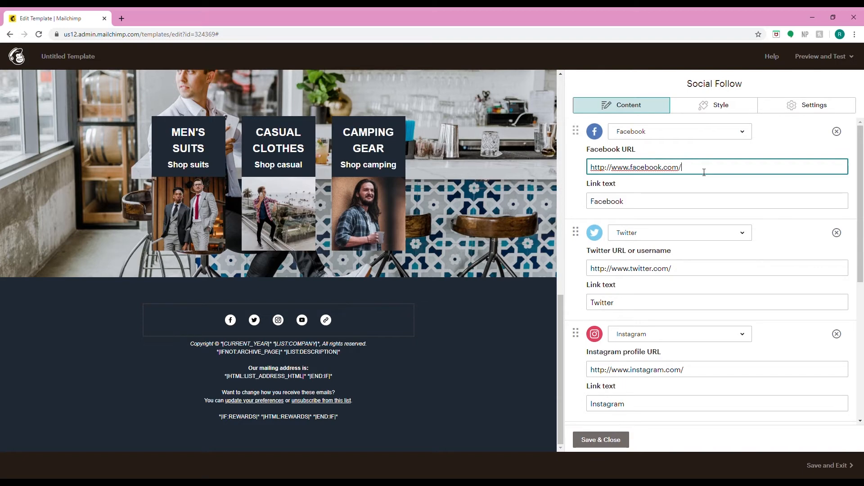
pyautogui.write('menswear')
pyautogui.click(681, 270)
pyautogui.write('menswear')
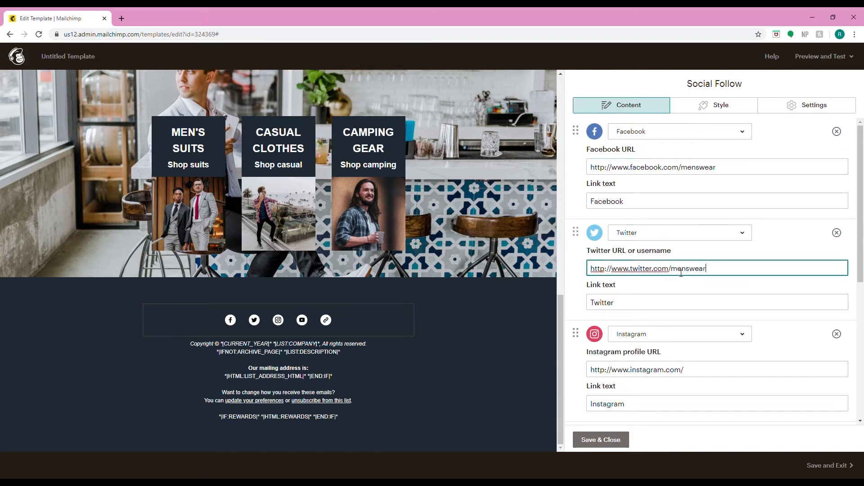
pyautogui.scroll(-2, 681, 272)
pyautogui.click(681, 273)
pyautogui.write('menswear')
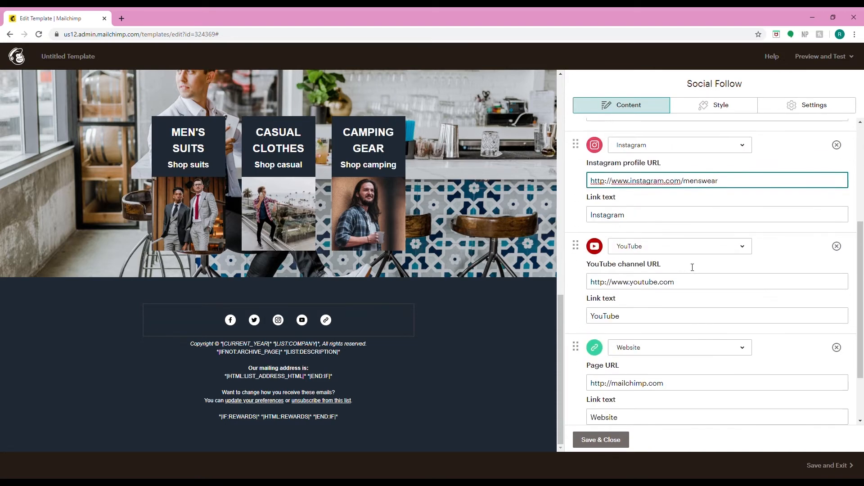
pyautogui.scroll(-2, 691, 270)
pyautogui.click(691, 282)
pyautogui.write('/menswear')
pyautogui.scroll(-2, 688, 288)
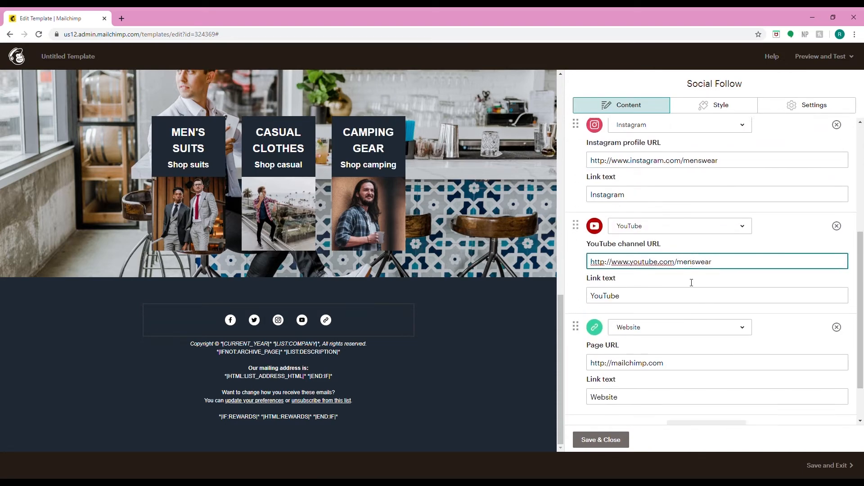
pyautogui.click(676, 307)
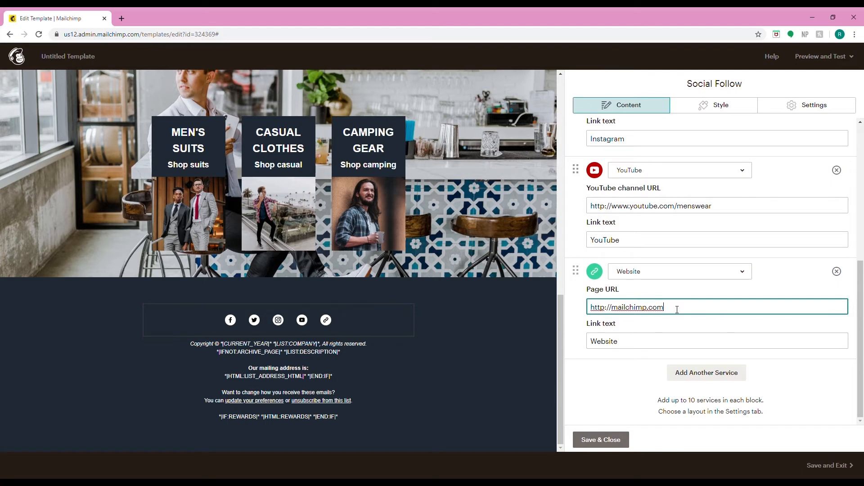
pyautogui.moveTo(677, 309); pyautogui.dragTo(616, 314)
pyautogui.write('www.mensea')
pyautogui.press('BackSpace')
pyautogui.write('wear.com')
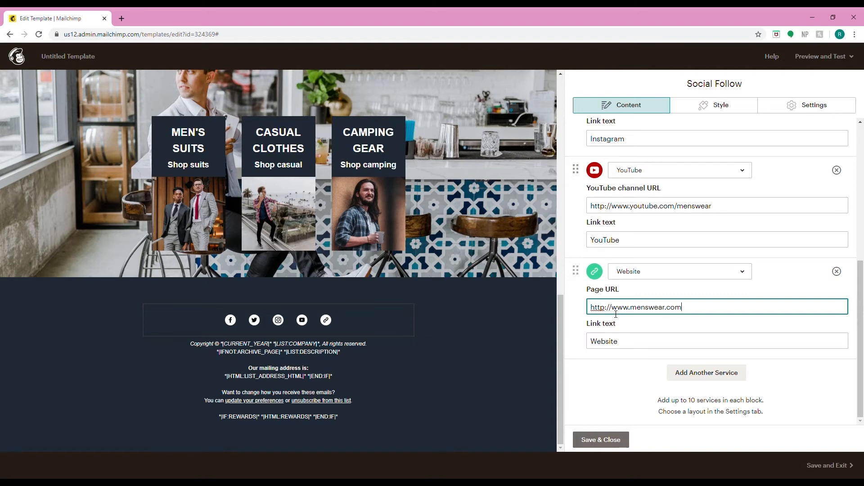
pyautogui.click(587, 439)
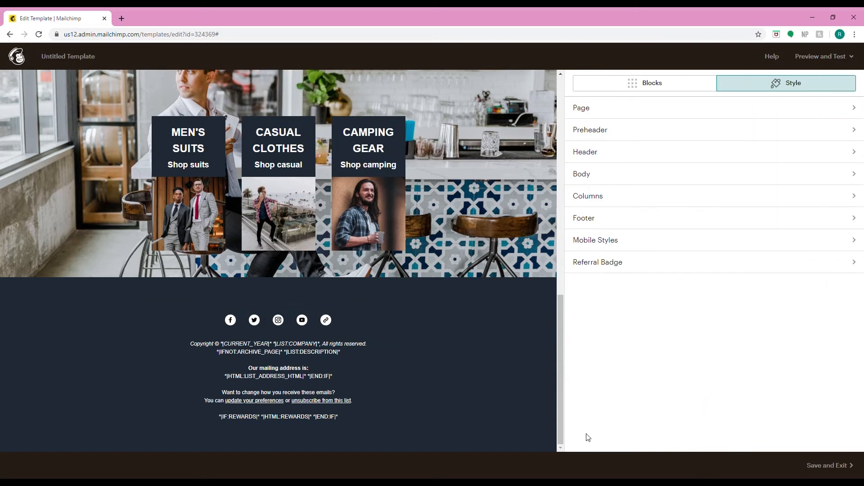
# - Replace the footer text with pasted MENSWEAR copyright, list name and mailing address details, then save
pyautogui.moveTo(335, 366)
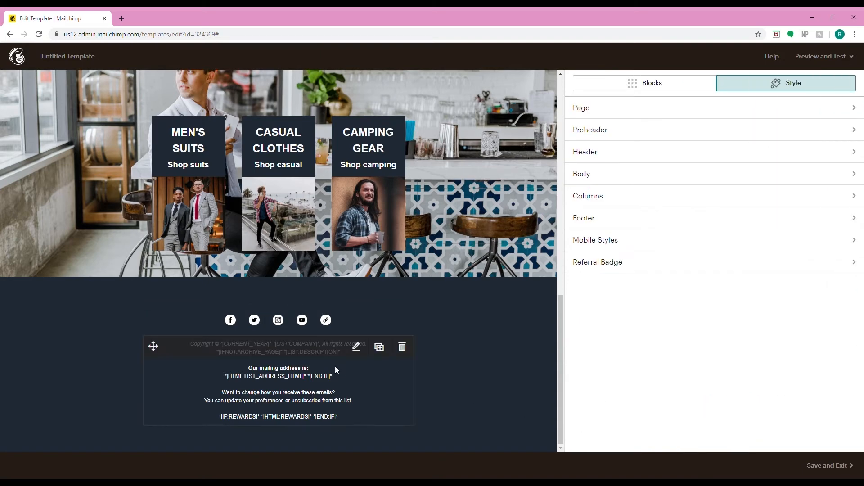
pyautogui.click(356, 349)
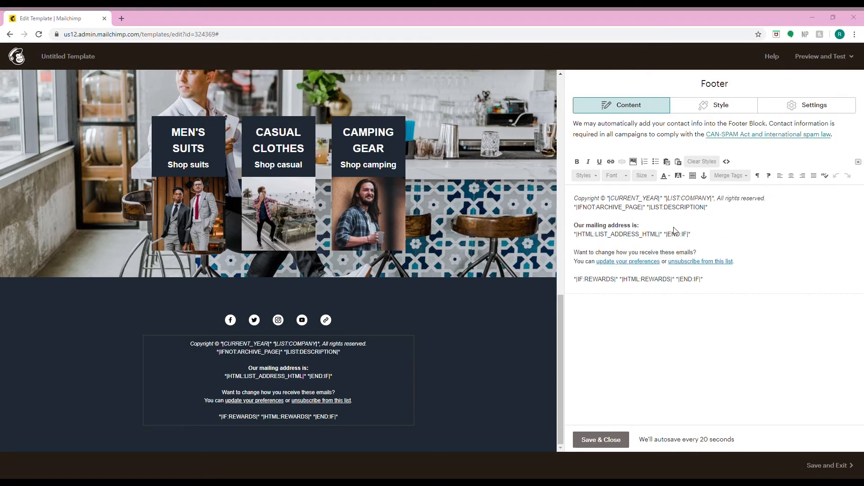
pyautogui.hotkey('ctrl', 'a')
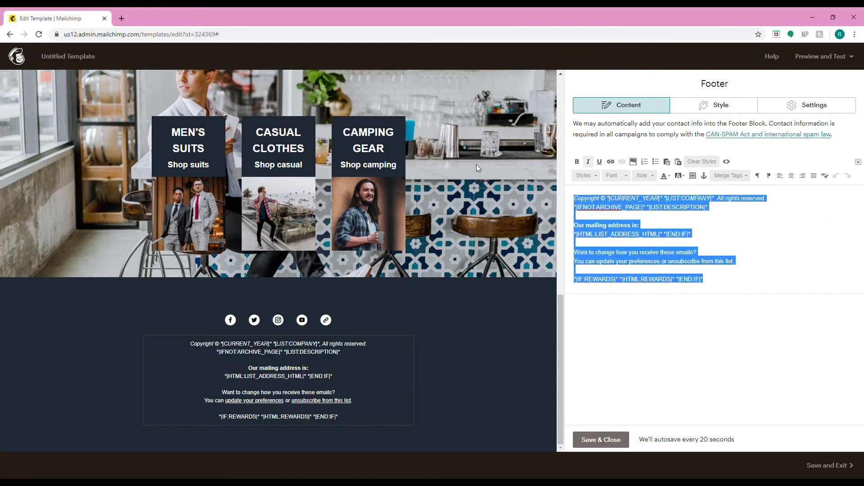
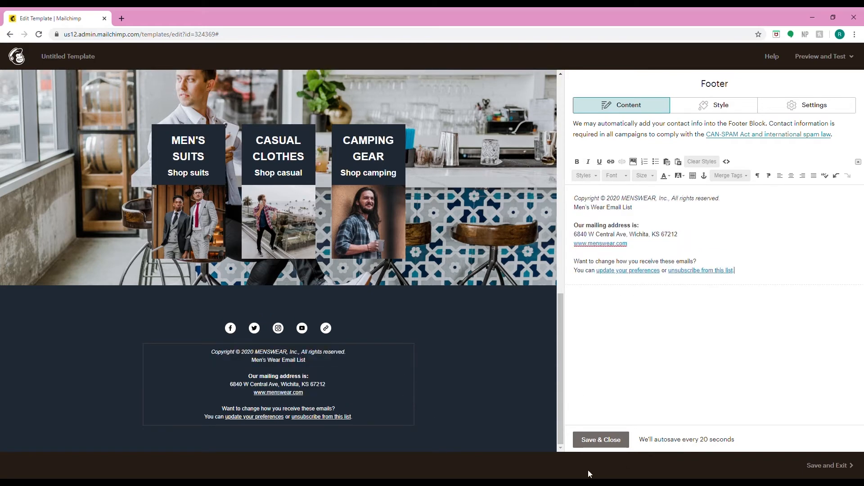
pyautogui.click(591, 443)
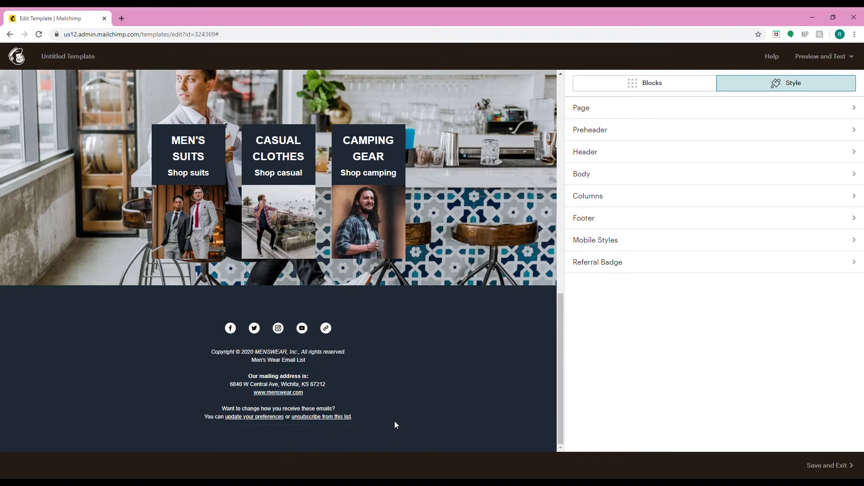
pyautogui.scroll(12, 457, 377)
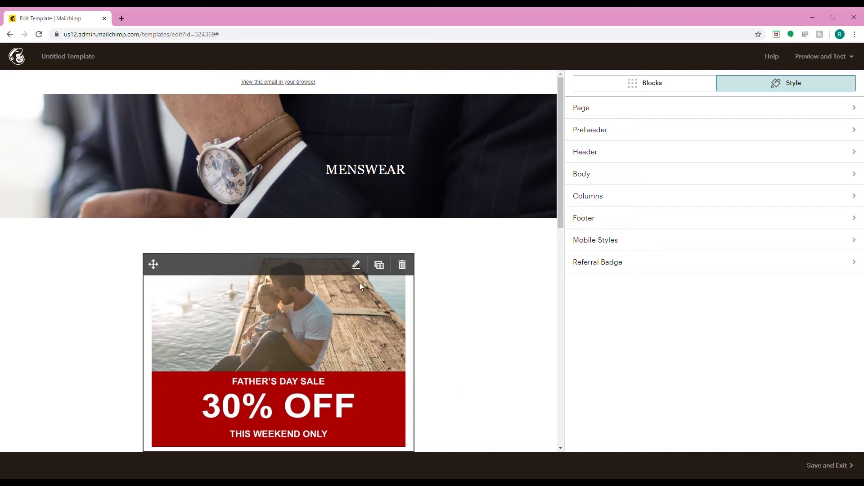
pyautogui.click(357, 266)
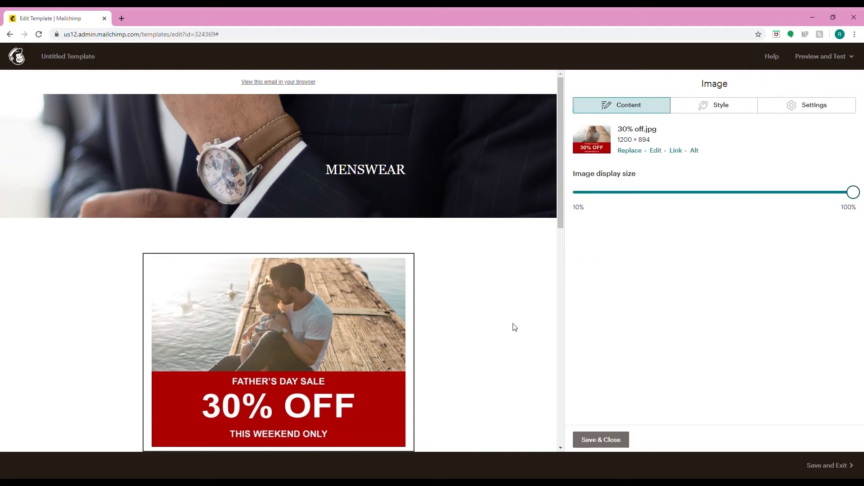
pyautogui.scroll(-2, 372, 314)
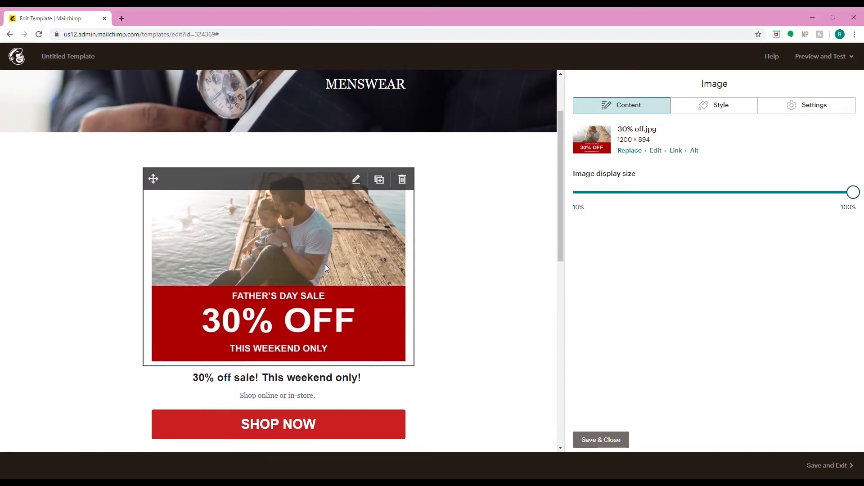
pyautogui.scroll(2, 471, 258)
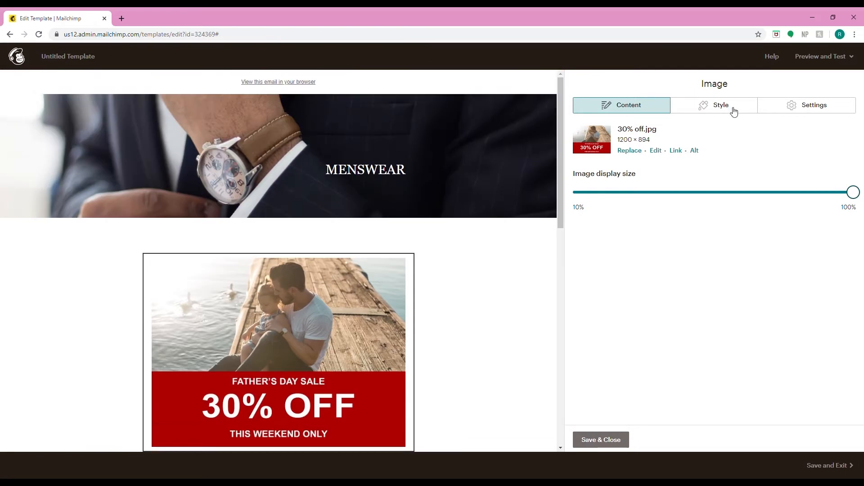
pyautogui.click(593, 436)
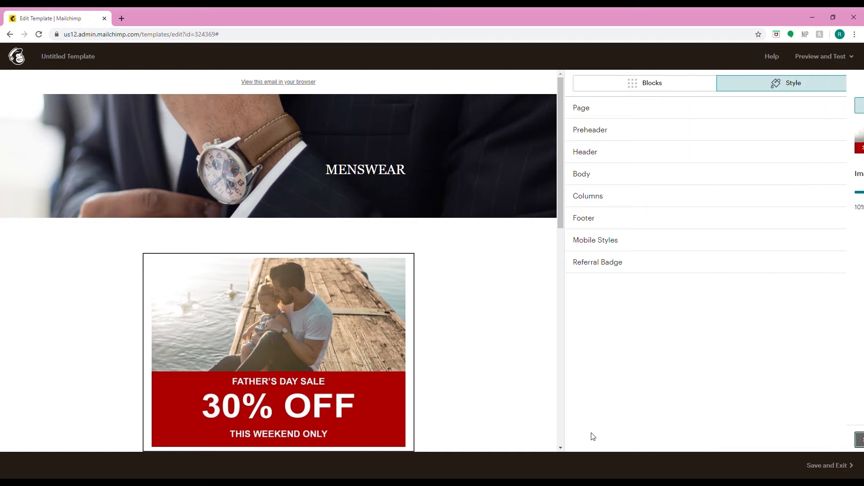
pyautogui.click(647, 131)
pyautogui.click(578, 85)
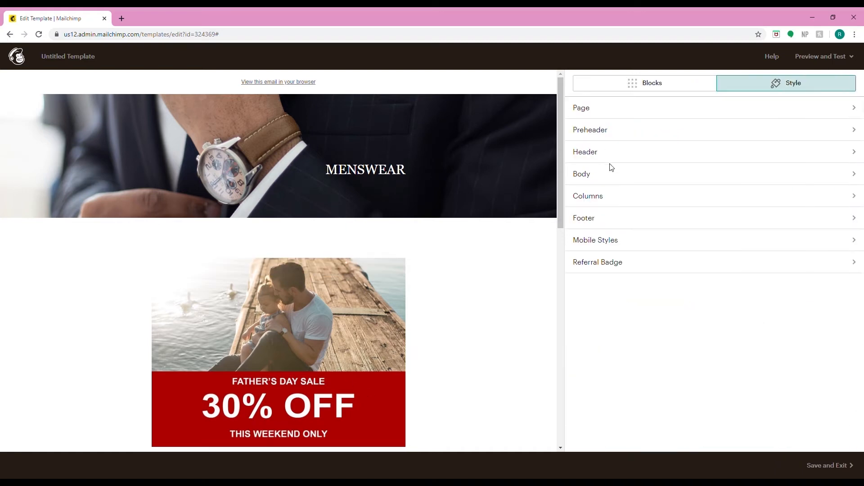
pyautogui.click(598, 152)
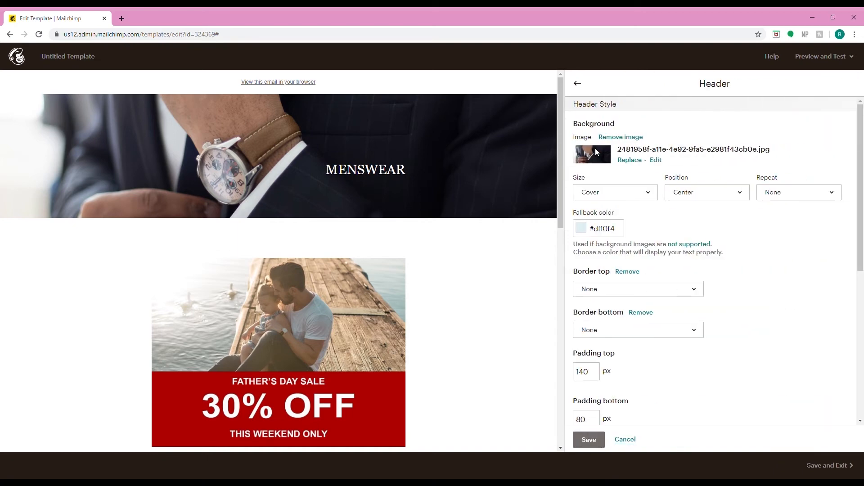
pyautogui.click(578, 84)
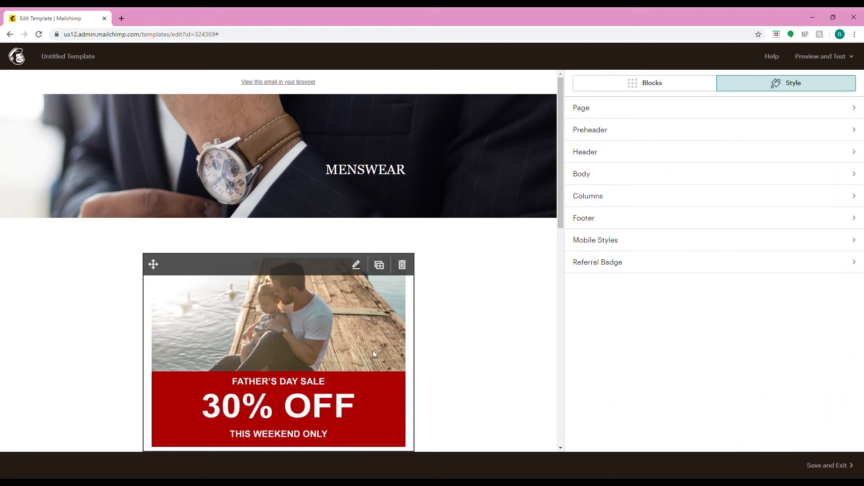
pyautogui.click(364, 276)
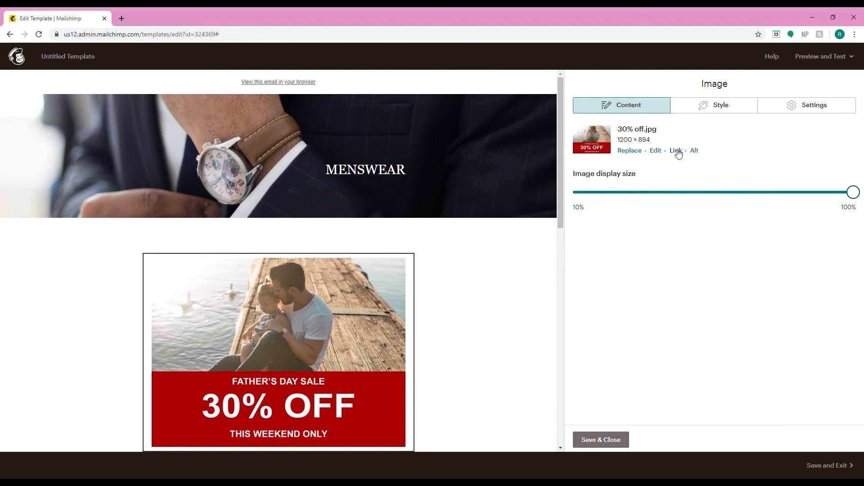
pyautogui.click(676, 151)
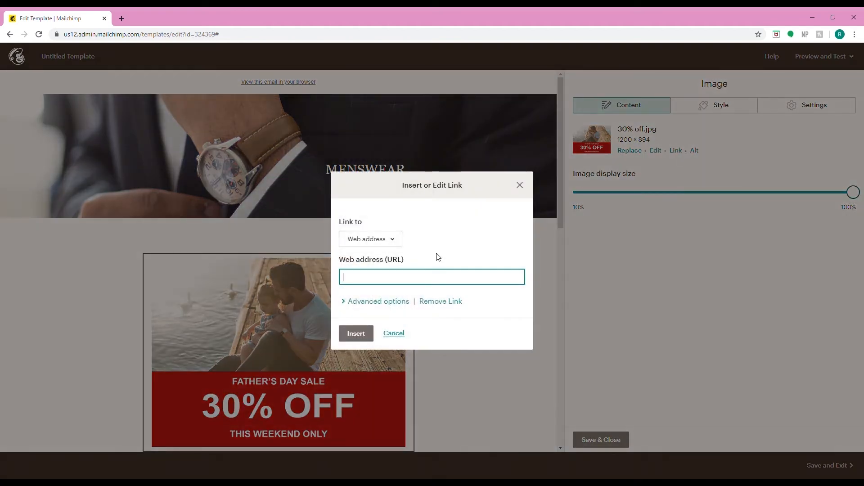
pyautogui.write('www.menswear.com')
pyautogui.click(374, 301)
# - Give the sale image link the title attribute MENSWEAR, insert the link and save the image block
pyautogui.scroll(-1, 374, 307)
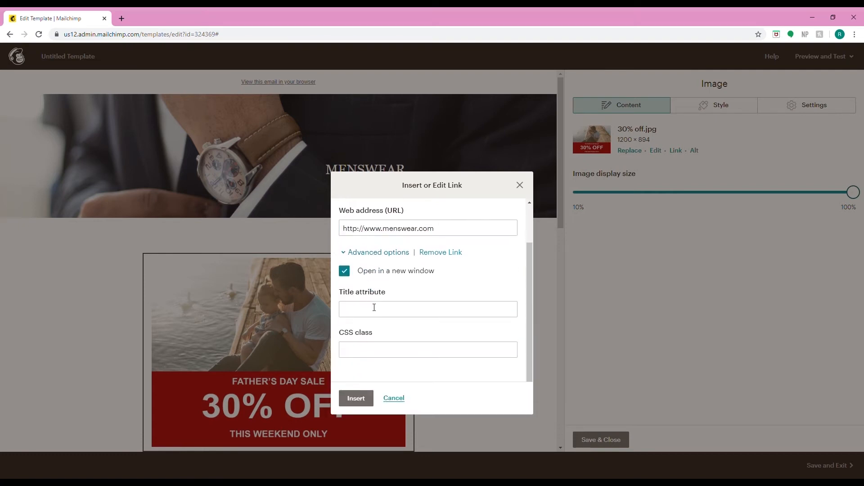
pyautogui.click(366, 312)
pyautogui.write('Mens')
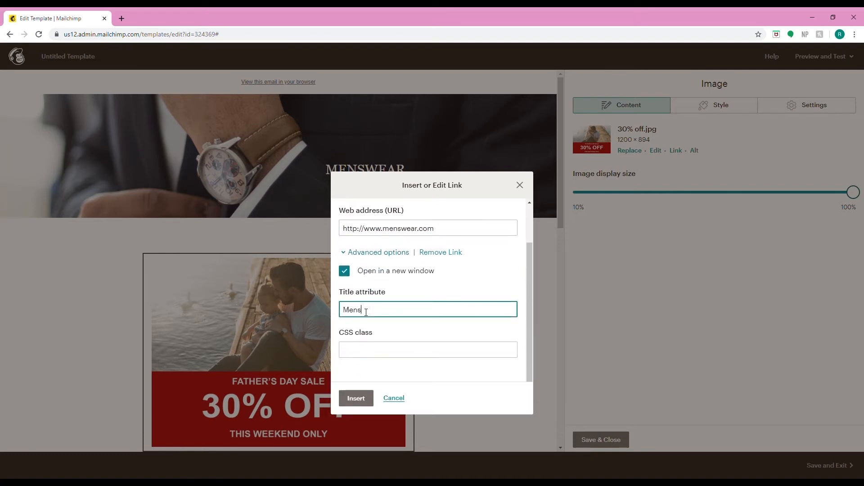
pyautogui.press('BackSpace')
pyautogui.press('BackSpace')
pyautogui.press('BackSpace')
pyautogui.write('ENSWEAR')
pyautogui.click(350, 405)
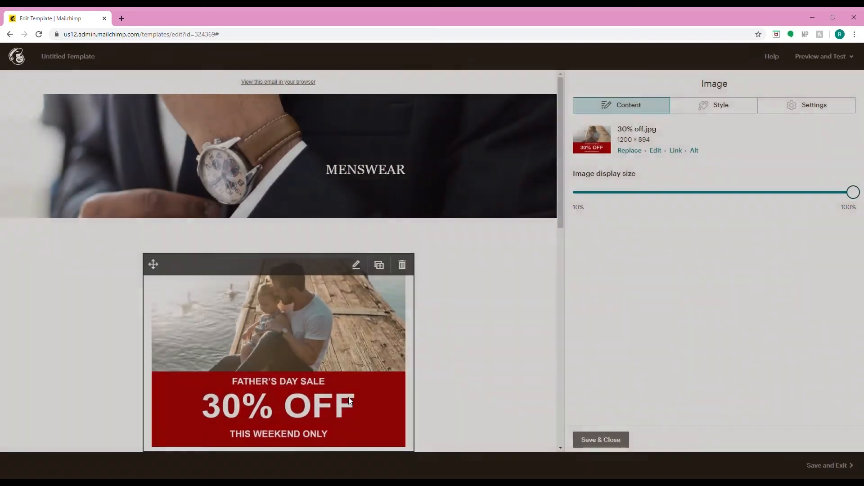
pyautogui.scroll(-1, 490, 399)
pyautogui.click(613, 441)
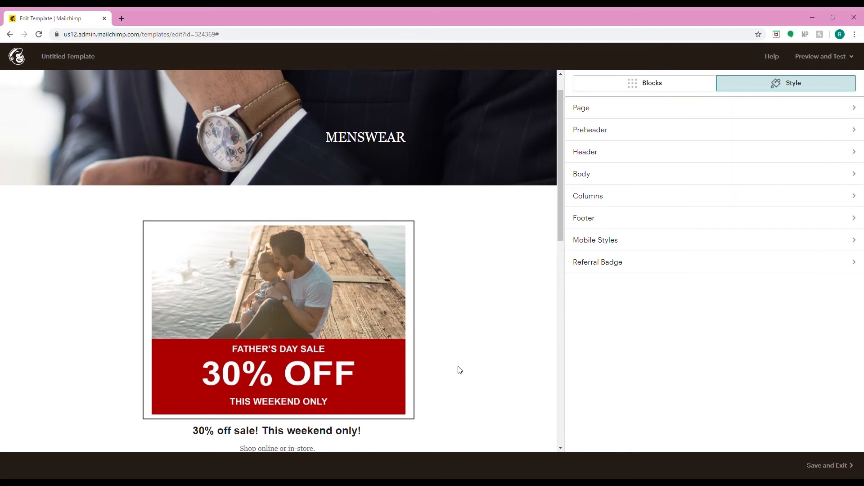
pyautogui.scroll(-3, 459, 368)
pyautogui.click(357, 325)
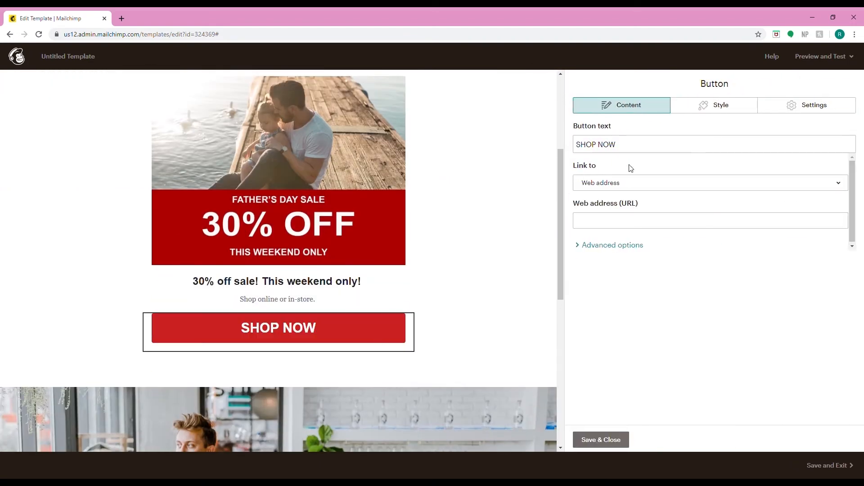
pyautogui.click(609, 221)
pyautogui.click(595, 190)
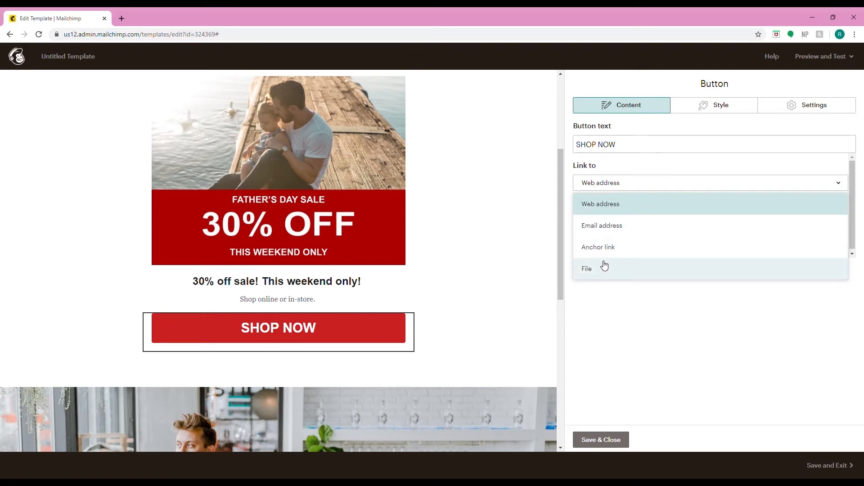
pyautogui.click(599, 206)
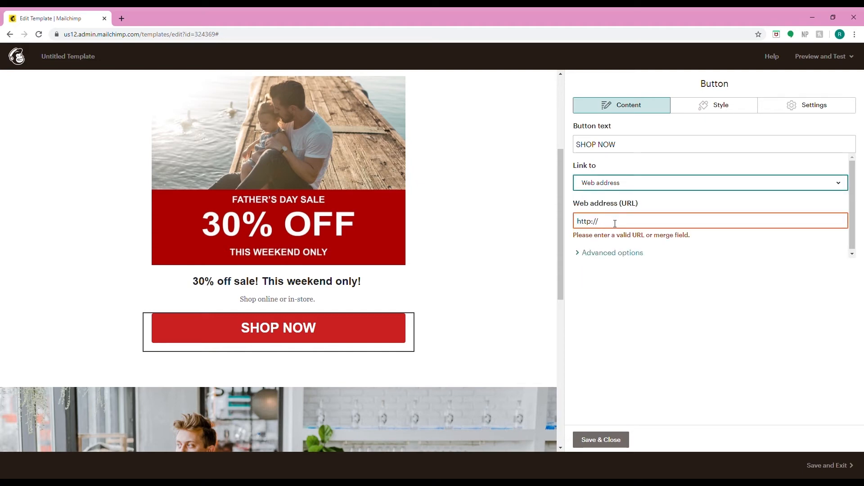
pyautogui.write('w')
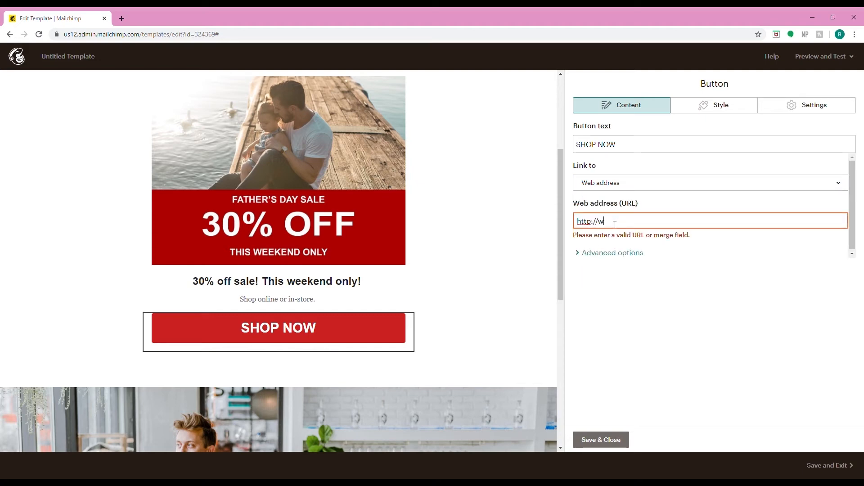
pyautogui.write('ww.menswear.com')
# - Set the SHOP NOW button link's title attribute to MENSWEAR and save the button
pyautogui.click(618, 255)
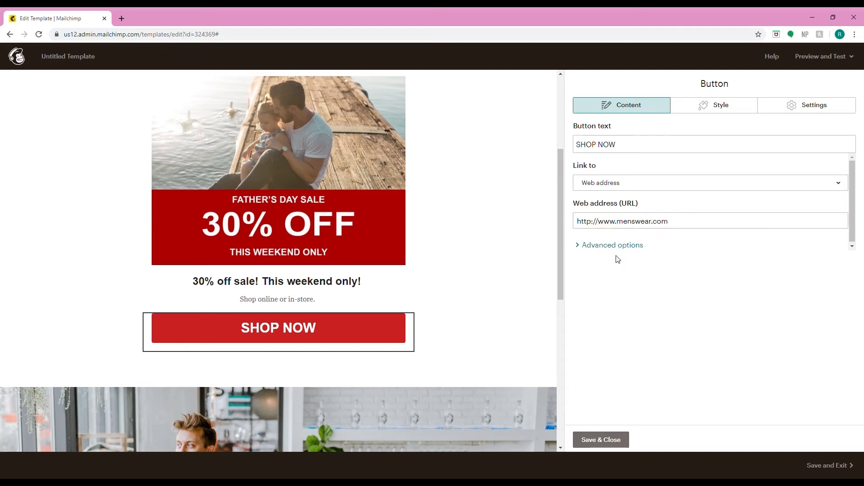
pyautogui.click(611, 245)
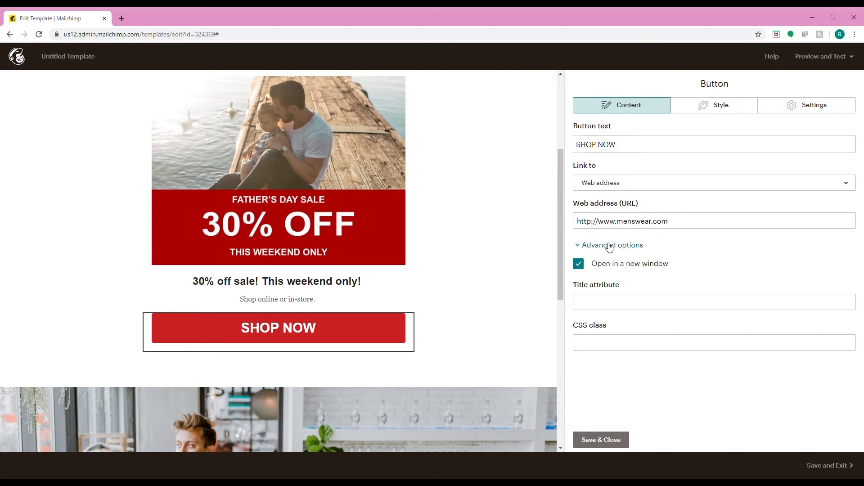
pyautogui.click(605, 305)
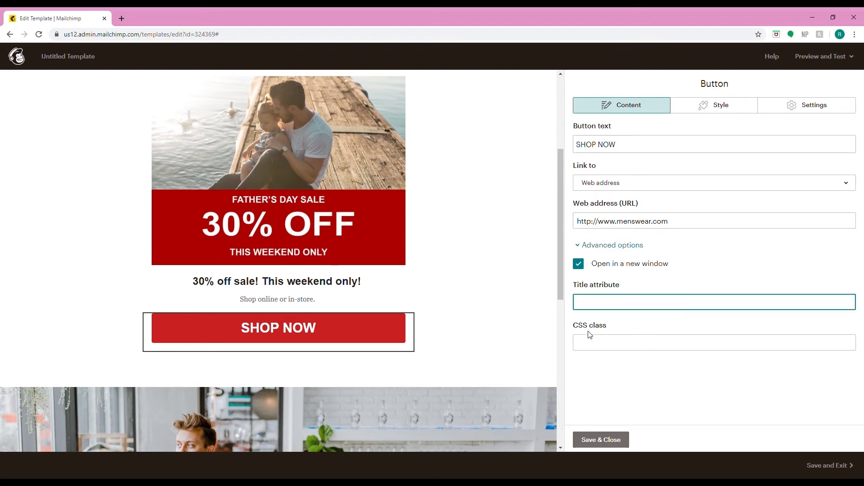
pyautogui.write('MENSWEAR')
pyautogui.click(601, 440)
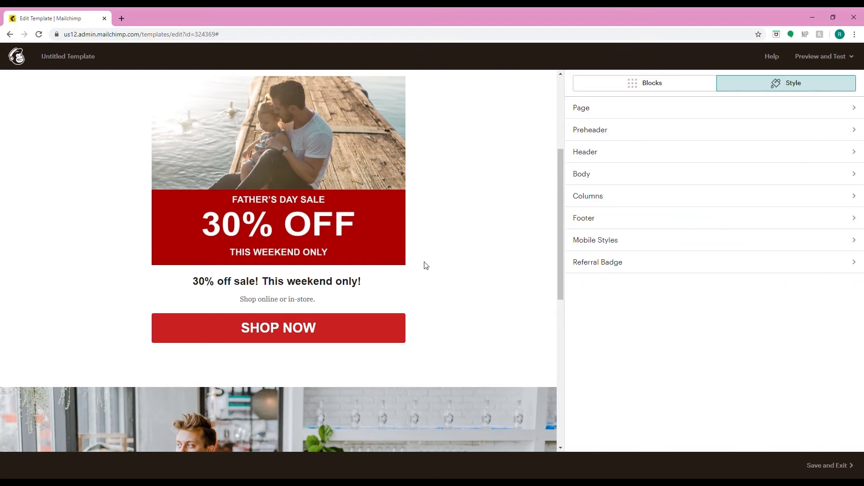
pyautogui.scroll(-7, 424, 264)
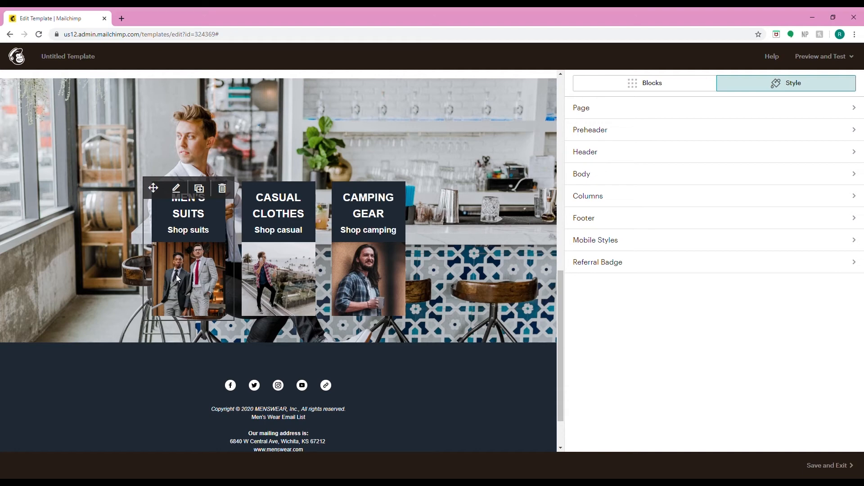
pyautogui.click(176, 188)
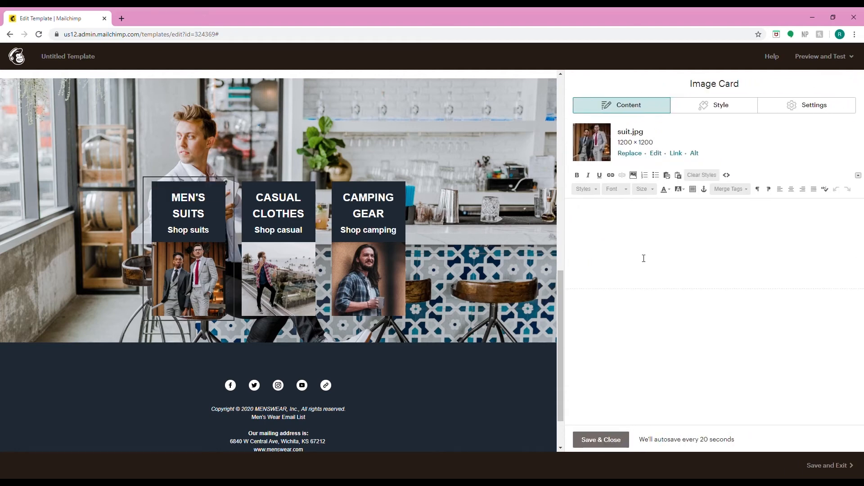
pyautogui.click(676, 154)
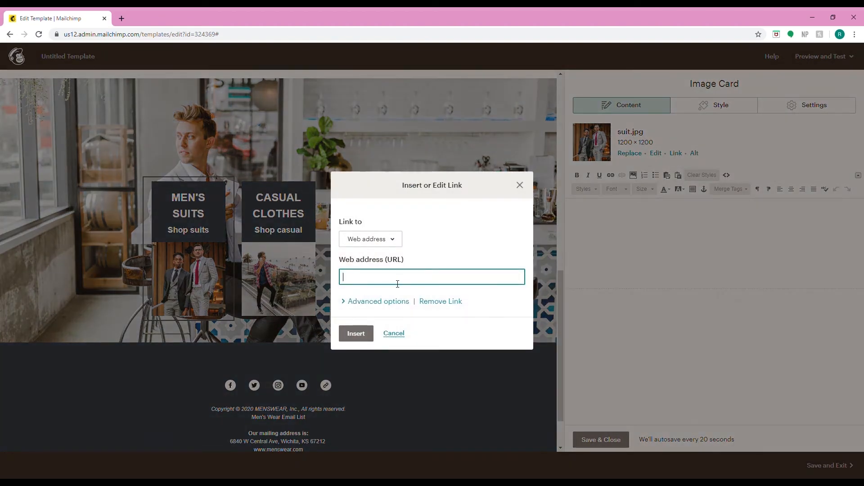
pyautogui.write('www.menswear.com/suits')
pyautogui.click(368, 302)
pyautogui.click(374, 364)
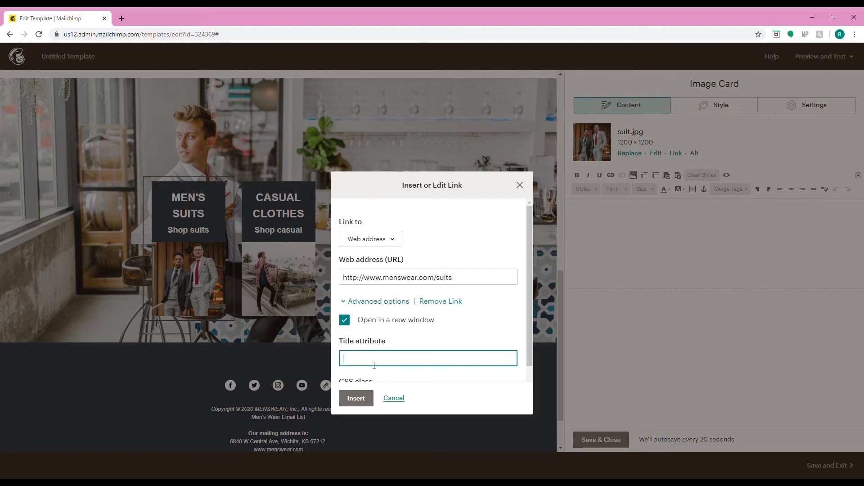
pyautogui.write('SUITS')
pyautogui.click(353, 403)
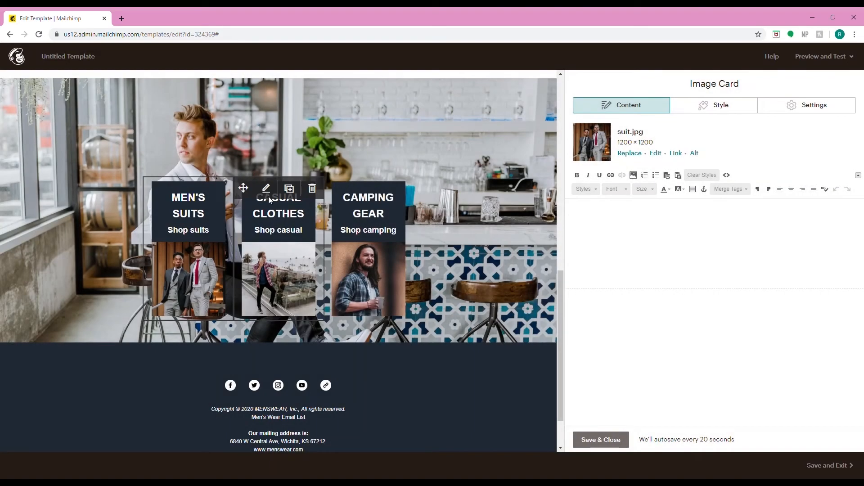
pyautogui.click(269, 190)
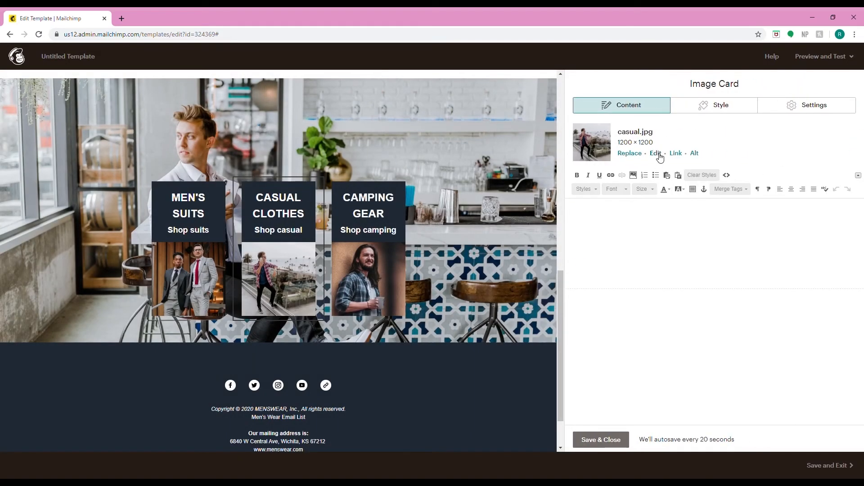
pyautogui.click(676, 154)
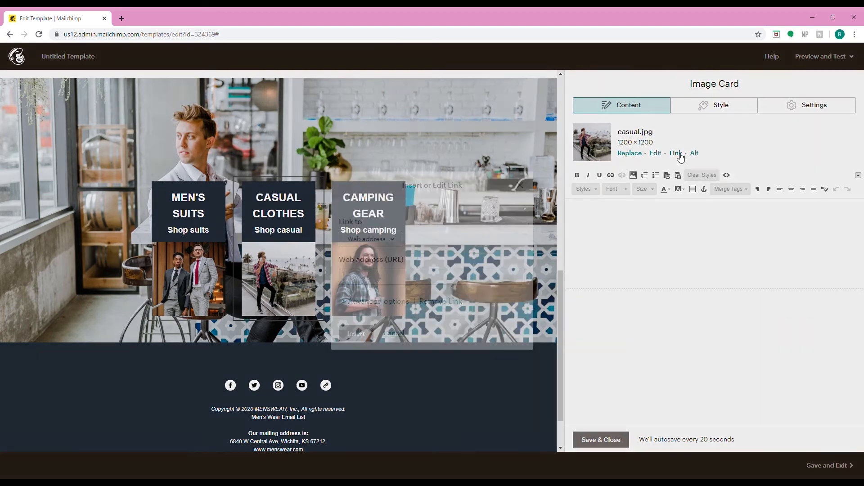
pyautogui.write('www.menswear.')
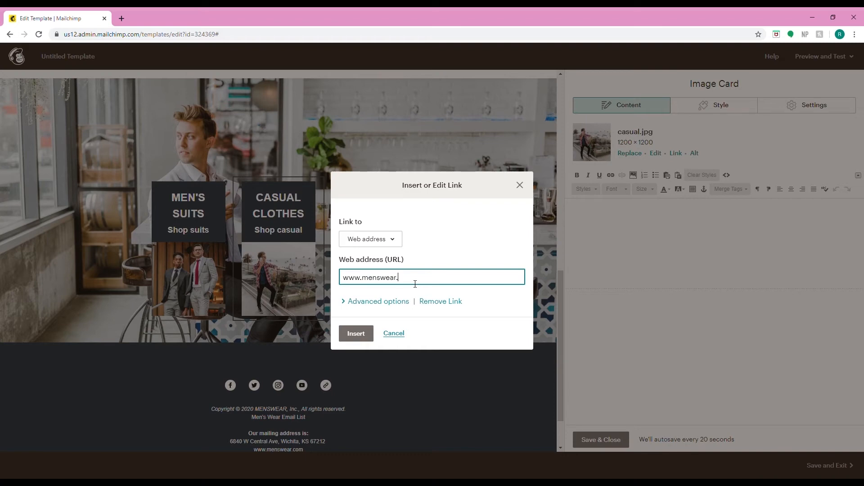
pyautogui.write('com/casual')
pyautogui.click(377, 302)
pyautogui.click(383, 359)
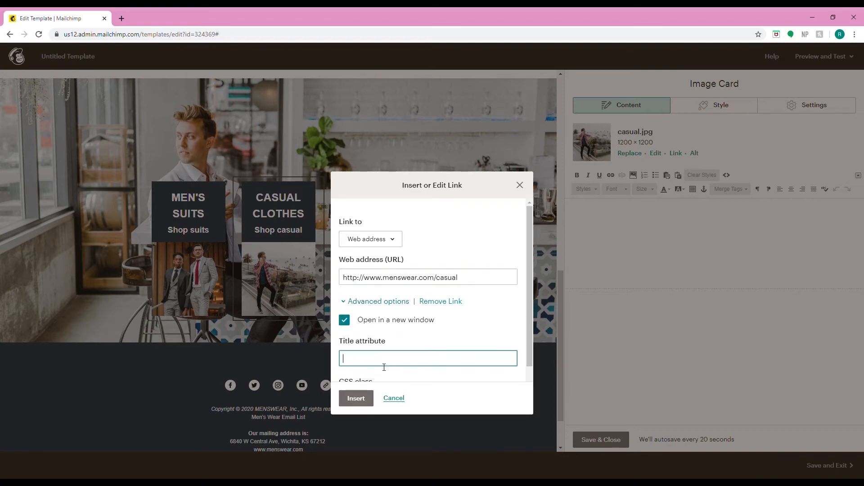
pyautogui.write('CASUAL')
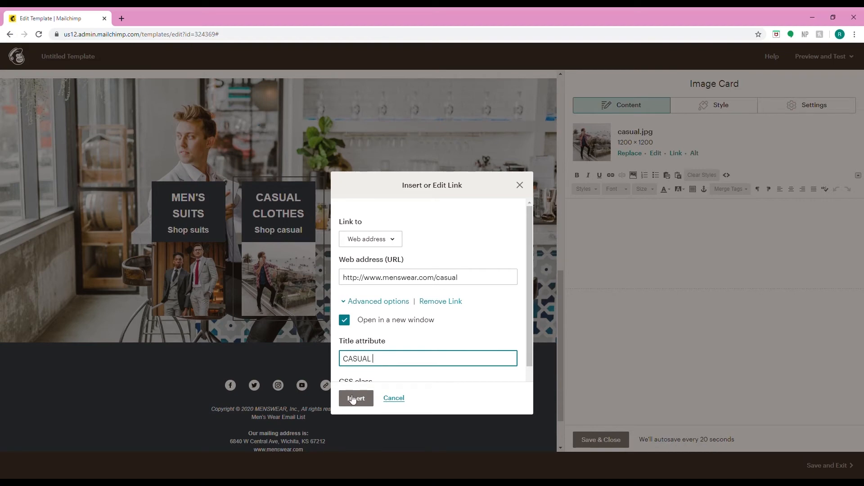
pyautogui.click(356, 398)
pyautogui.click(356, 189)
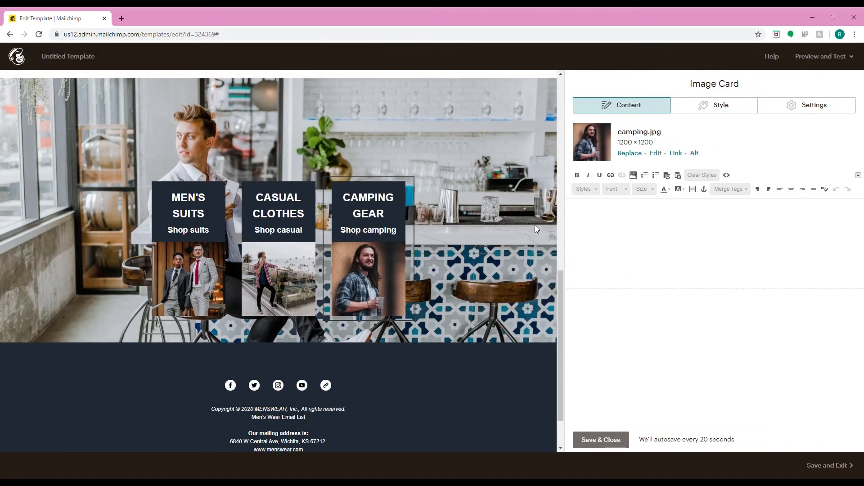
pyautogui.click(676, 153)
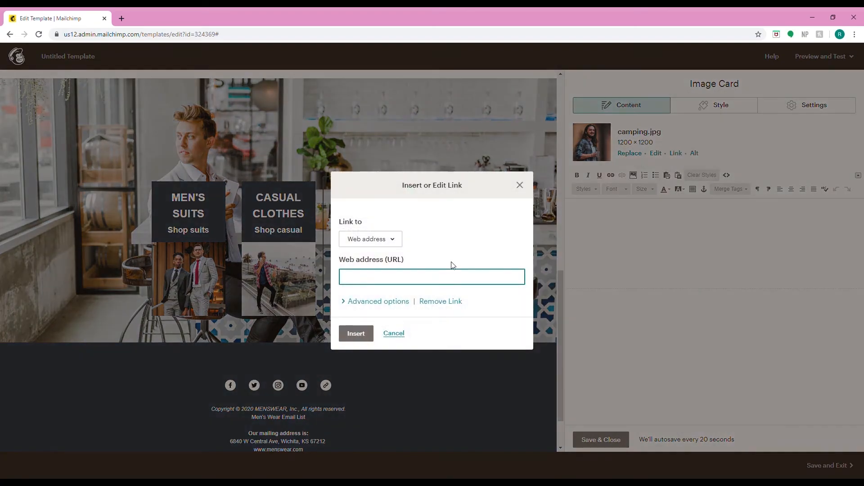
pyautogui.write('www.menswear.com')
pyautogui.click(388, 302)
pyautogui.click(365, 360)
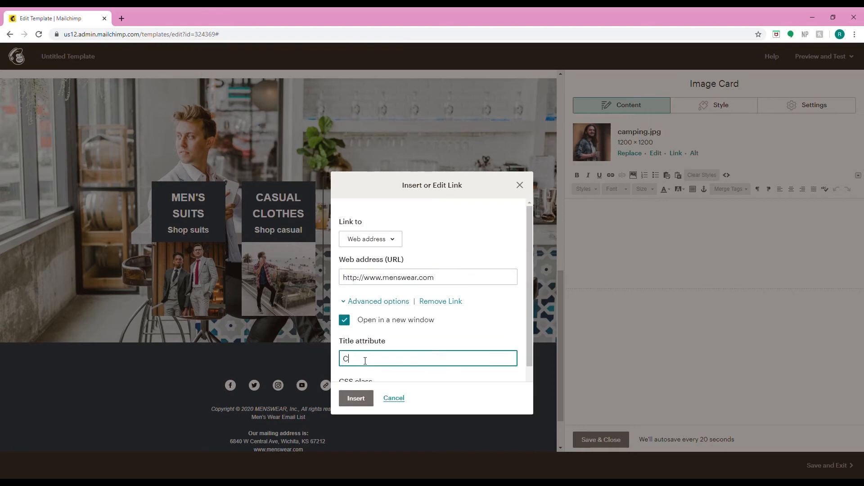
pyautogui.write('CAMPING')
pyautogui.click(356, 398)
pyautogui.click(599, 440)
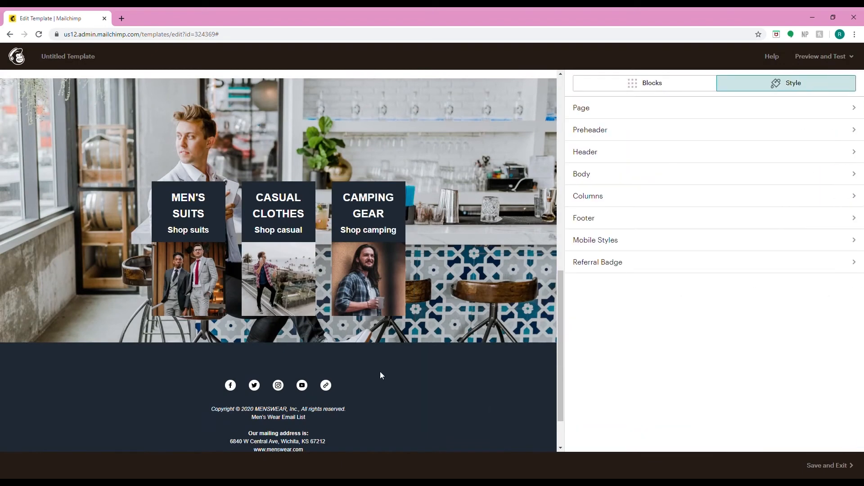
# - Preview the finished email template in desktop preview mode, scrolling through all its sections
pyautogui.scroll(-1, 313, 345)
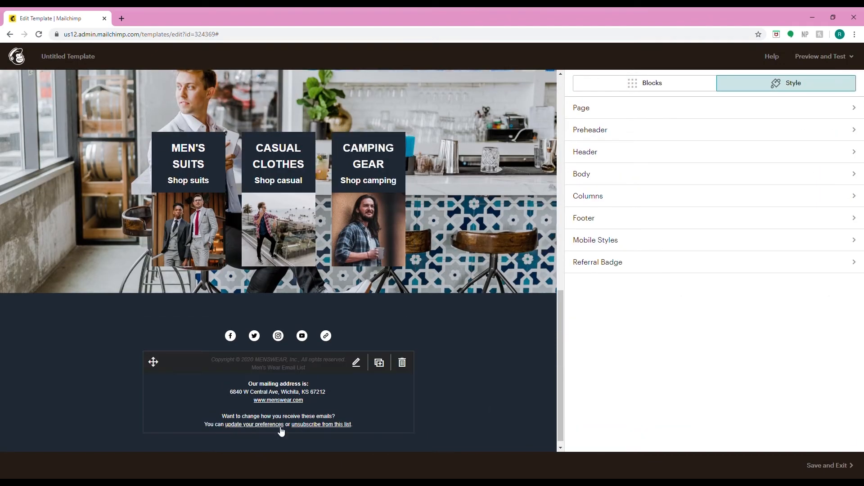
pyautogui.scroll(15, 281, 431)
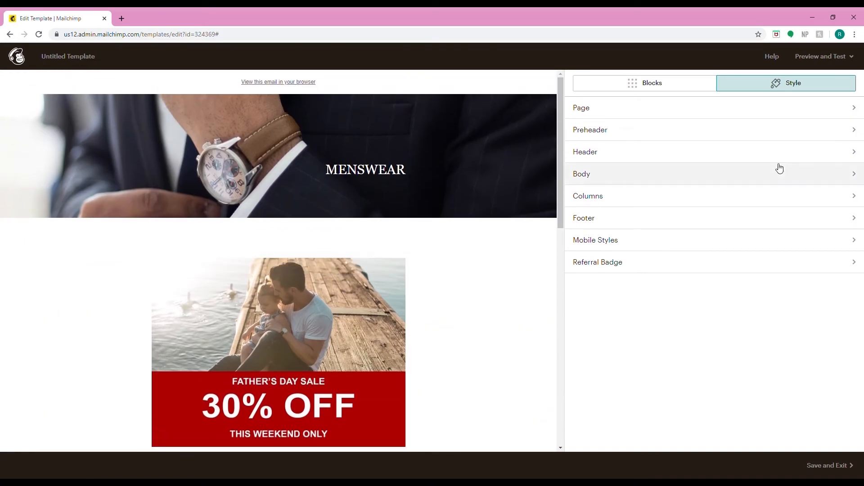
pyautogui.click(826, 56)
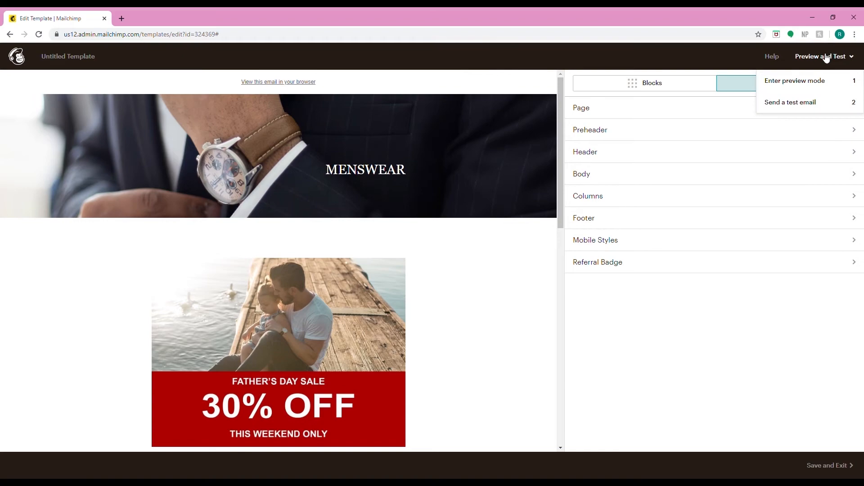
pyautogui.click(855, 81)
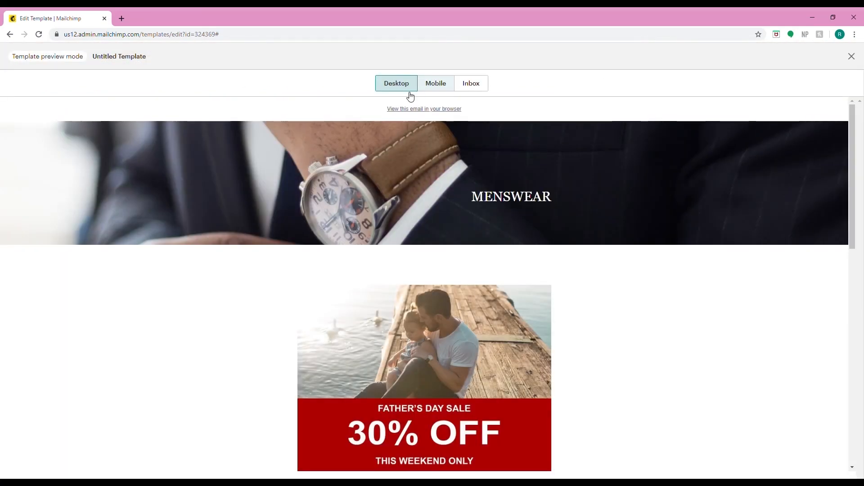
pyautogui.scroll(-2, 477, 212)
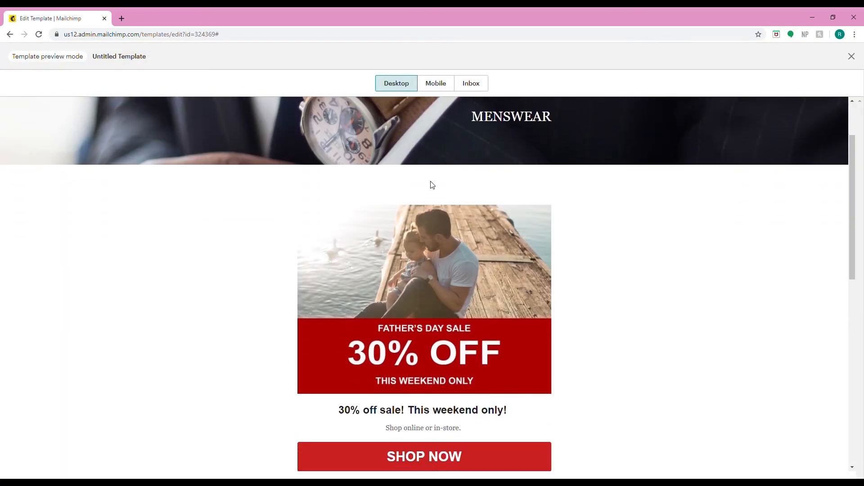
pyautogui.scroll(-10, 432, 185)
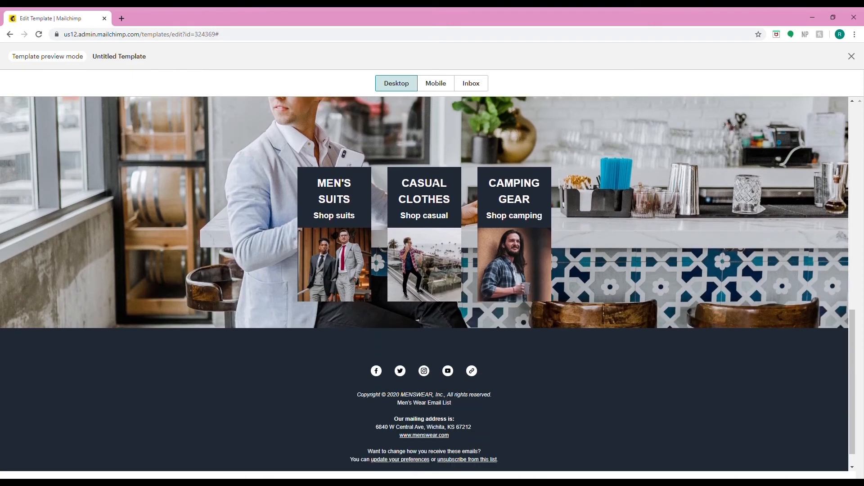
pyautogui.scroll(10, 434, 184)
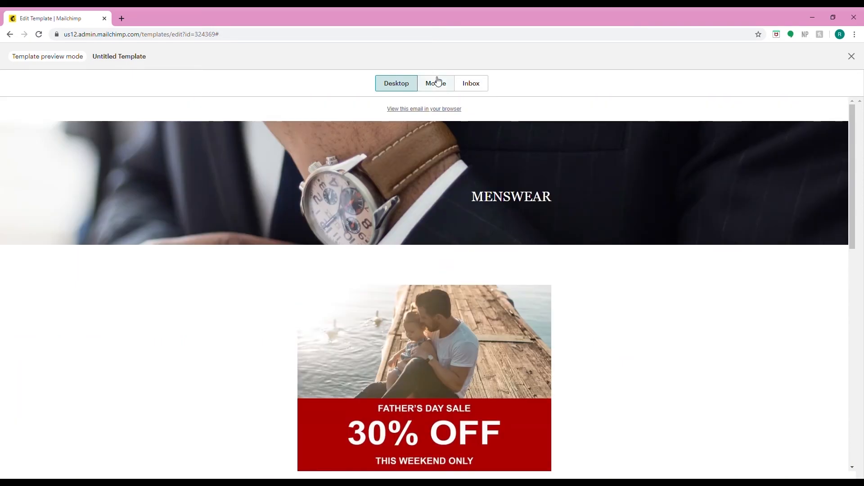
# - Review the template in mobile preview and exit preview mode
pyautogui.click(436, 82)
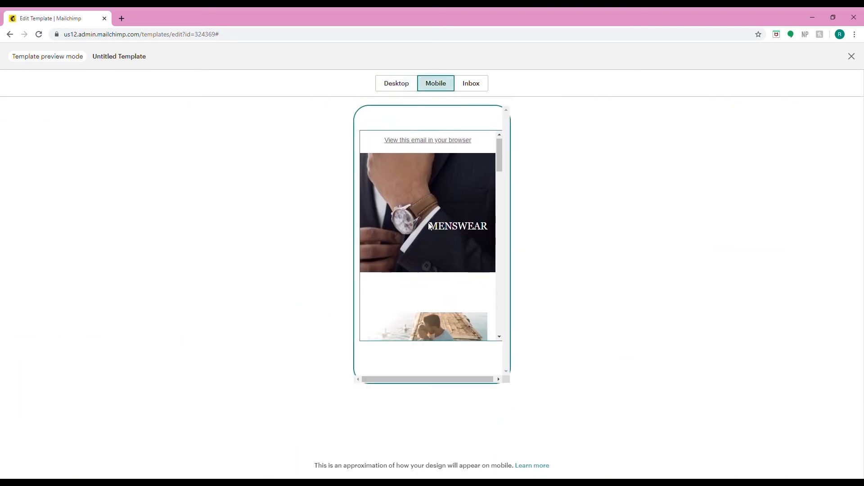
pyautogui.scroll(-5, 430, 227)
pyautogui.scroll(-3, 430, 227)
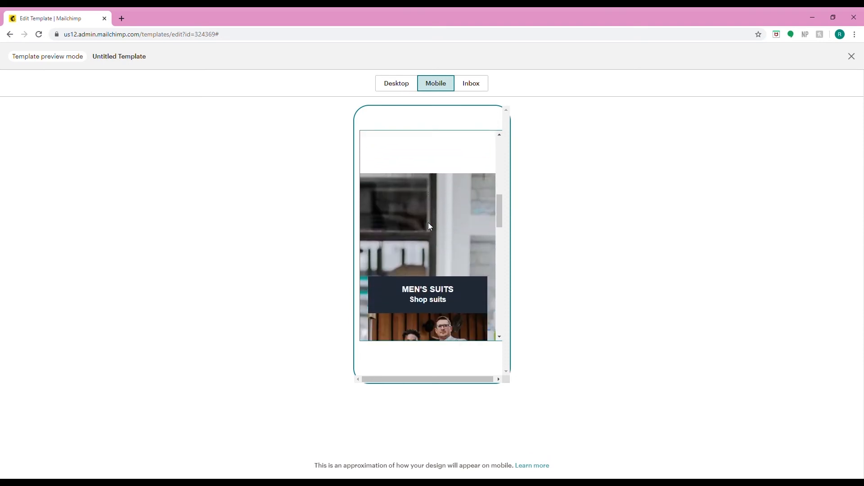
pyautogui.scroll(-4, 429, 226)
pyautogui.scroll(-4, 431, 227)
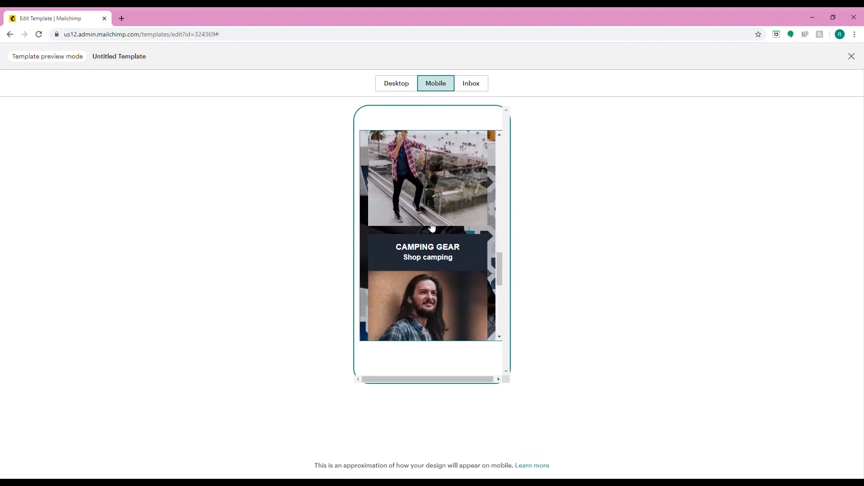
pyautogui.scroll(-5, 432, 228)
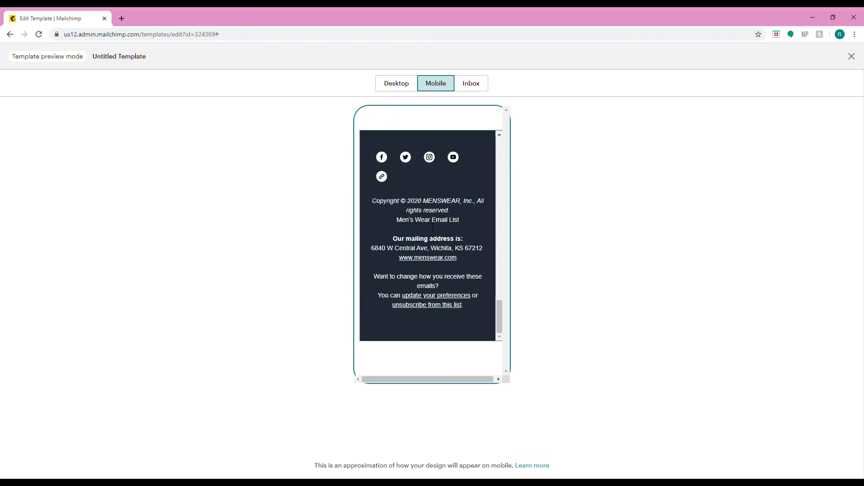
pyautogui.scroll(15, 432, 228)
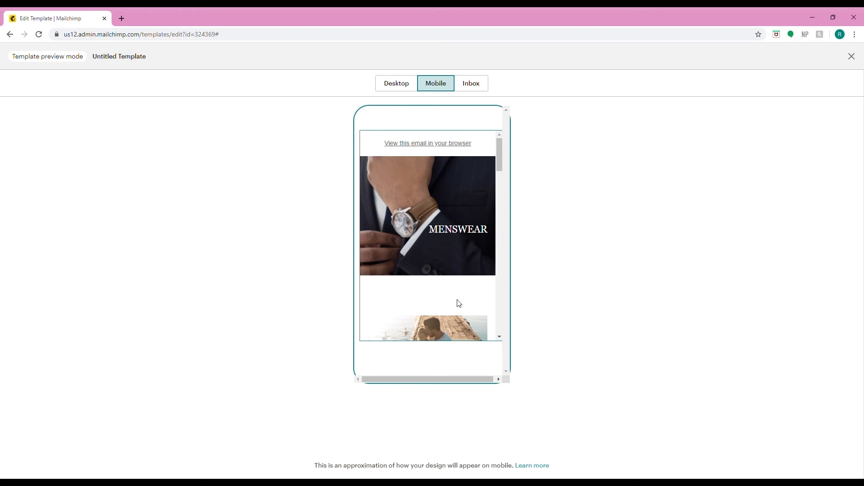
pyautogui.scroll(-6, 427, 284)
pyautogui.scroll(5, 428, 288)
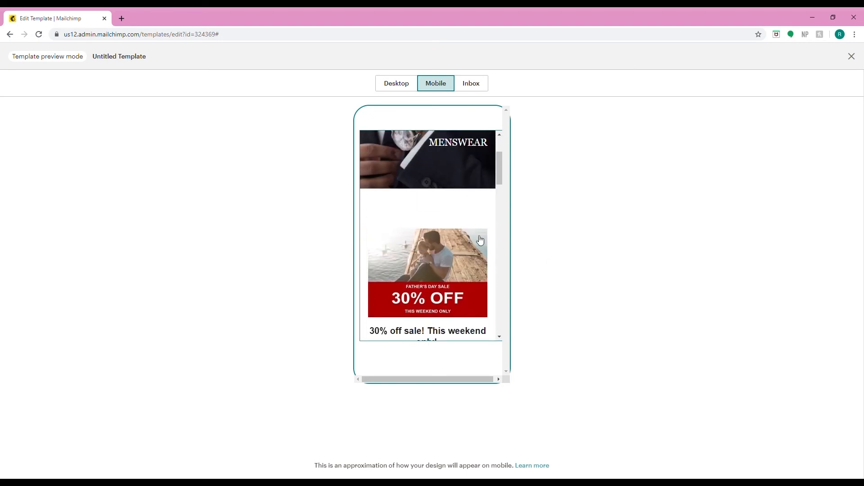
pyautogui.click(851, 57)
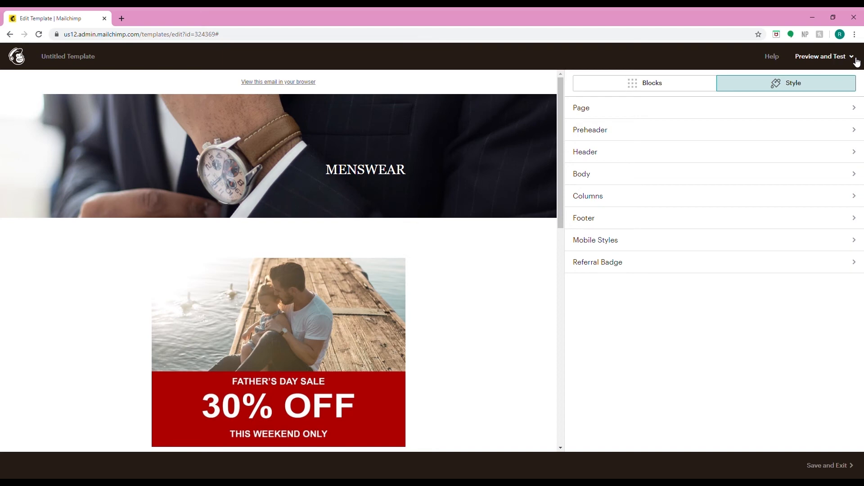
# - Save and exit the template, naming it MENSWEAR 30 SALE
pyautogui.click(856, 61)
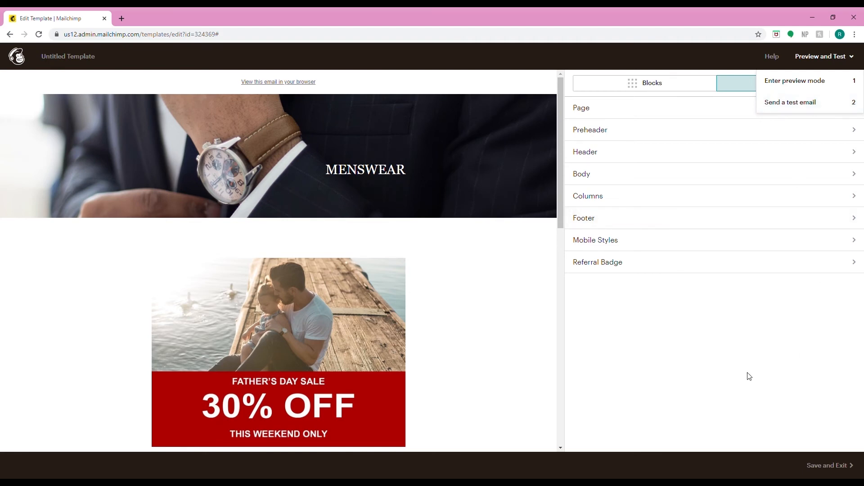
pyautogui.click(829, 471)
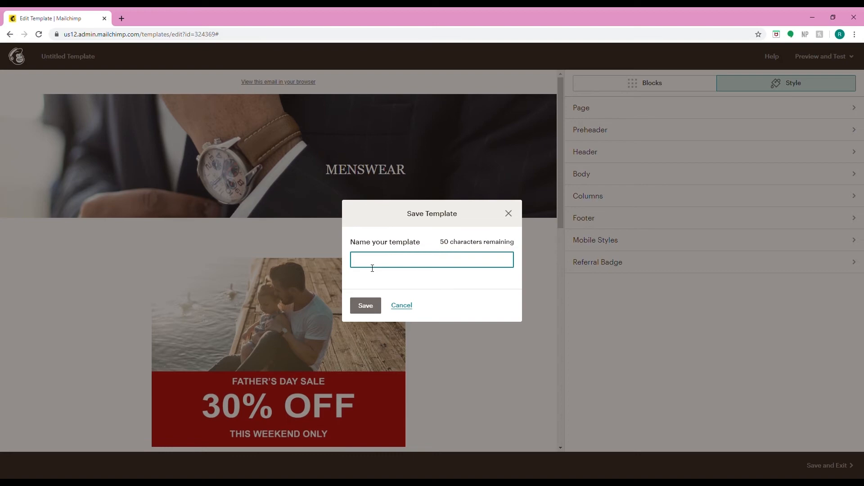
pyautogui.write('MENS')
pyautogui.write('WEAR ')
pyautogui.write('30')
pyautogui.write(' SA')
pyautogui.press('BackSpace')
pyautogui.write('SALE')
pyautogui.click(365, 306)
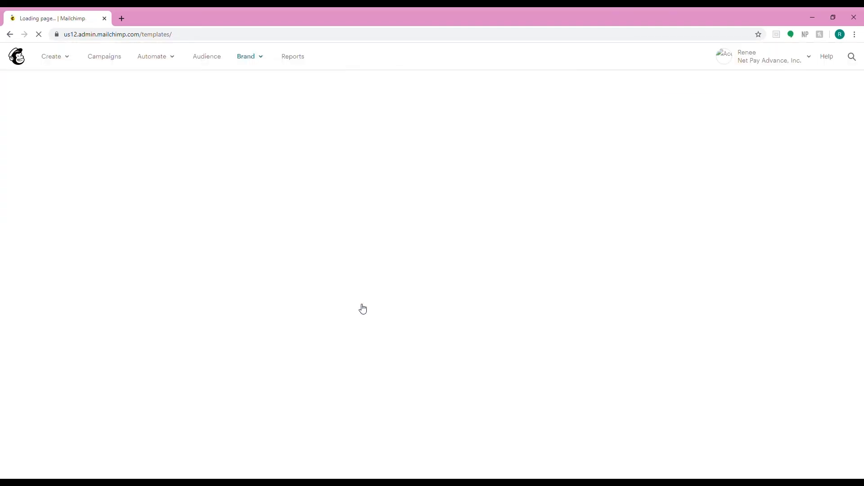
# - Create a new campaign from the MENSWEAR 30 SALE template
pyautogui.click(698, 179)
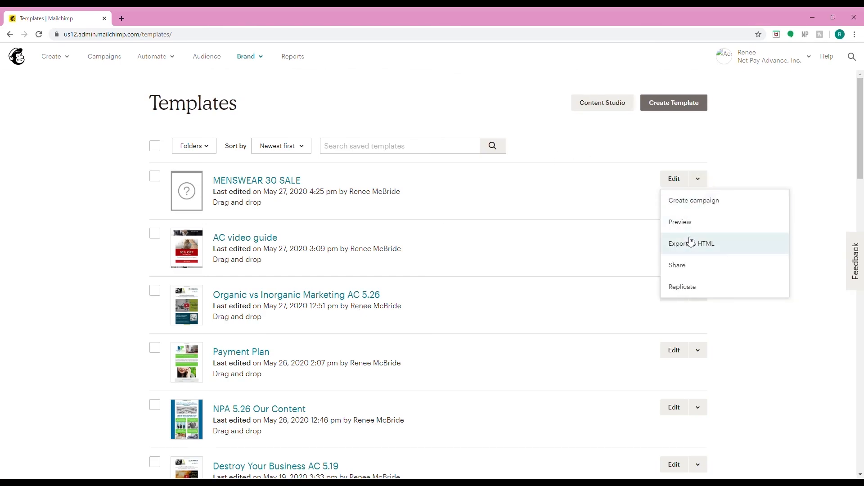
pyautogui.click(690, 201)
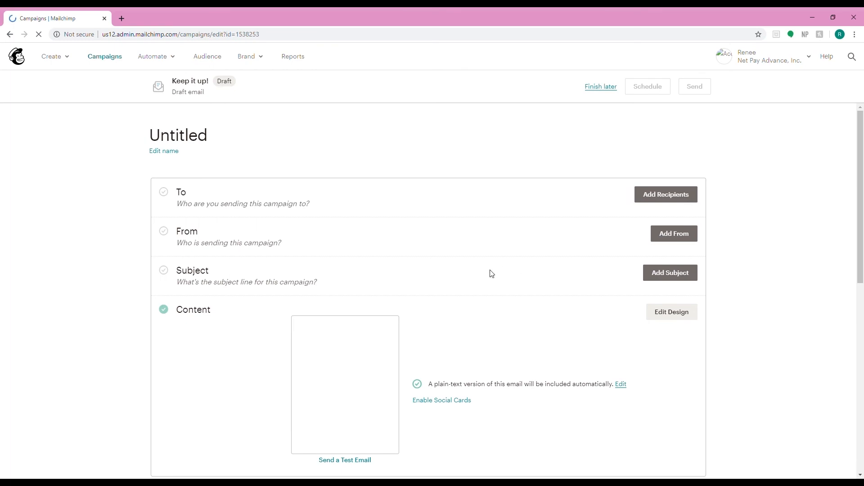
# - Set the campaign subject line to 30% off sale! This weekend only!
pyautogui.click(663, 283)
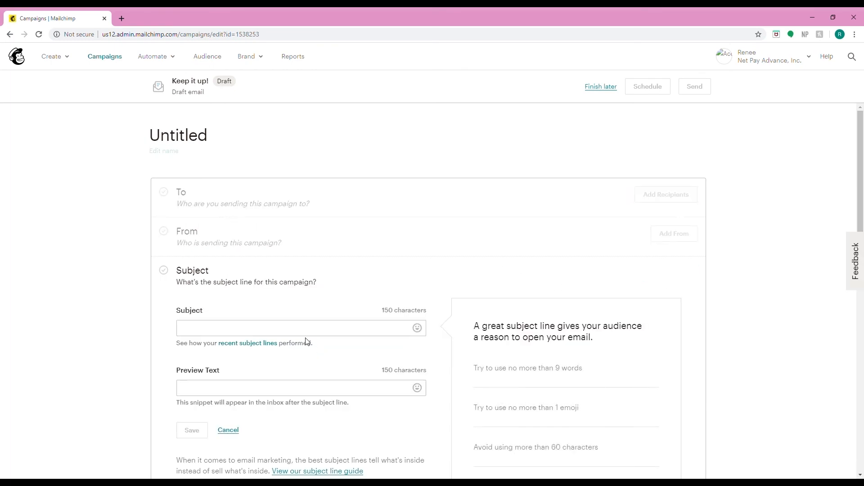
pyautogui.click(312, 335)
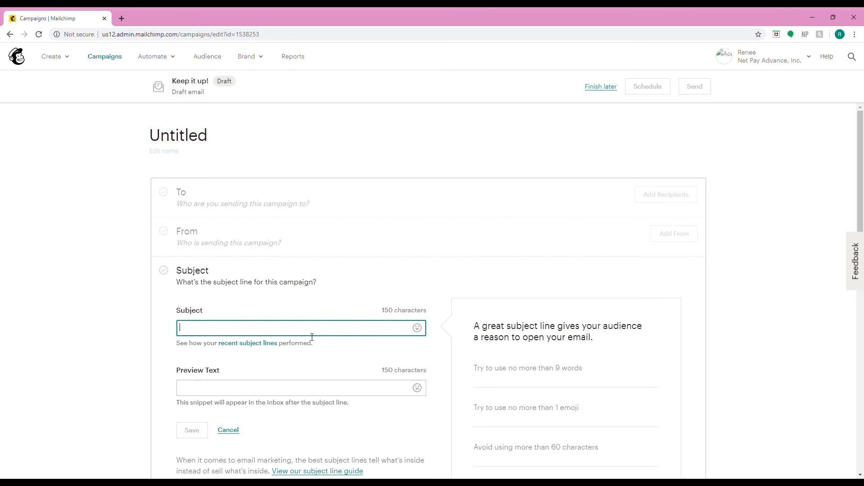
pyautogui.write('30% off ')
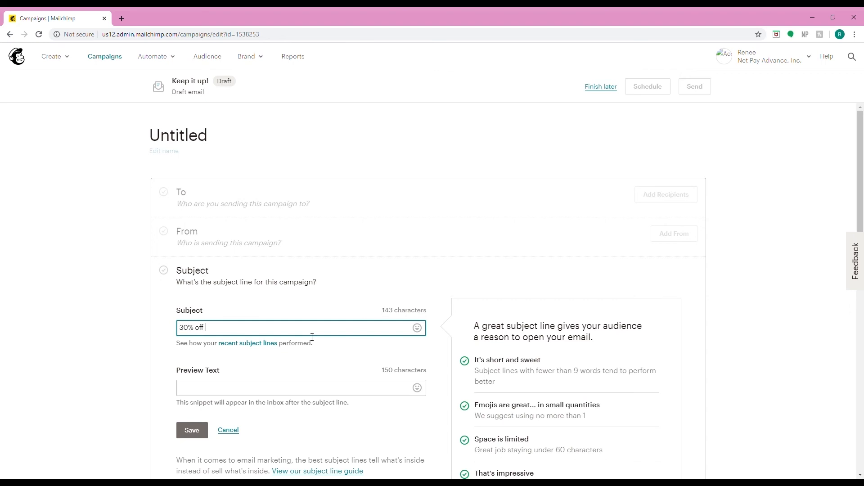
pyautogui.write('sale! this')
pyautogui.press('BackSpace')
pyautogui.press('BackSpace')
pyautogui.press('BackSpace')
pyautogui.write('This weekend only')
# - Set the campaign preview text to Our Father's Day Gift to You!
pyautogui.click(224, 395)
pyautogui.write('O')
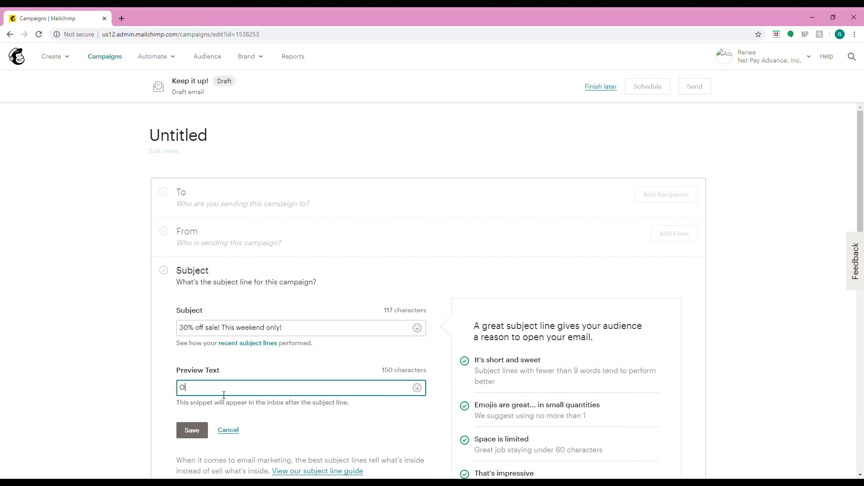
pyautogui.write("ur Father's Day Gift to You!")
# - Append a clothing emoji to the end of the subject line and save the subject settings
pyautogui.click(315, 332)
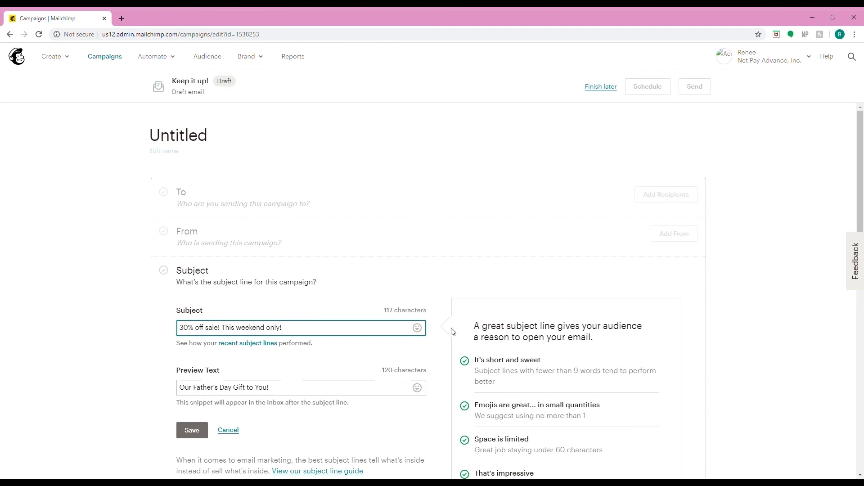
pyautogui.scroll(-2, 515, 351)
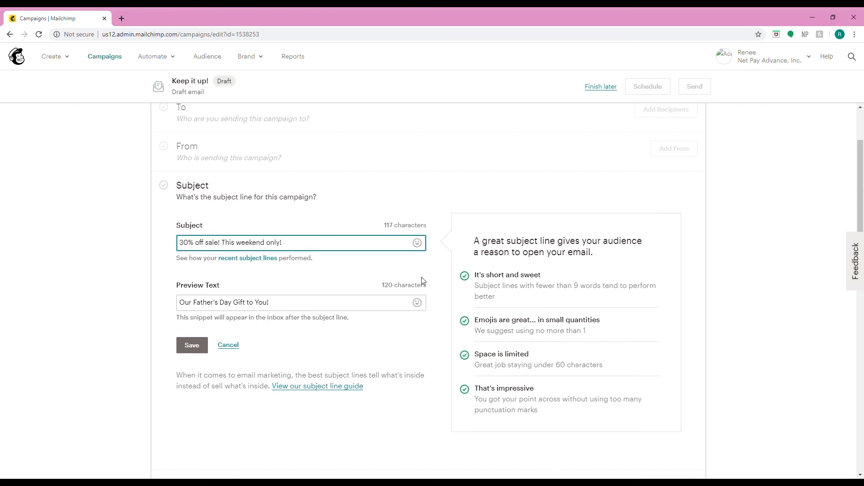
pyautogui.click(418, 243)
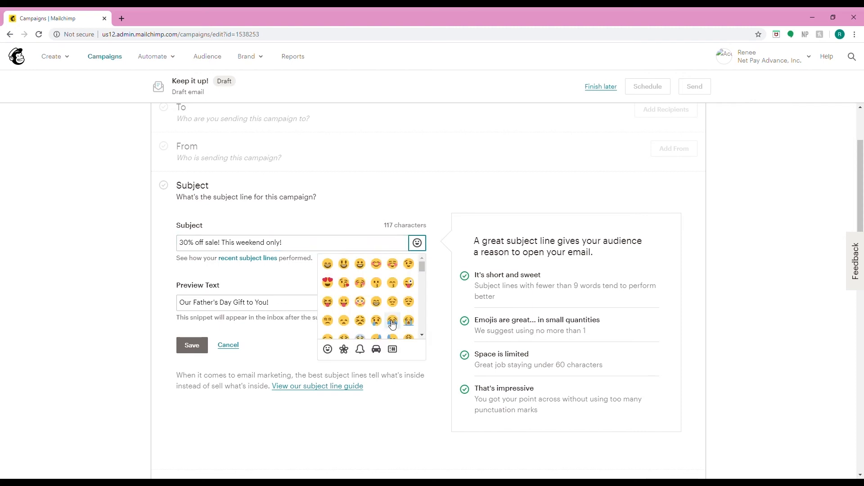
pyautogui.scroll(-5, 392, 324)
pyautogui.scroll(-10, 392, 324)
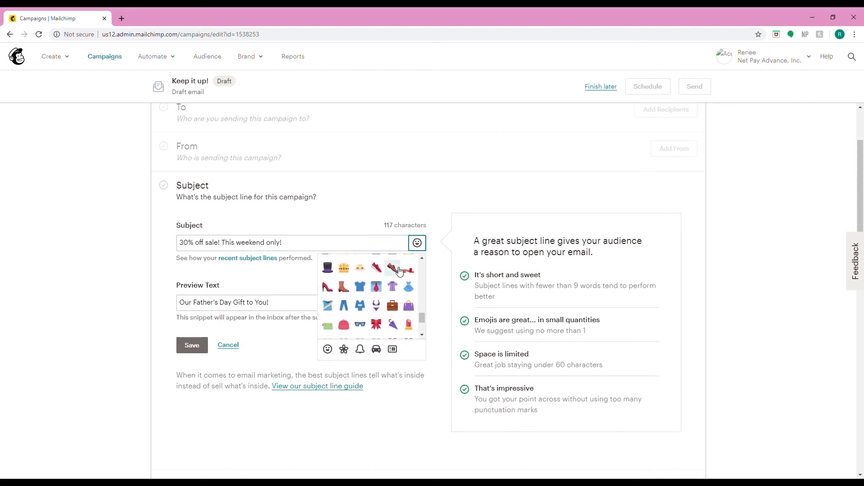
pyautogui.click(392, 268)
pyautogui.click(356, 210)
pyautogui.scroll(-2, 356, 210)
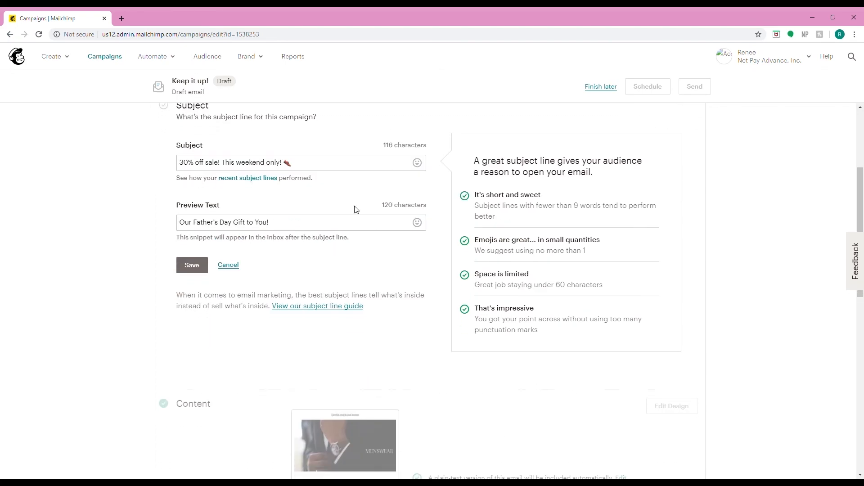
pyautogui.click(194, 268)
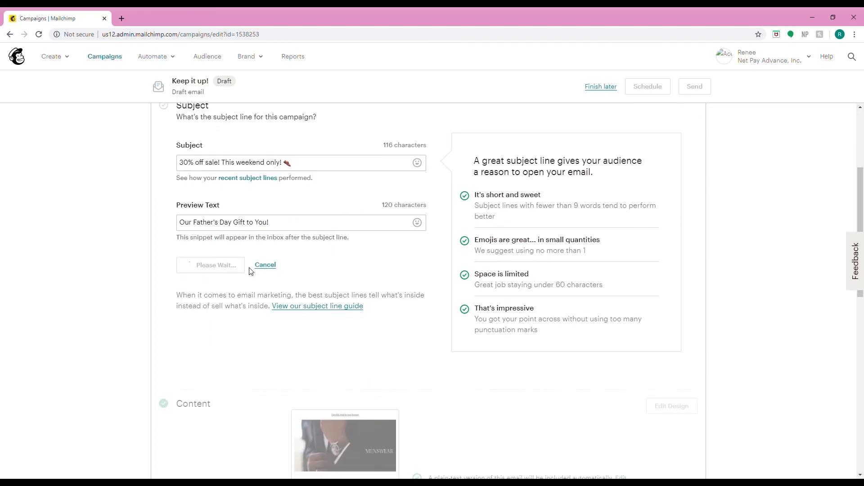
# - Open the campaign's Settings & Tracking options, review them, and close them without changes
pyautogui.scroll(-6, 307, 291)
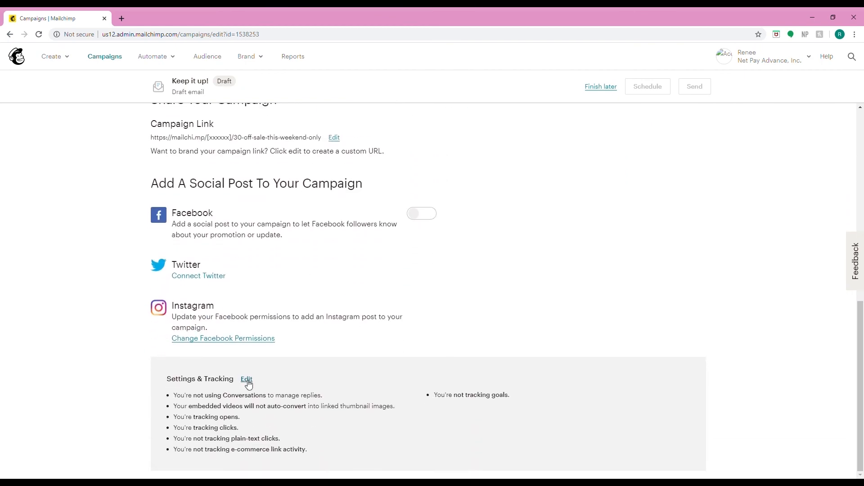
pyautogui.click(246, 380)
pyautogui.scroll(-1, 423, 344)
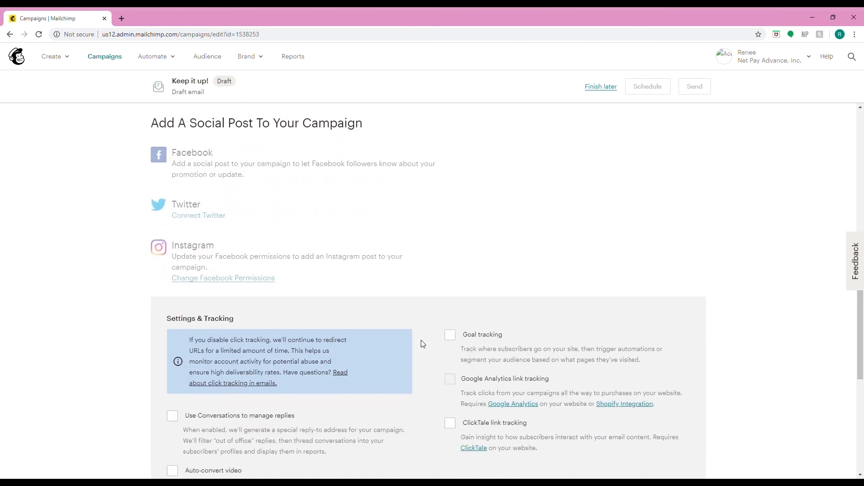
pyautogui.scroll(-6, 449, 372)
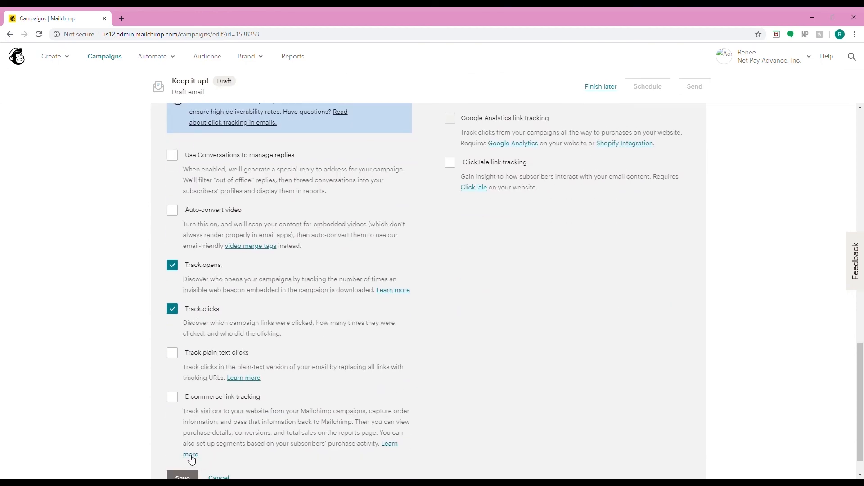
pyautogui.scroll(-1, 183, 475)
pyautogui.click(181, 445)
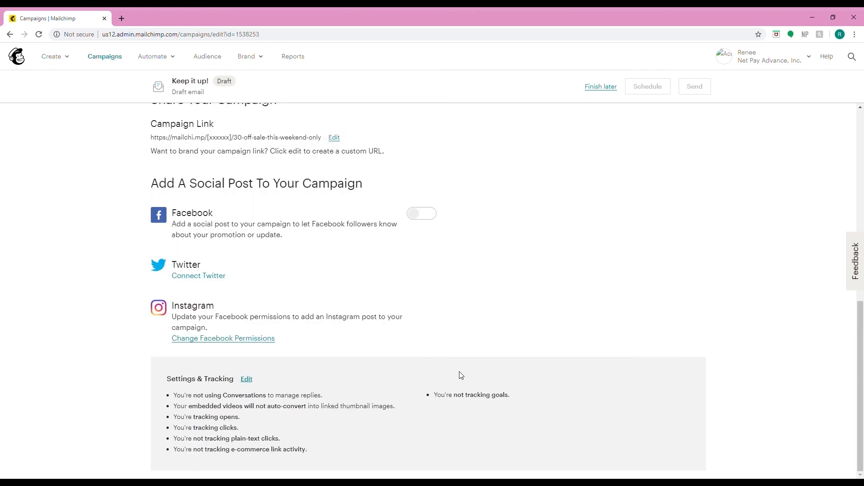
# - Add recipients by choosing the Acumen Customer List audience with all subscribers and save
pyautogui.scroll(8, 461, 375)
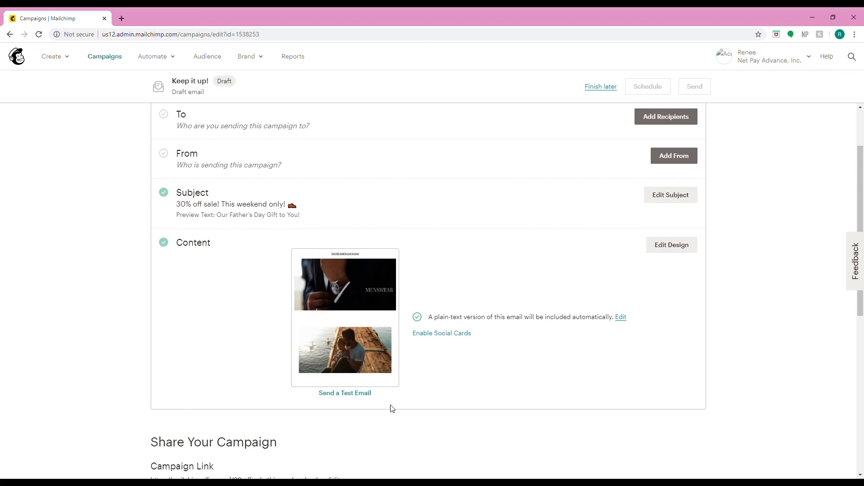
pyautogui.scroll(2, 477, 359)
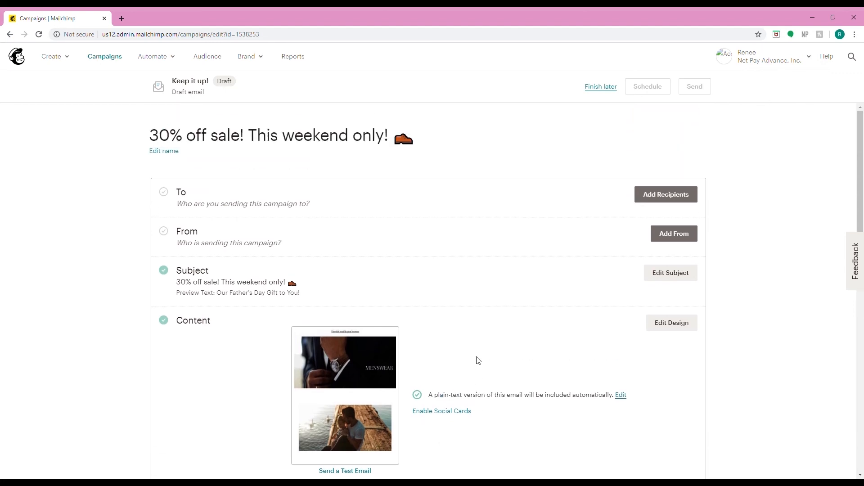
pyautogui.click(653, 199)
pyautogui.click(392, 240)
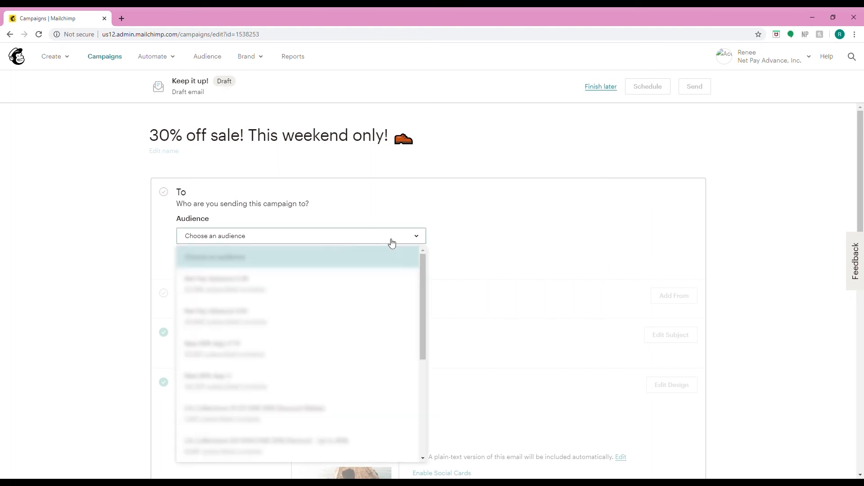
pyautogui.scroll(-5, 290, 347)
pyautogui.click(218, 448)
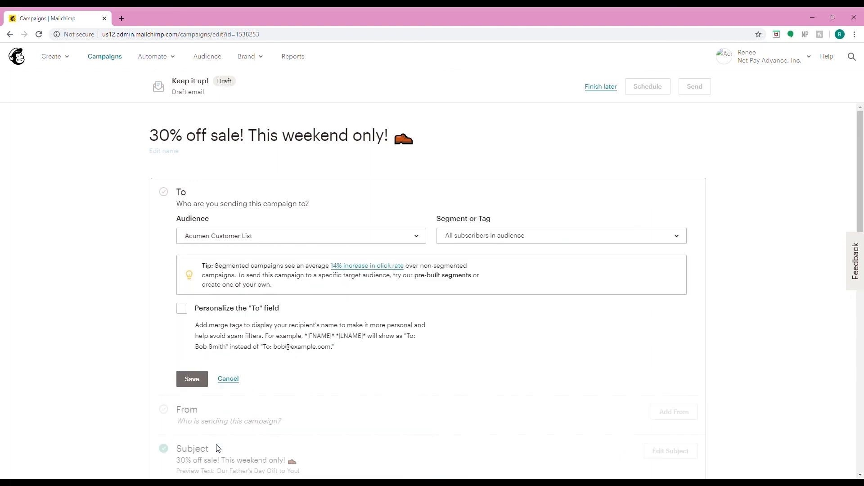
pyautogui.scroll(-1, 339, 343)
pyautogui.click(186, 323)
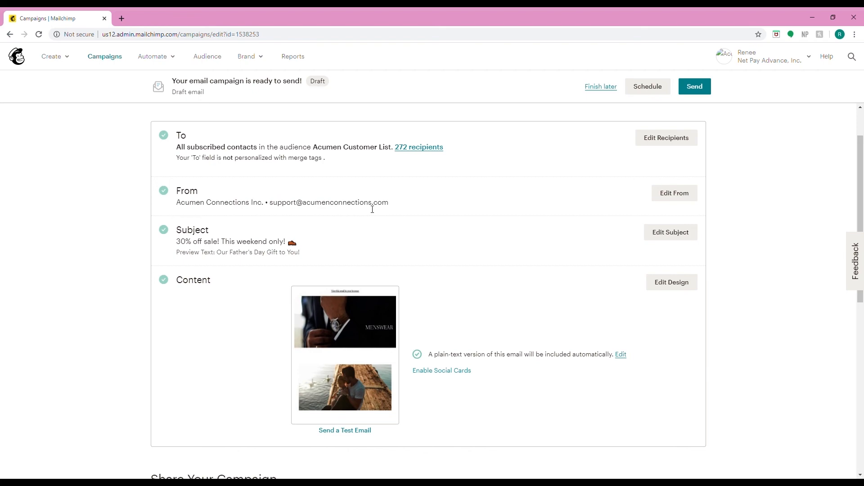
# - Open the scheduling dialog and set the delivery date to June 19 2020
pyautogui.scroll(1, 372, 209)
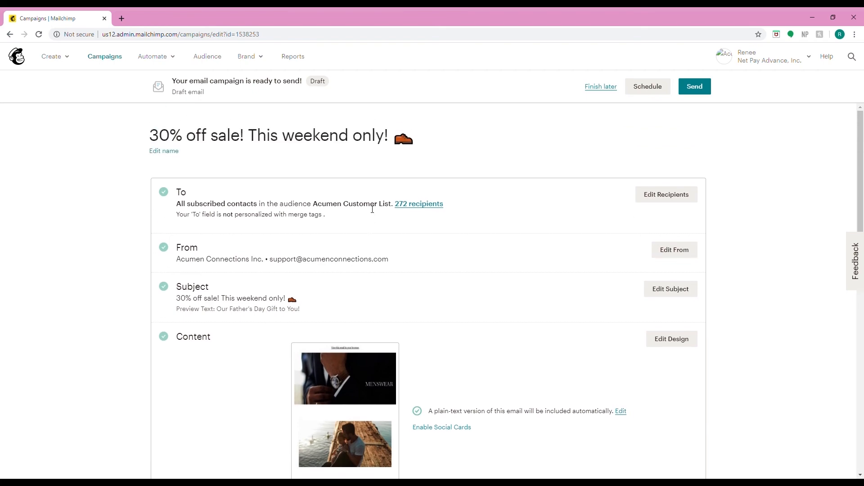
pyautogui.click(644, 92)
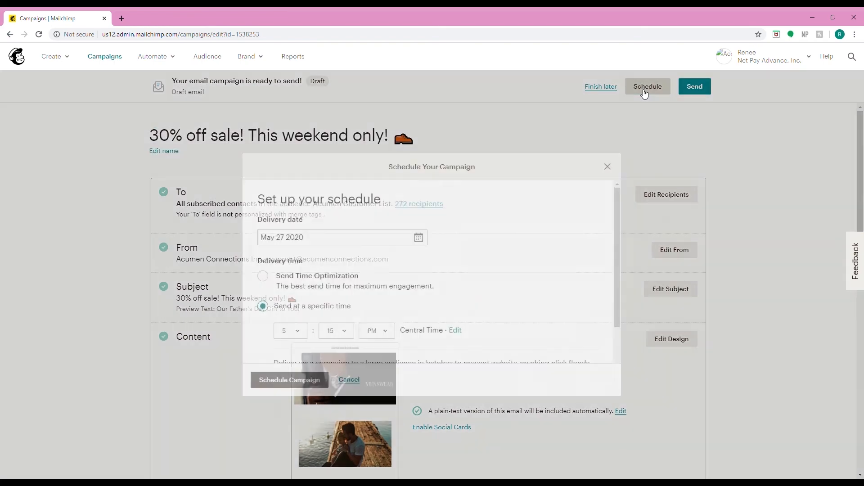
pyautogui.click(418, 238)
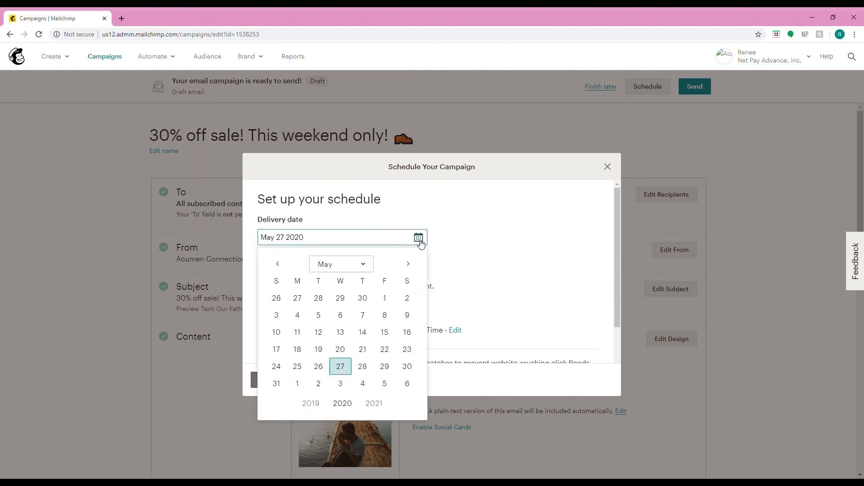
pyautogui.click(408, 264)
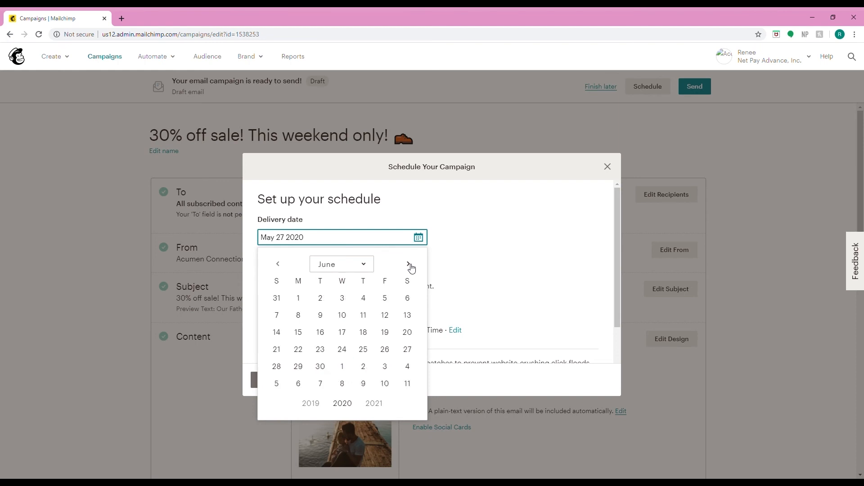
pyautogui.click(385, 333)
# - Set the specific delivery time to 4:45 PM
pyautogui.click(299, 332)
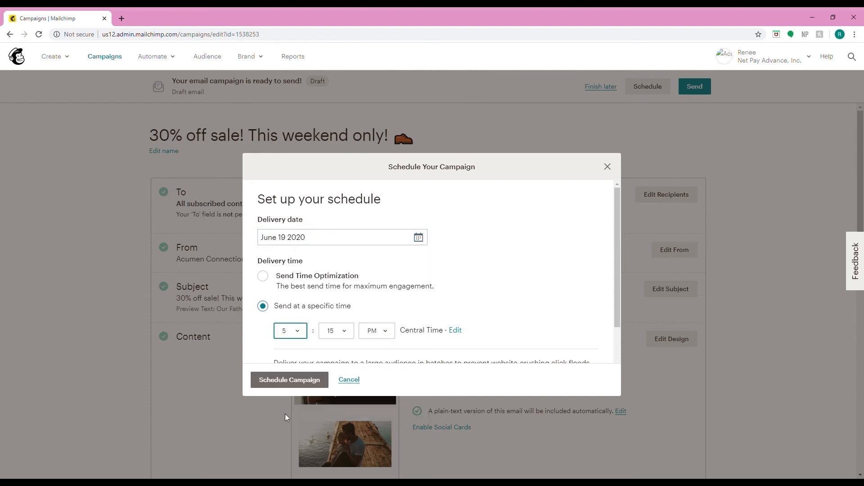
pyautogui.click(287, 367)
pyautogui.click(342, 334)
pyautogui.click(331, 368)
# - Leave batch sending off and schedule the campaign
pyautogui.scroll(-1, 483, 277)
pyautogui.scroll(-1, 482, 277)
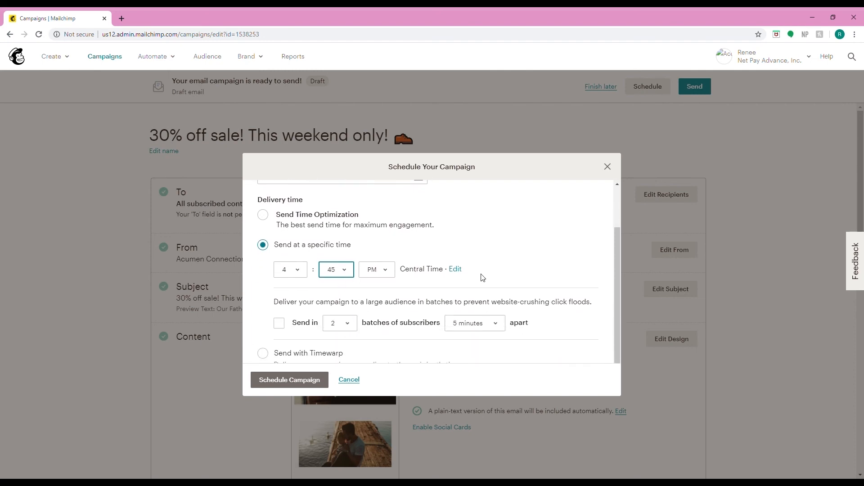
pyautogui.scroll(-1, 482, 277)
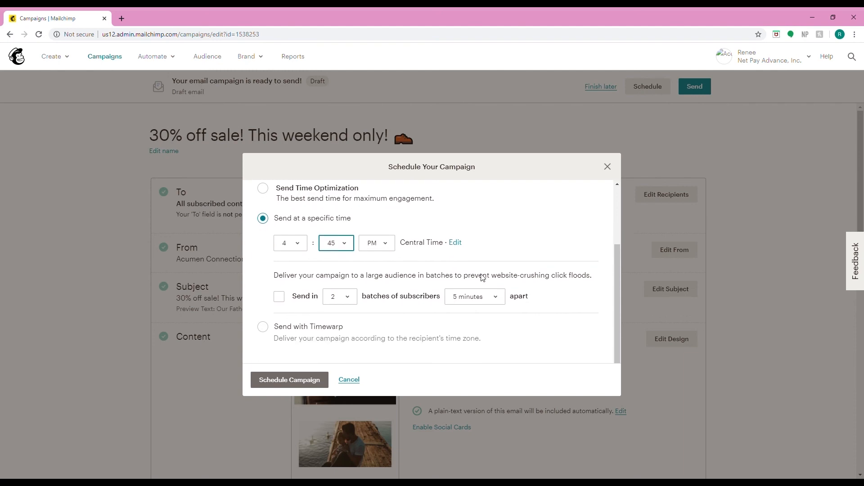
pyautogui.click(280, 299)
pyautogui.click(279, 297)
pyautogui.click(274, 382)
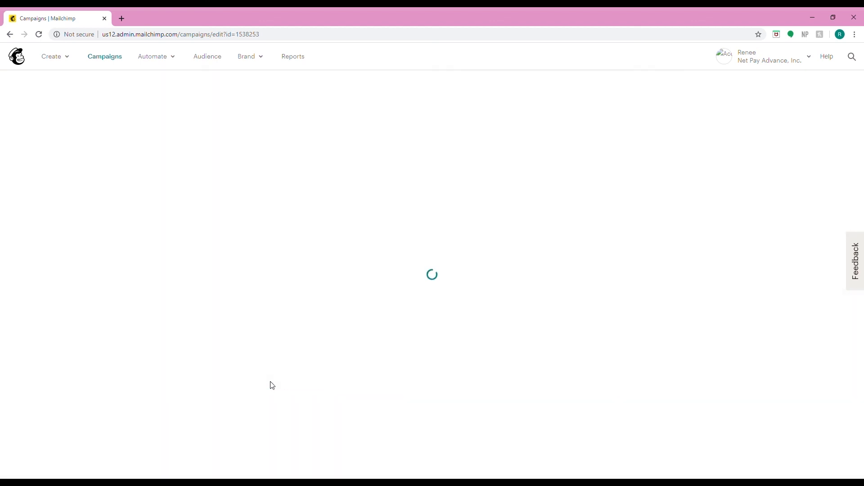